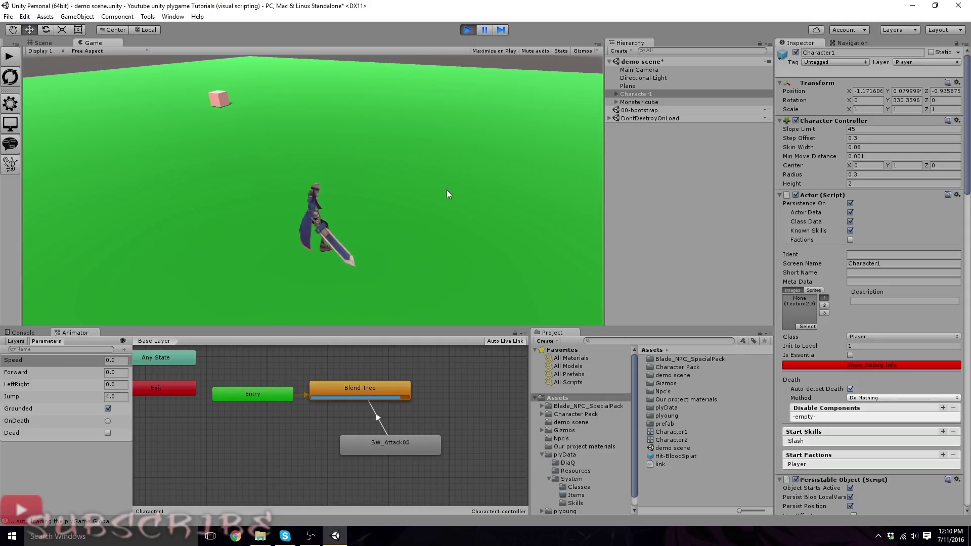
# Play-test the combat by walking the character to the pink monster cube and striking it repeatedly with the Slash skill
pyautogui.moveTo(447, 190)
pyautogui.mouseDown(button='right')
pyautogui.moveTo(459, 192)
pyautogui.moveTo(427, 190)
pyautogui.moveTo(439, 191)
pyautogui.moveTo(394, 207)
pyautogui.moveTo(418, 215)
pyautogui.mouseUp(button='right')
pyautogui.press('w')
pyautogui.press('1')
pyautogui.press('1')
pyautogui.press('w')
pyautogui.press('1')
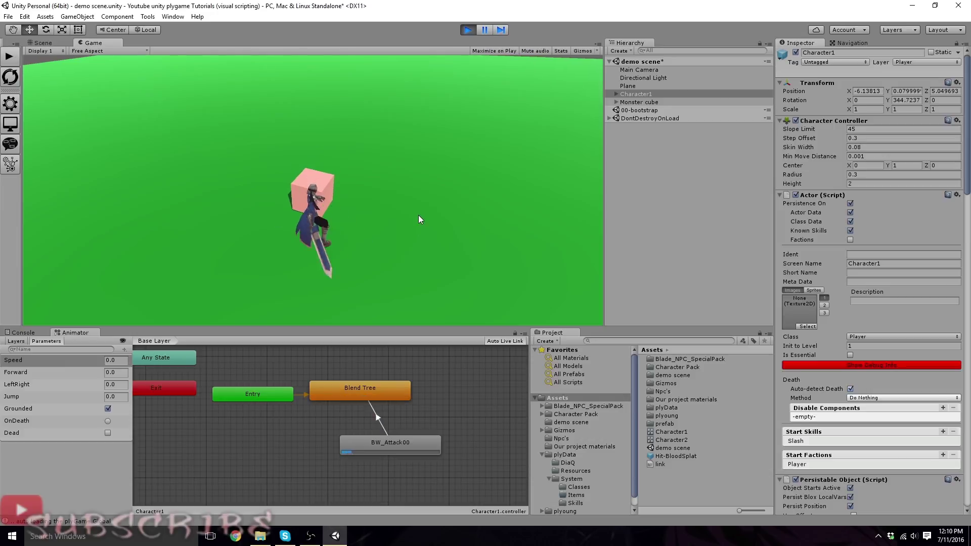
pyautogui.moveTo(419, 215); pyautogui.dragTo(411, 246, button='right')
pyautogui.press('1')
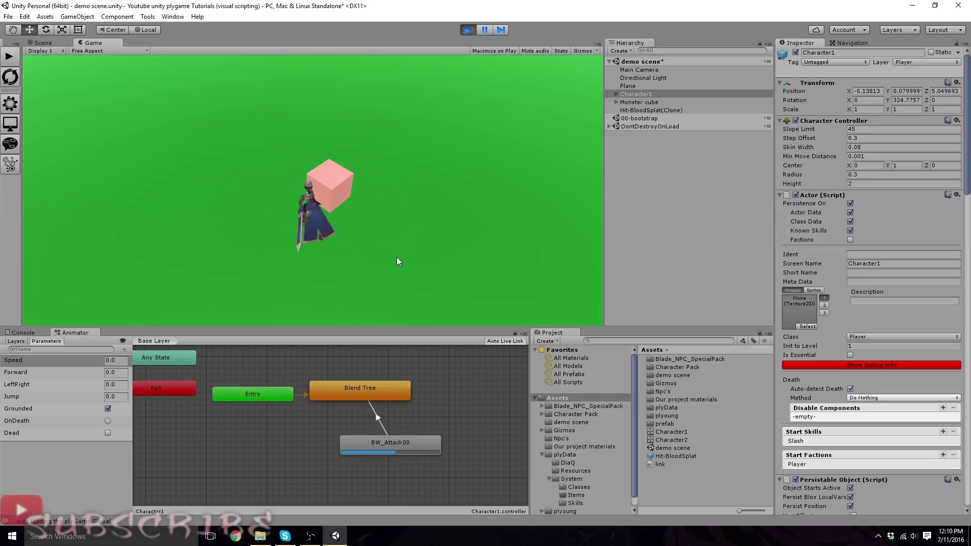
pyautogui.press('s')
pyautogui.press('1')
pyautogui.press('w')
pyautogui.moveTo(399, 259); pyautogui.dragTo(393, 262, button='right')
pyautogui.press('1')
pyautogui.press('w')
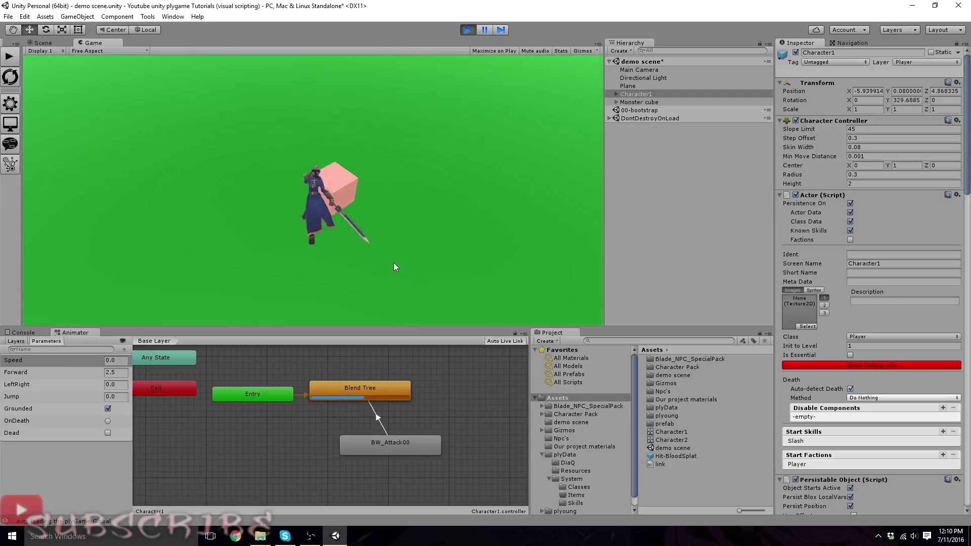
# Show the Actor debug info of the Monster cube in the running game, look around the arena, and stop play mode
pyautogui.click(629, 102)
pyautogui.click(866, 300)
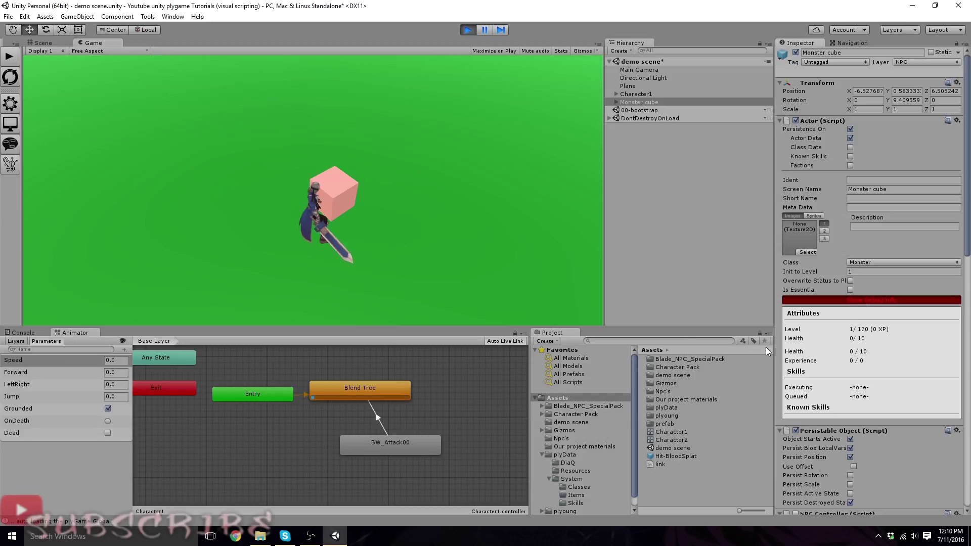
pyautogui.moveTo(394, 201); pyautogui.dragTo(336, 188, button='right')
pyautogui.press('s')
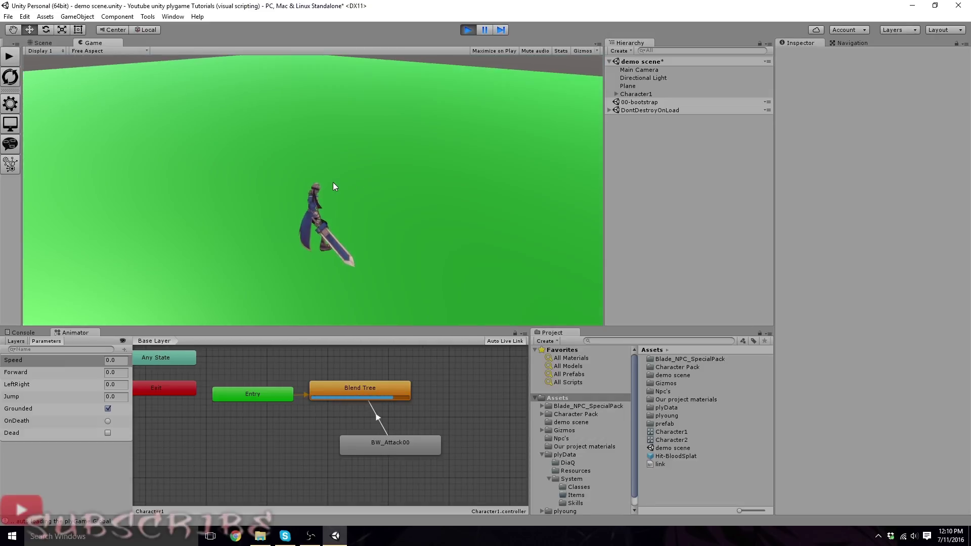
pyautogui.moveTo(334, 187)
pyautogui.mouseDown(button='right')
pyautogui.moveTo(374, 185)
pyautogui.moveTo(383, 162)
pyautogui.moveTo(305, 177)
pyautogui.moveTo(415, 178)
pyautogui.moveTo(286, 208)
pyautogui.moveTo(327, 196)
pyautogui.mouseUp(button='right')
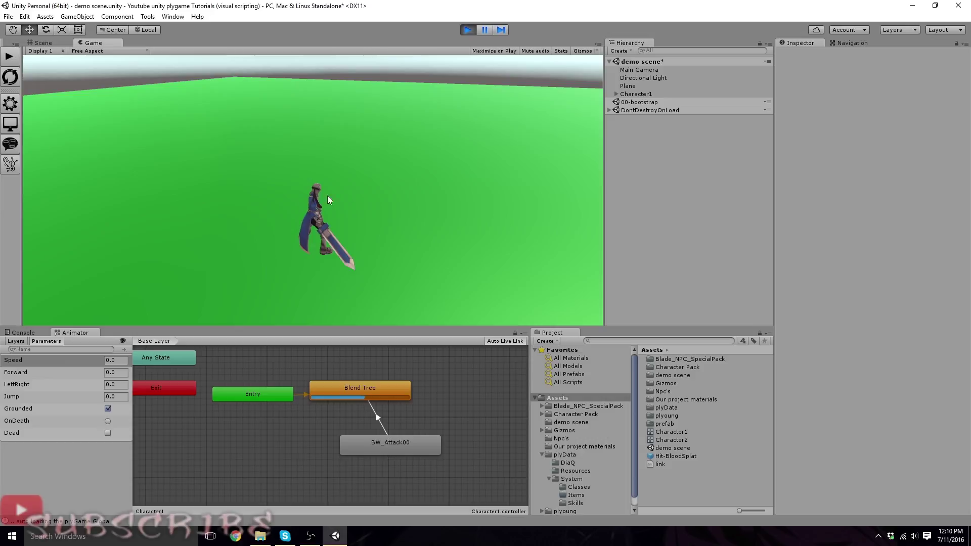
pyautogui.moveTo(353, 158); pyautogui.dragTo(465, 20, button='right')
pyautogui.click(468, 31)
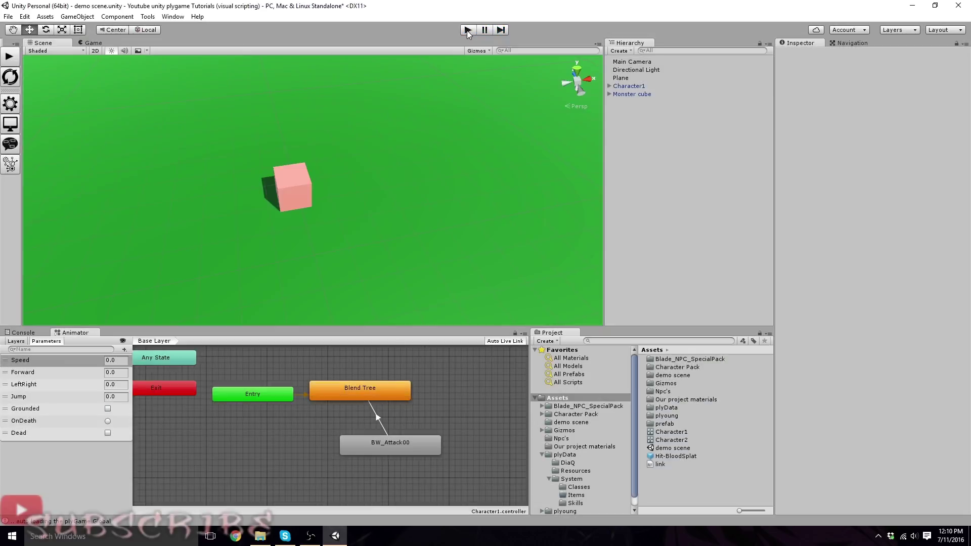
# Delete the existing Monster cube from the scene
pyautogui.click(613, 94)
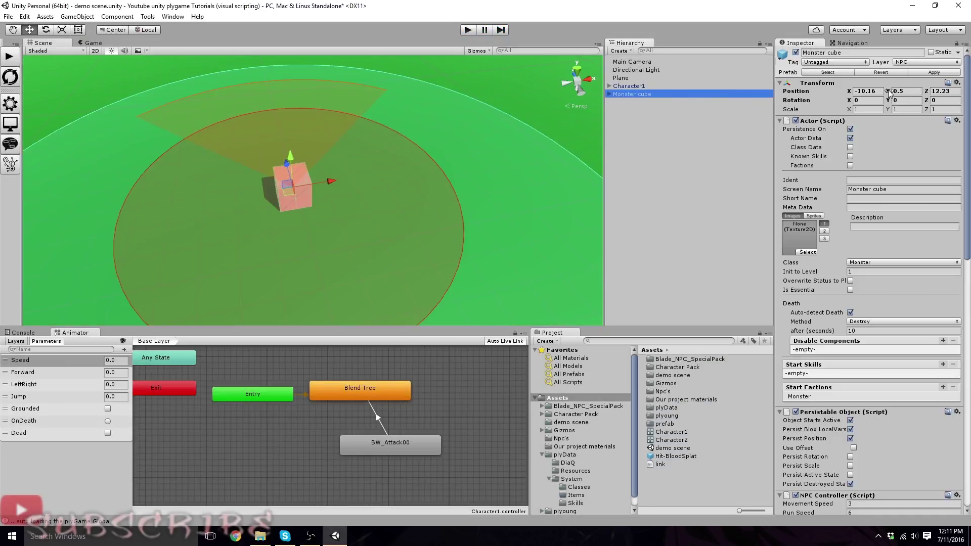
pyautogui.click(666, 108)
pyautogui.click(643, 96)
pyautogui.press('Delete')
# Create an empty game object in the scene and name it Monster cube
pyautogui.rightClick(627, 134)
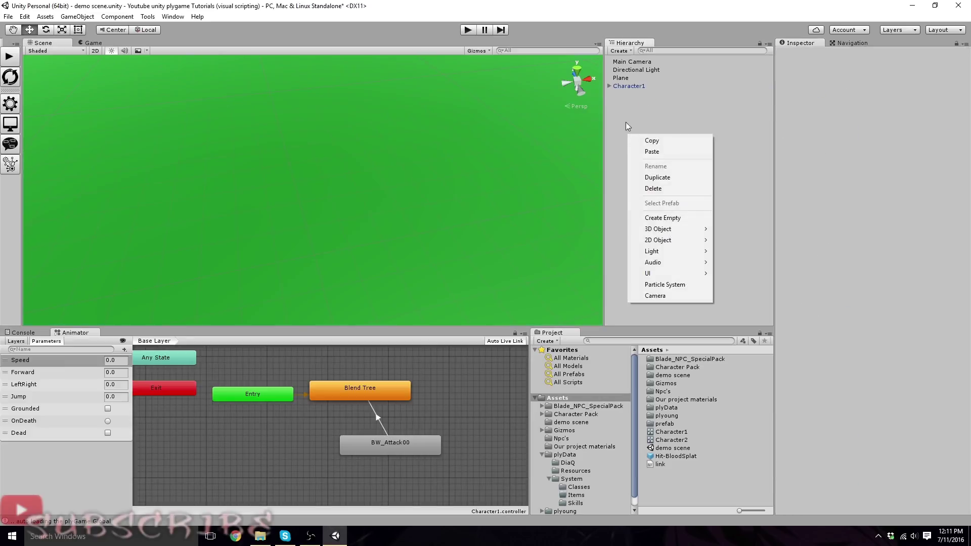
pyautogui.rightClick(624, 112)
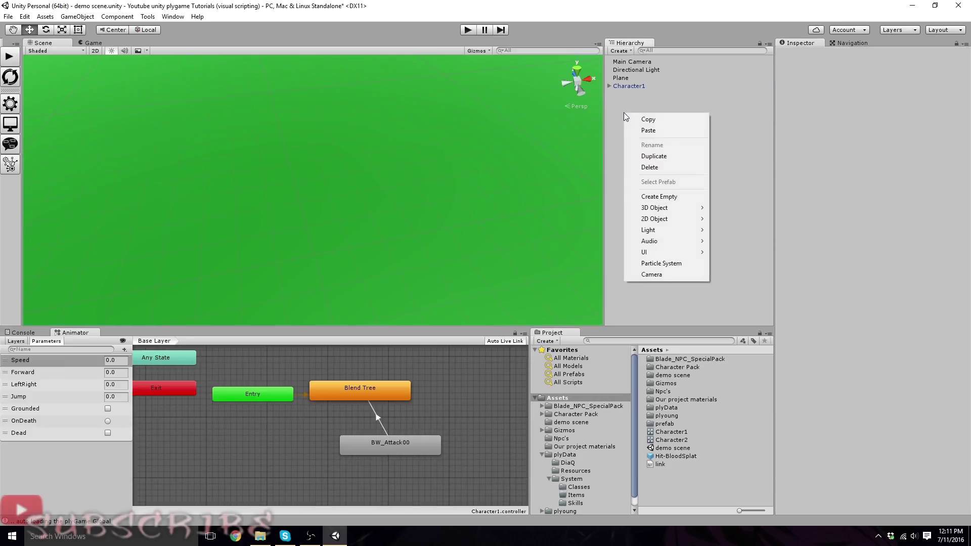
pyautogui.click(663, 197)
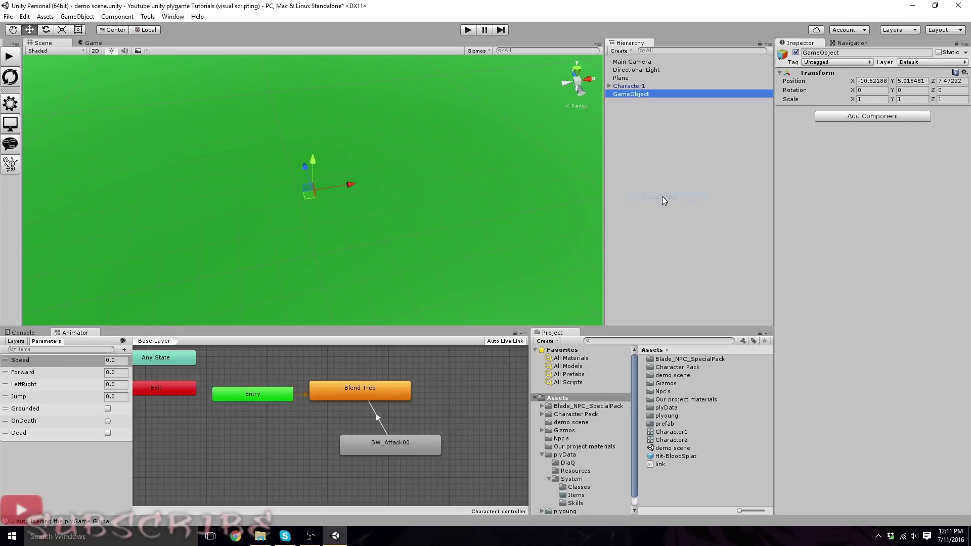
pyautogui.click(842, 116)
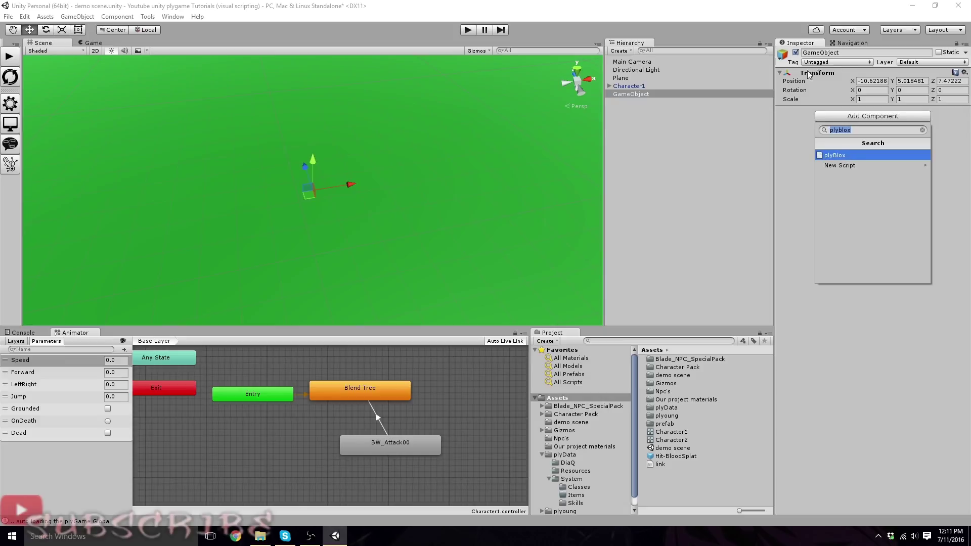
pyautogui.click(845, 53)
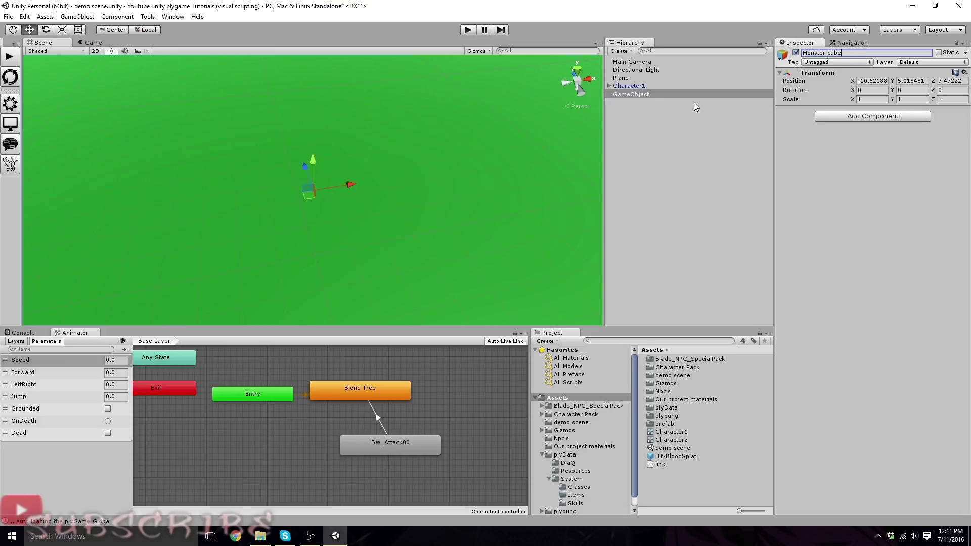
# Add a 3D cube as a child of the Monster cube object
pyautogui.rightClick(628, 96)
pyautogui.moveTo(663, 190)
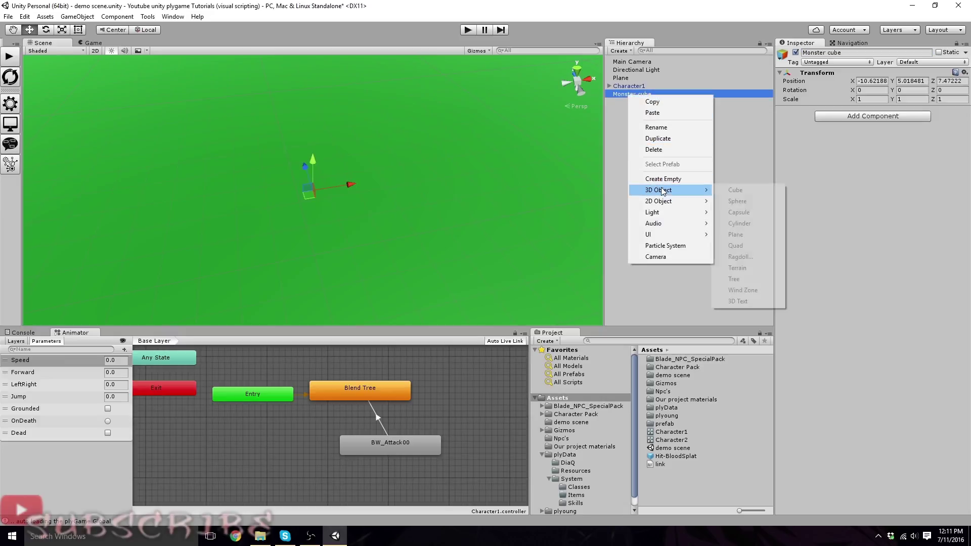
pyautogui.click(735, 190)
pyautogui.scroll(5, 424, 163)
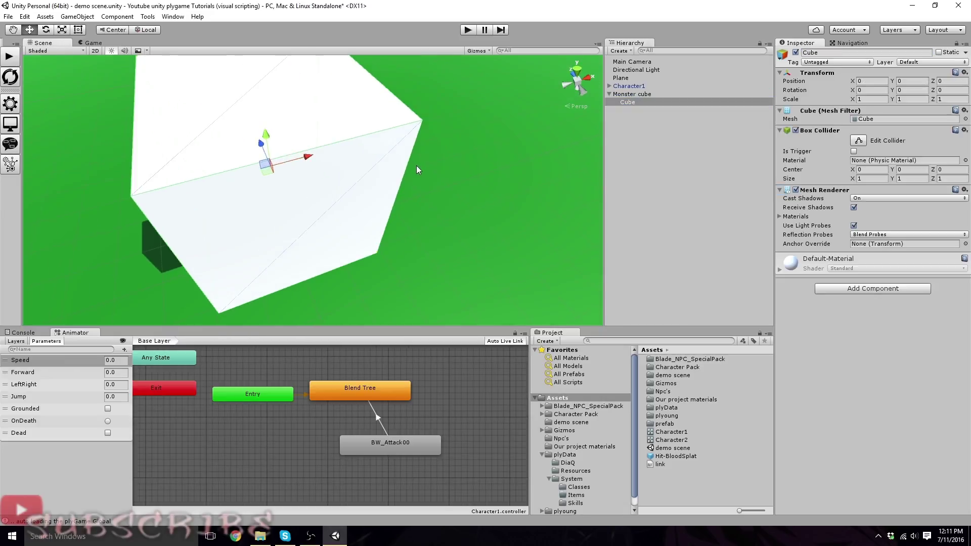
pyautogui.scroll(2, 417, 165)
pyautogui.moveTo(416, 165); pyautogui.dragTo(440, 124, button='right')
pyautogui.scroll(-5, 441, 127)
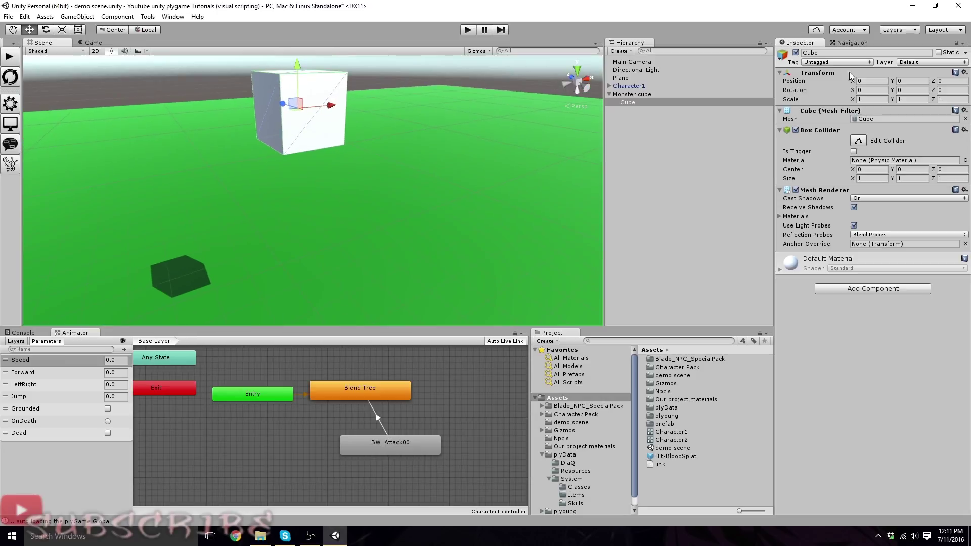
# Set the Y position of the parent Monster cube object to 0.5 so it rests on the ground plane
pyautogui.click(632, 94)
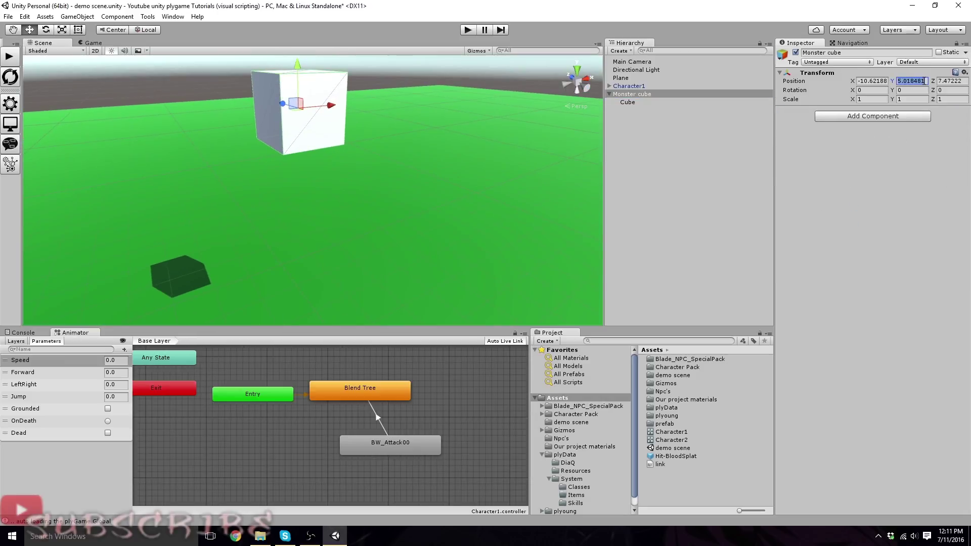
pyautogui.press('f')
pyautogui.moveTo(435, 196); pyautogui.dragTo(436, 166, button='middle')
pyautogui.scroll(3, 479, 197)
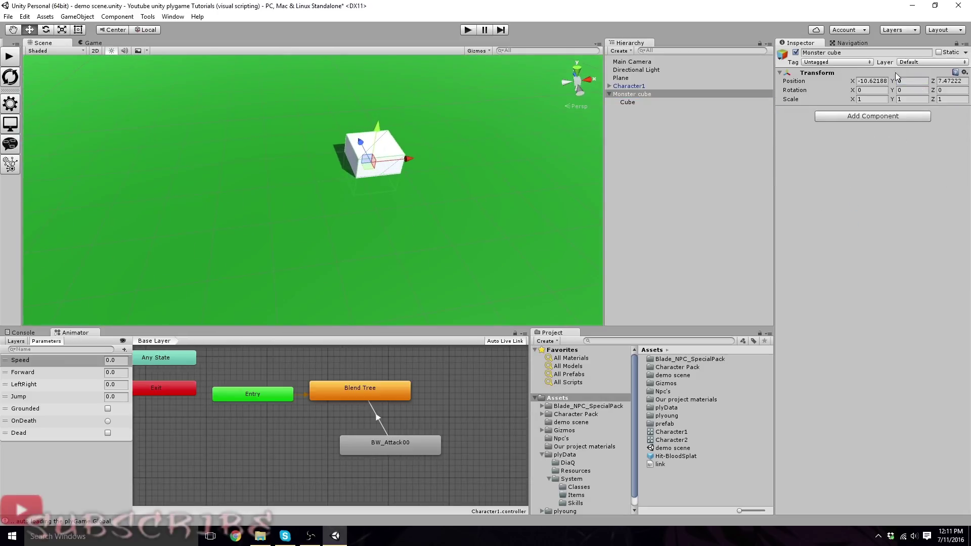
pyautogui.click(909, 81)
pyautogui.write('0.5')
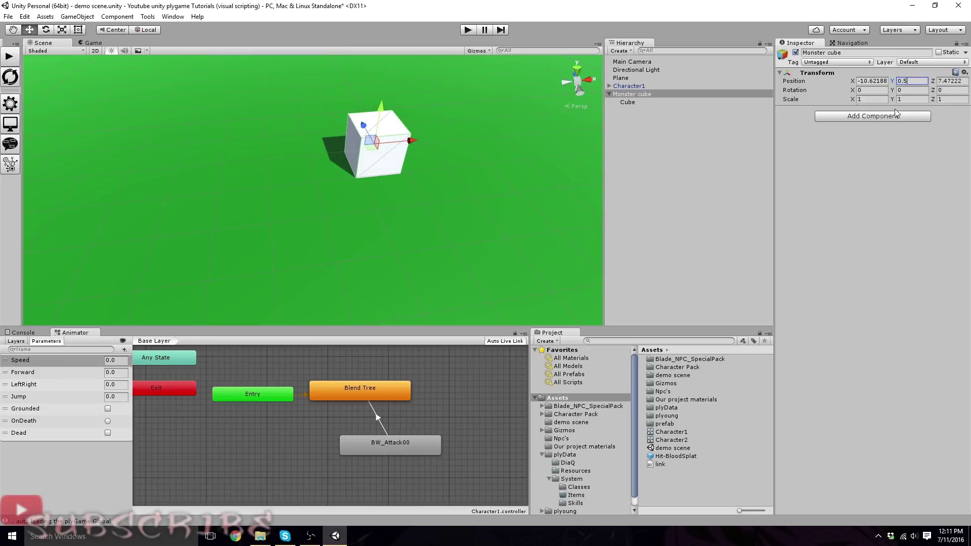
pyautogui.scroll(3, 422, 183)
pyautogui.moveTo(262, 231); pyautogui.dragTo(330, 208, button='right')
pyautogui.scroll(3, 330, 208)
pyautogui.moveTo(245, 254); pyautogui.dragTo(263, 244, button='right')
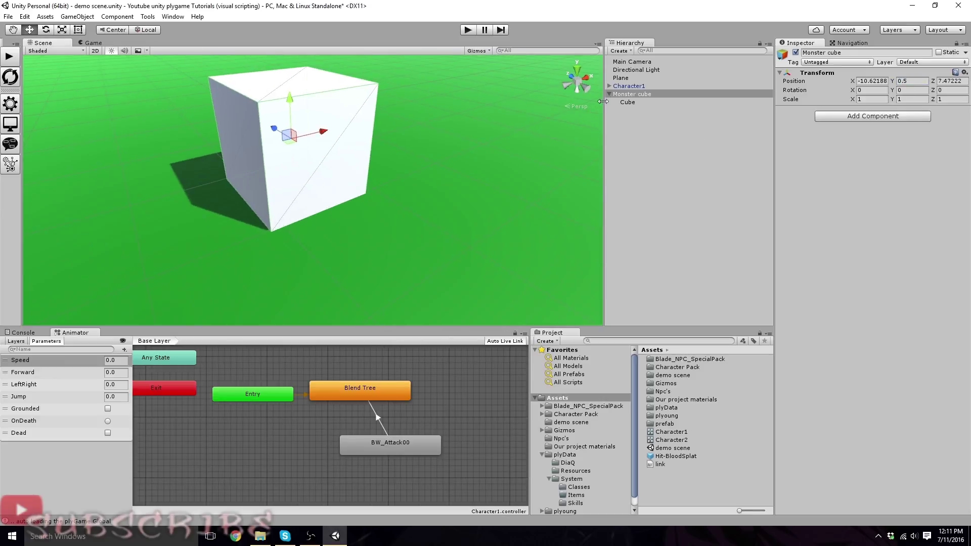
# Set the child cube's scale to 0.5 on both X and Z
pyautogui.click(627, 102)
pyautogui.click(872, 98)
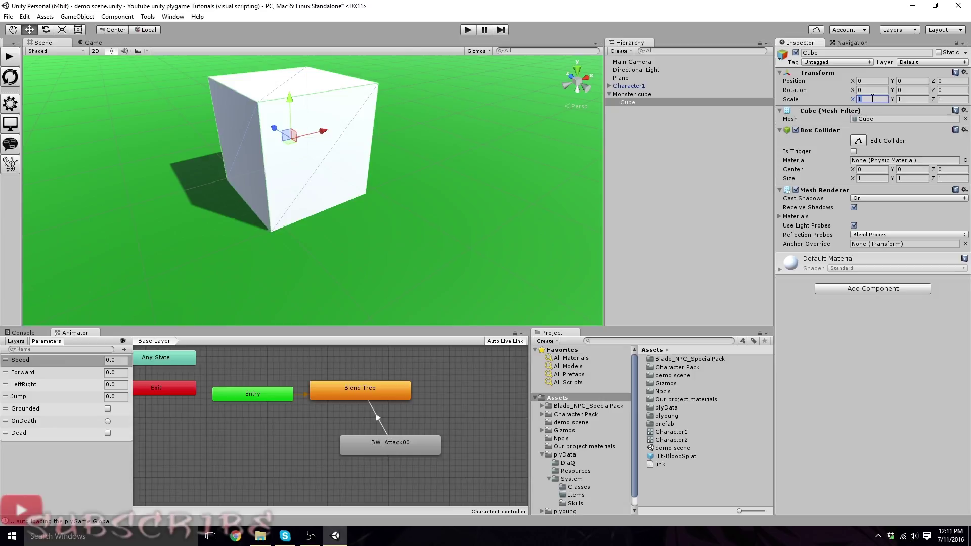
pyautogui.write('0.5')
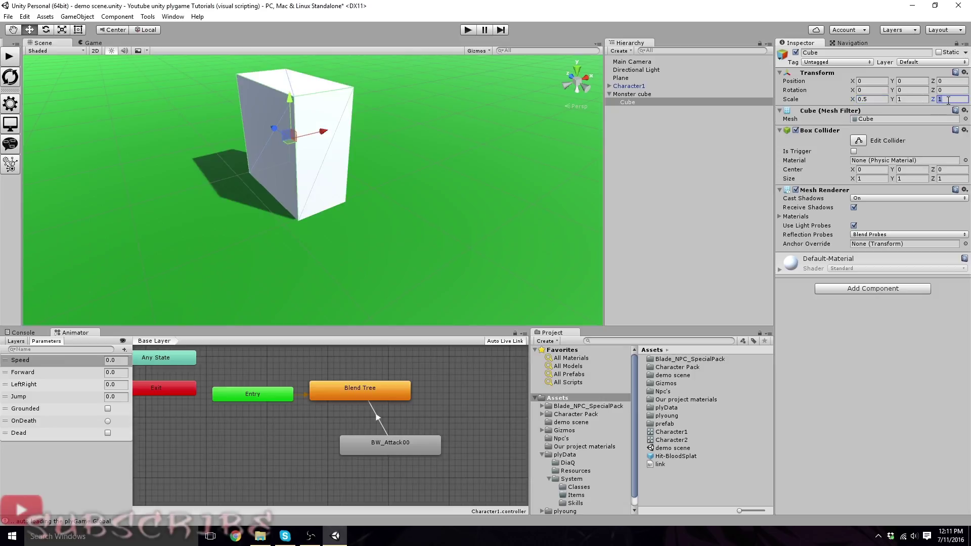
pyautogui.write('0.5')
pyautogui.moveTo(333, 193); pyautogui.dragTo(342, 246, button='right')
pyautogui.scroll(-4, 326, 204)
pyautogui.scroll(2, 350, 209)
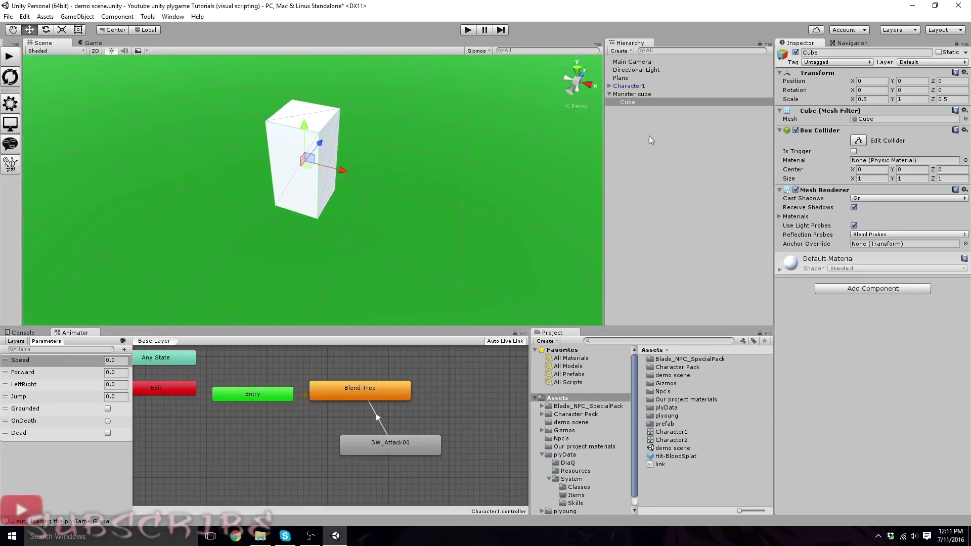
# Add the plyGame NPC Controller component from the Character NPC category to the parent Monster cube object
pyautogui.click(627, 94)
pyautogui.click(871, 115)
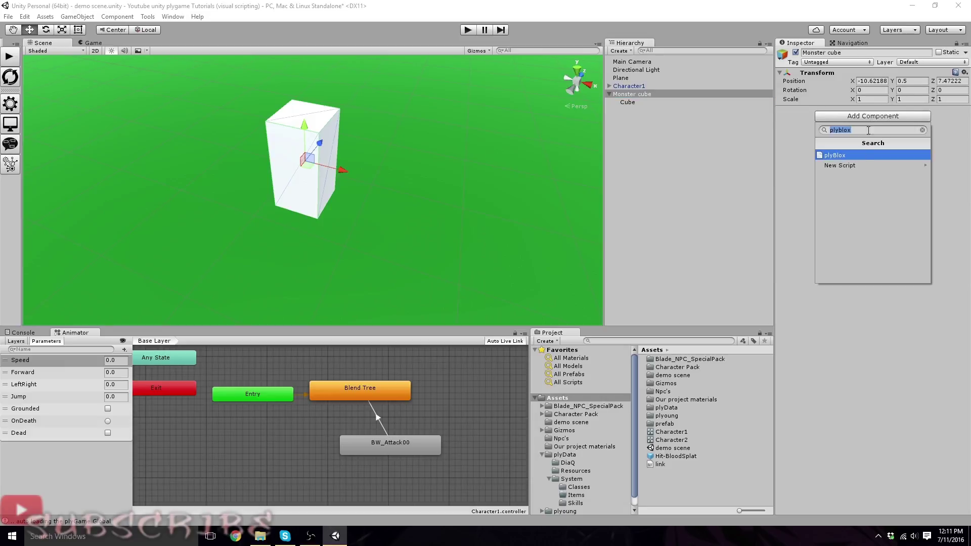
pyautogui.click(922, 130)
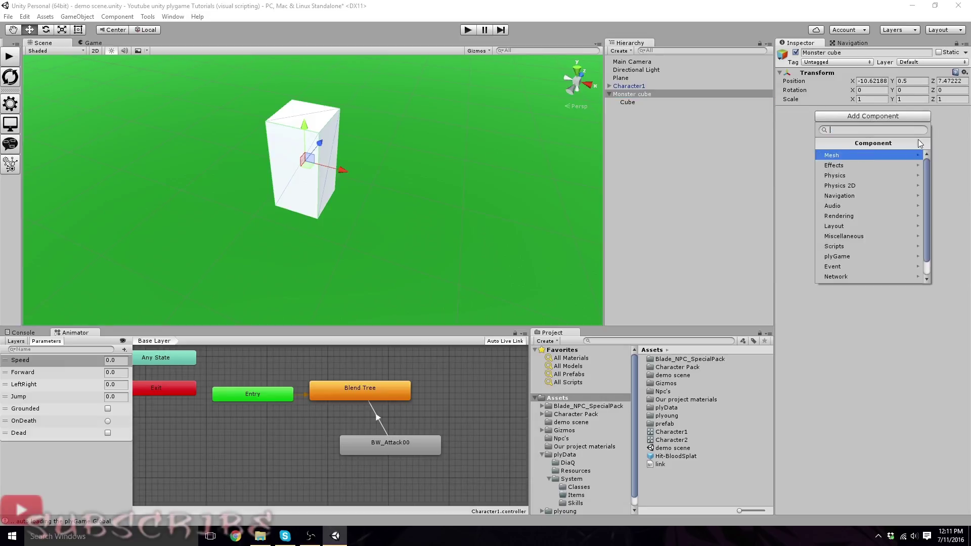
pyautogui.click(852, 257)
pyautogui.click(845, 176)
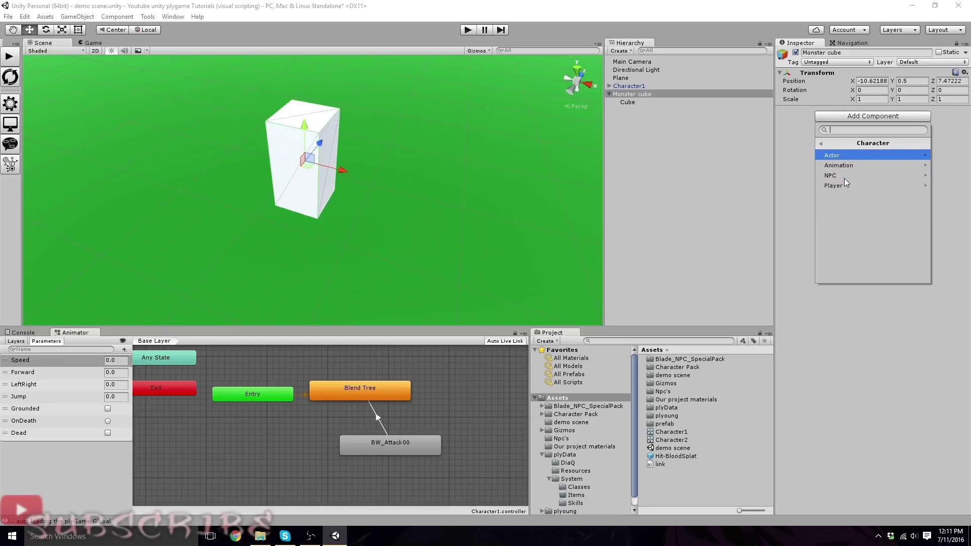
pyautogui.click(841, 175)
pyautogui.click(843, 160)
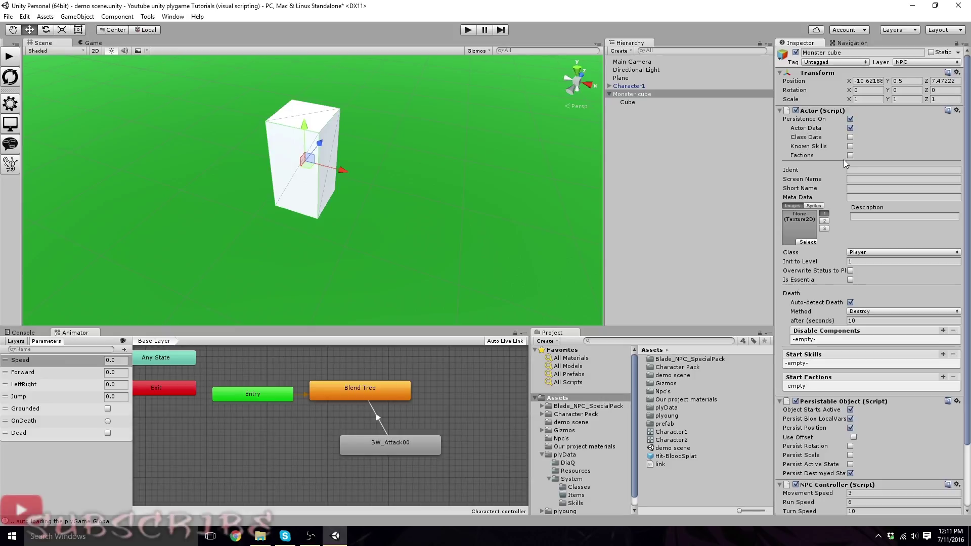
# Set the Actor's screen name to Monster cube and its class to Monster
pyautogui.click(862, 180)
pyautogui.scroll(-2, 912, 217)
pyautogui.click(877, 223)
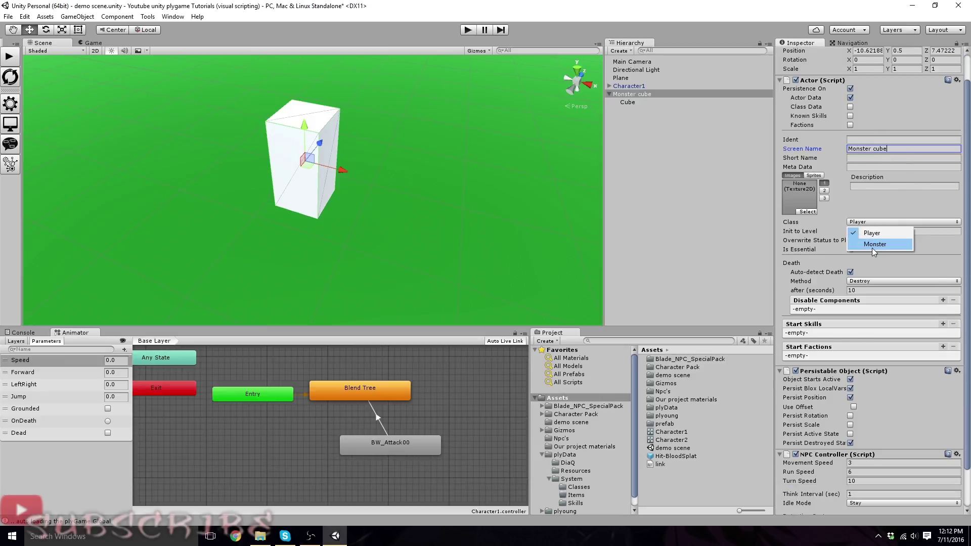
pyautogui.click(873, 243)
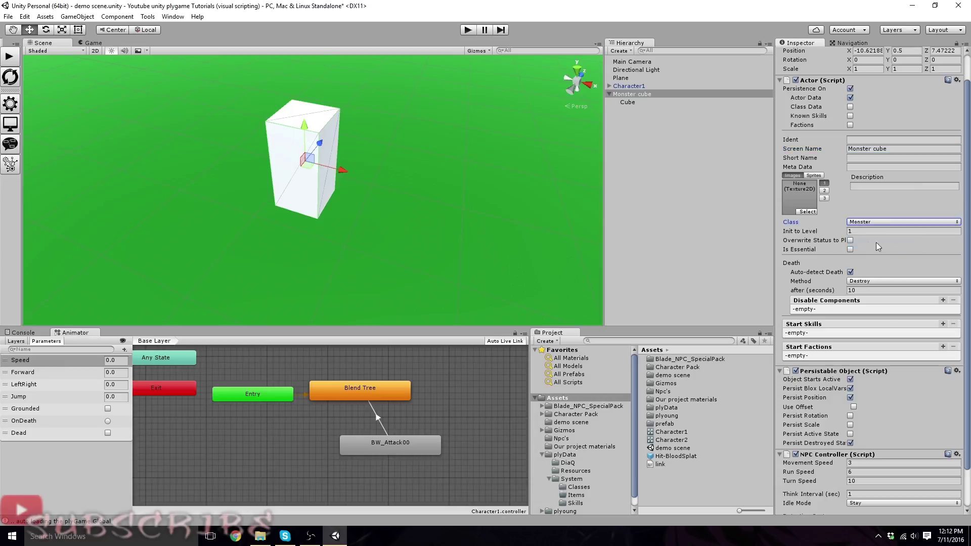
# Examine the Monster class definition in the plyGame class settings and open its experience curve
pyautogui.click(10, 104)
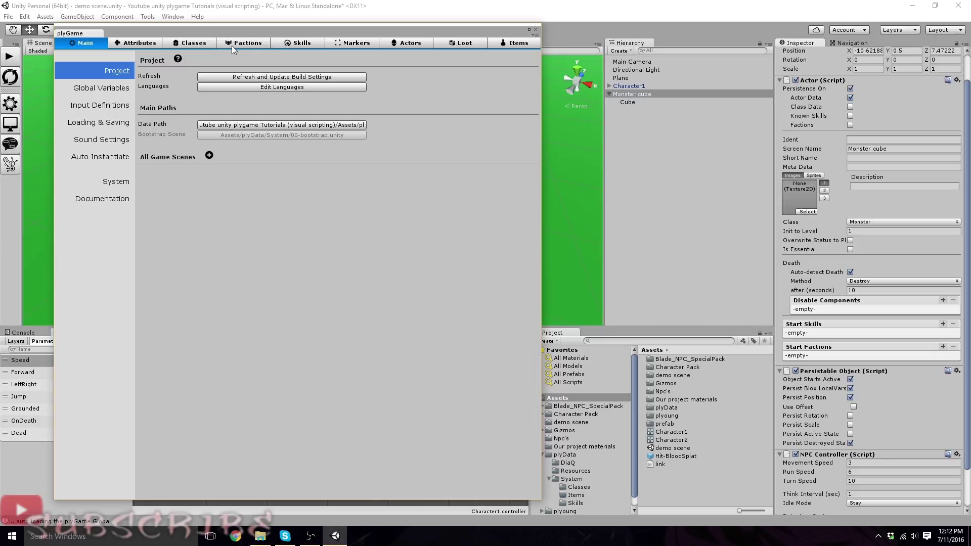
pyautogui.click(193, 44)
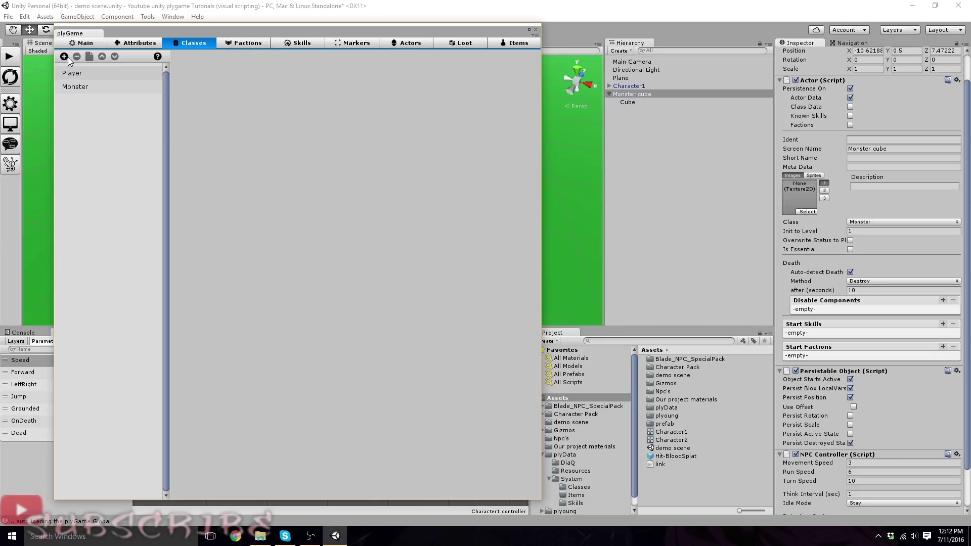
pyautogui.click(75, 87)
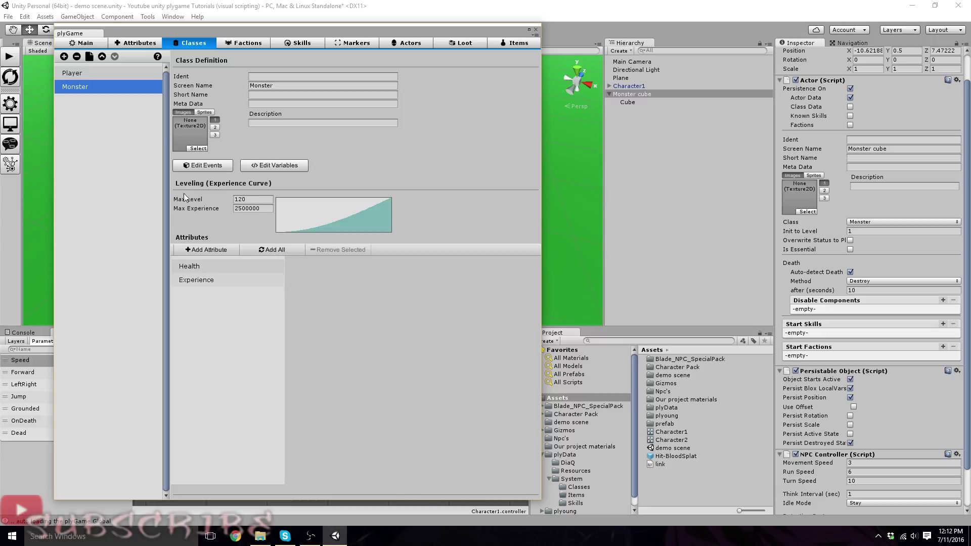
pyautogui.click(71, 74)
pyautogui.click(71, 86)
pyautogui.click(329, 217)
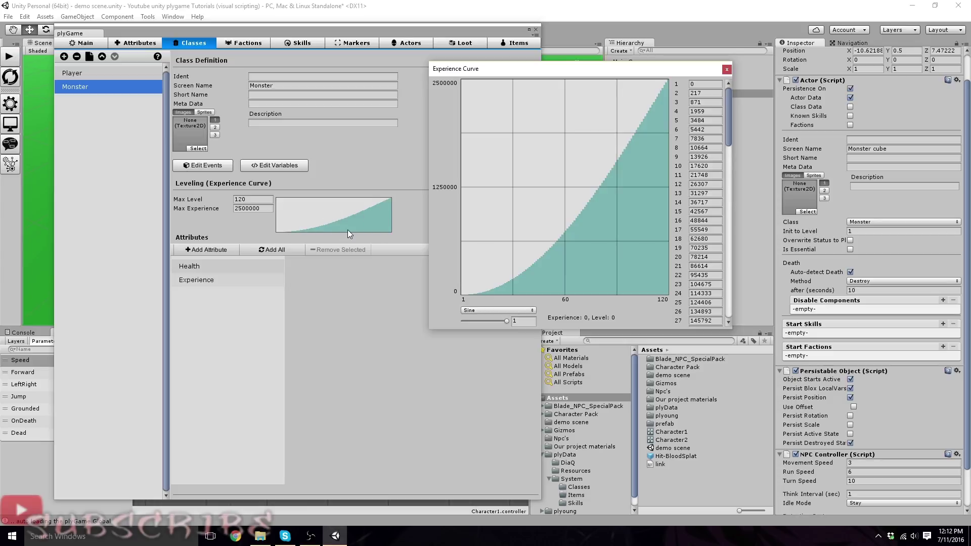
# Try the Linear type for the Monster class's experience curve, and set the curve back to Sine
pyautogui.moveTo(677, 70); pyautogui.dragTo(652, 68)
pyautogui.click(484, 307)
pyautogui.click(479, 331)
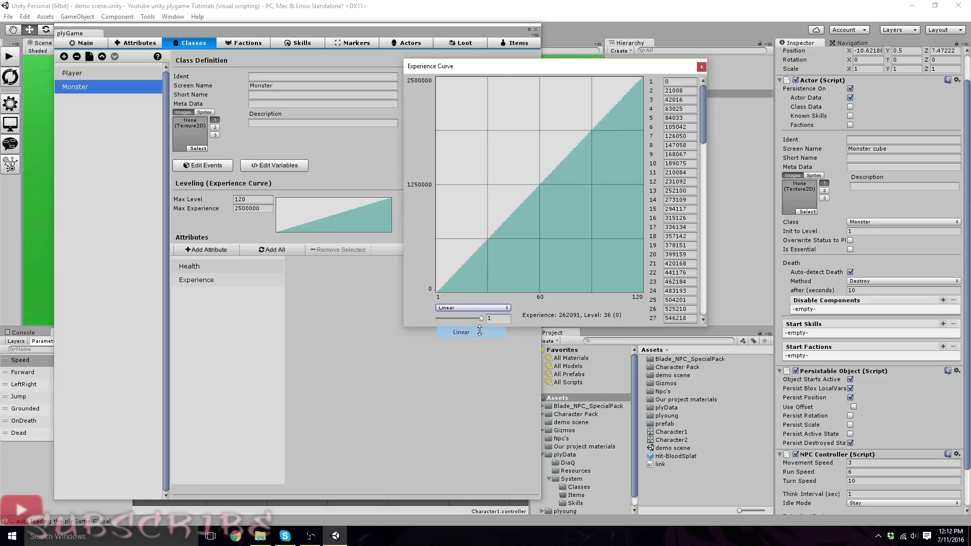
pyautogui.click(472, 308)
pyautogui.click(463, 343)
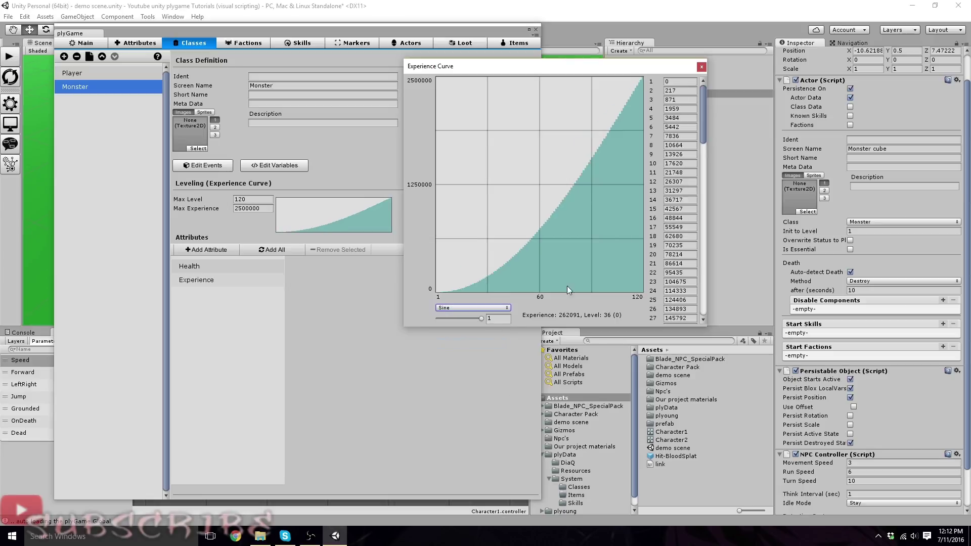
# Try the Cubic type for the Monster class's experience curve, compare its level values, then restore Sine and close the curve
pyautogui.moveTo(702, 121); pyautogui.dragTo(715, 295)
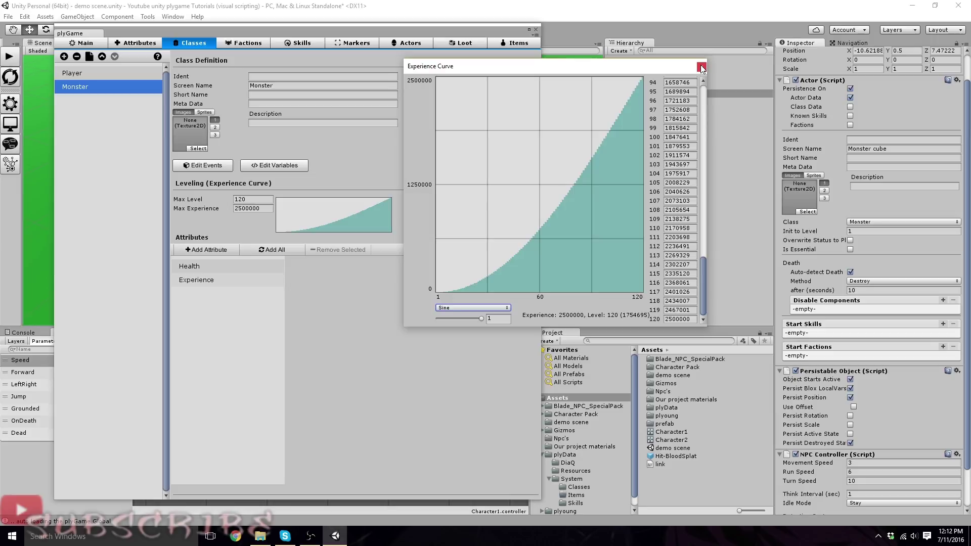
pyautogui.click(484, 308)
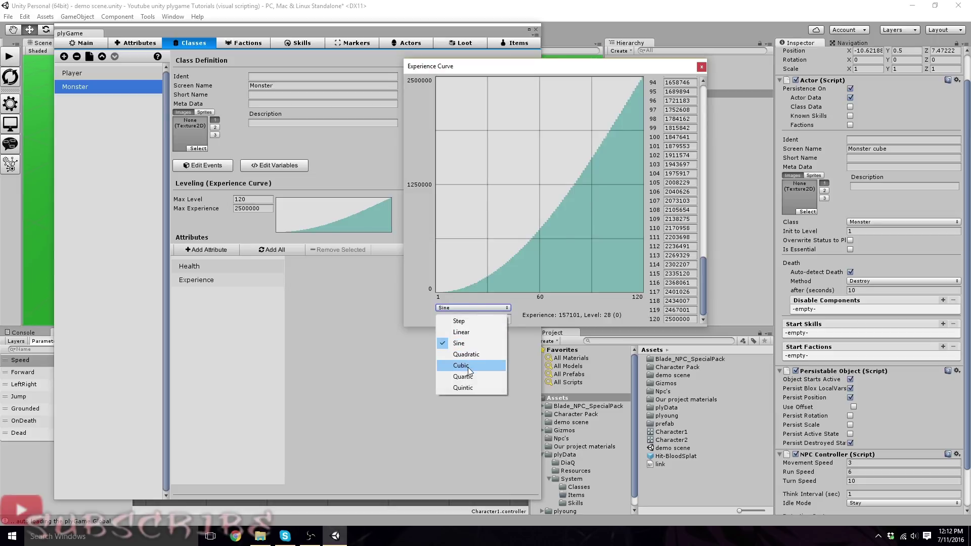
pyautogui.click(475, 367)
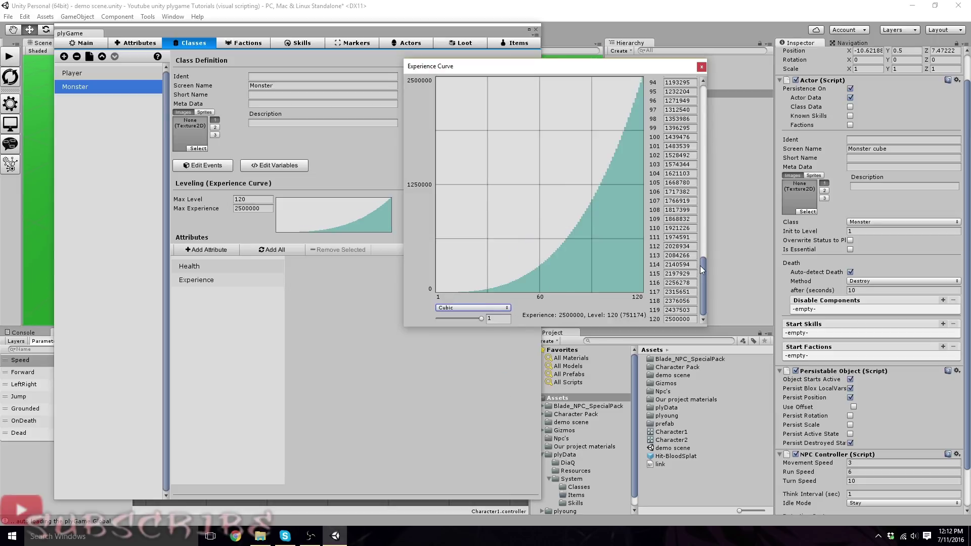
pyautogui.moveTo(700, 266); pyautogui.dragTo(645, 300)
pyautogui.click(482, 308)
pyautogui.click(465, 342)
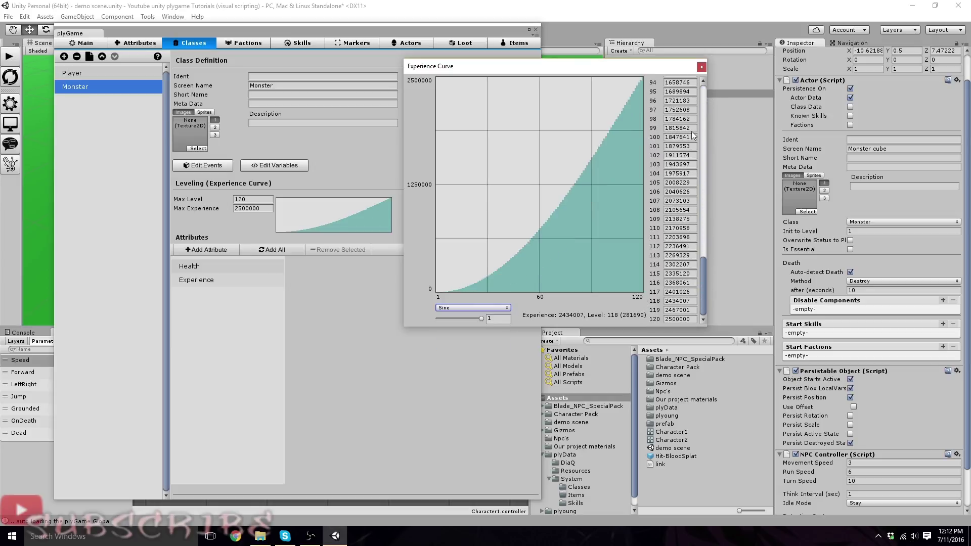
pyautogui.click(701, 68)
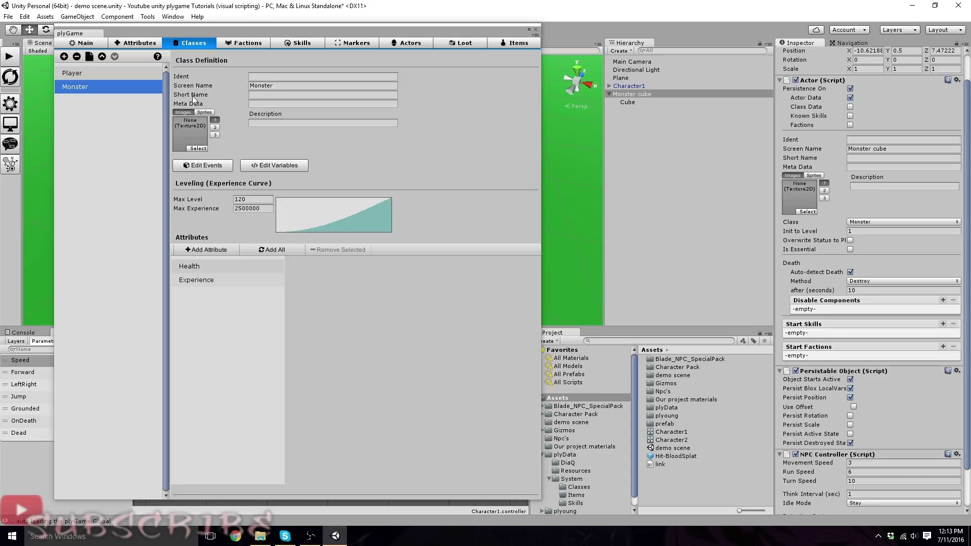
# Check the Player and Monster class definitions and close the plyGame settings
pyautogui.click(275, 95)
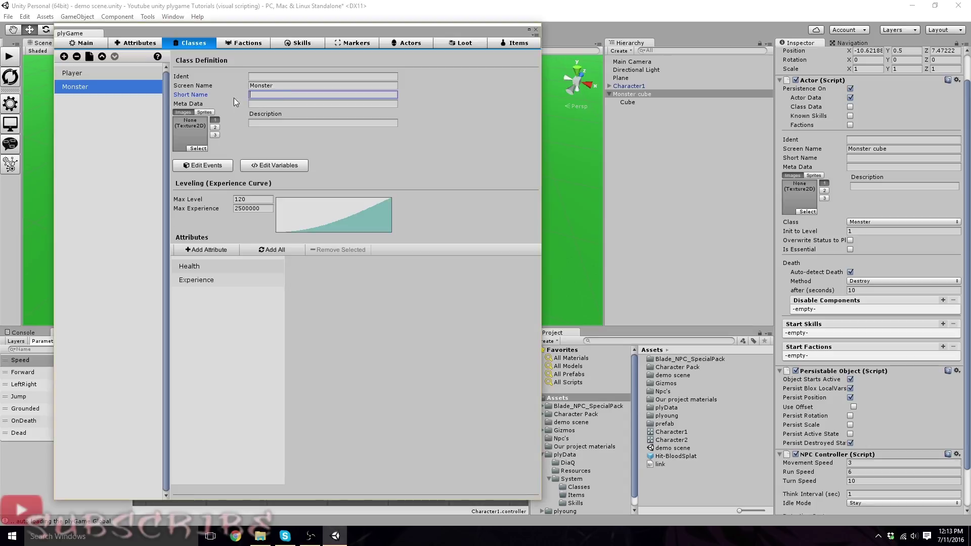
pyautogui.click(72, 76)
pyautogui.click(74, 89)
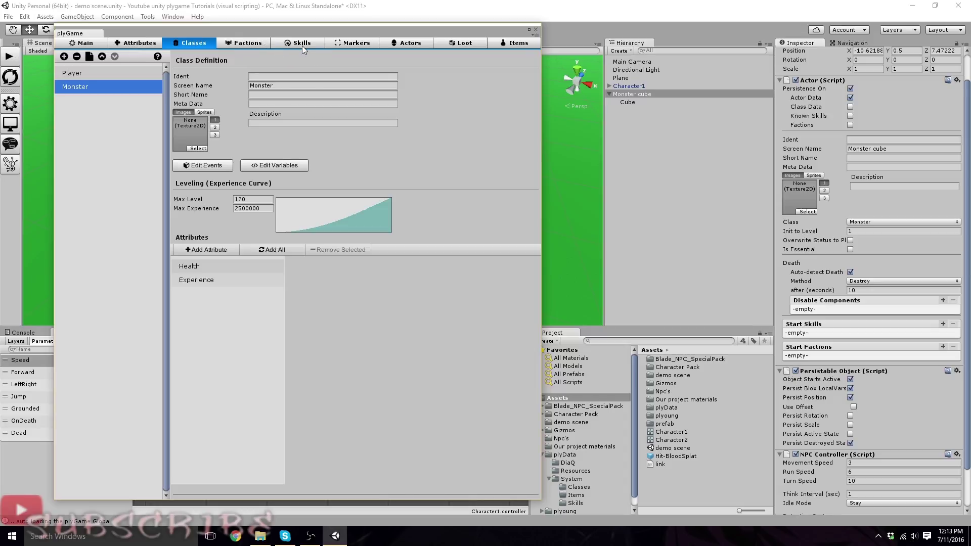
pyautogui.click(535, 29)
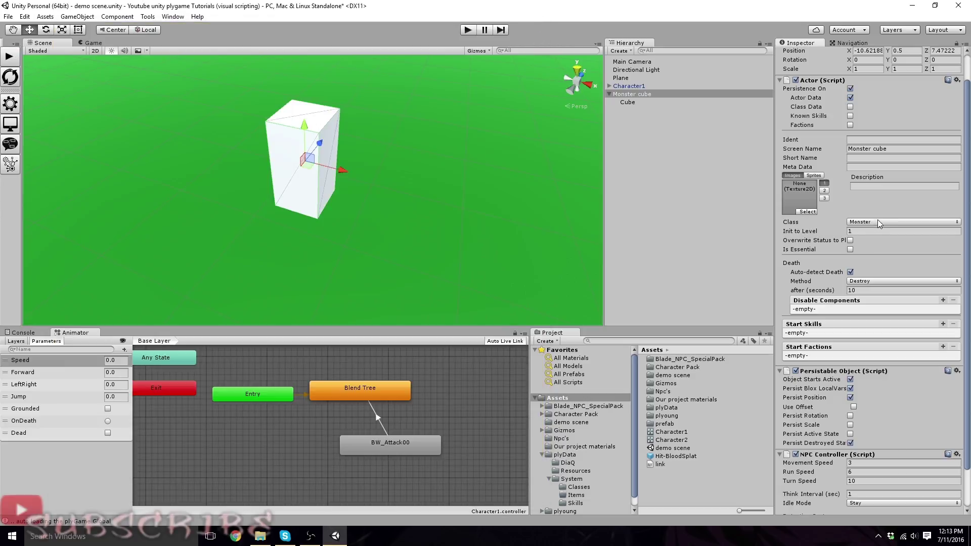
# Keep the Monster cube Actor's class as Monster and add the Monster faction to its start factions
pyautogui.click(925, 222)
pyautogui.click(891, 245)
pyautogui.click(944, 347)
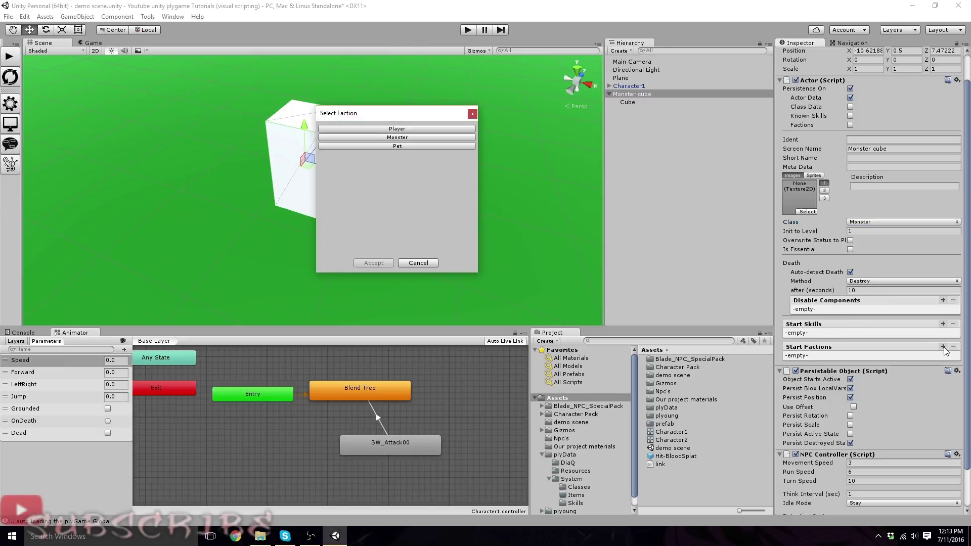
pyautogui.click(398, 138)
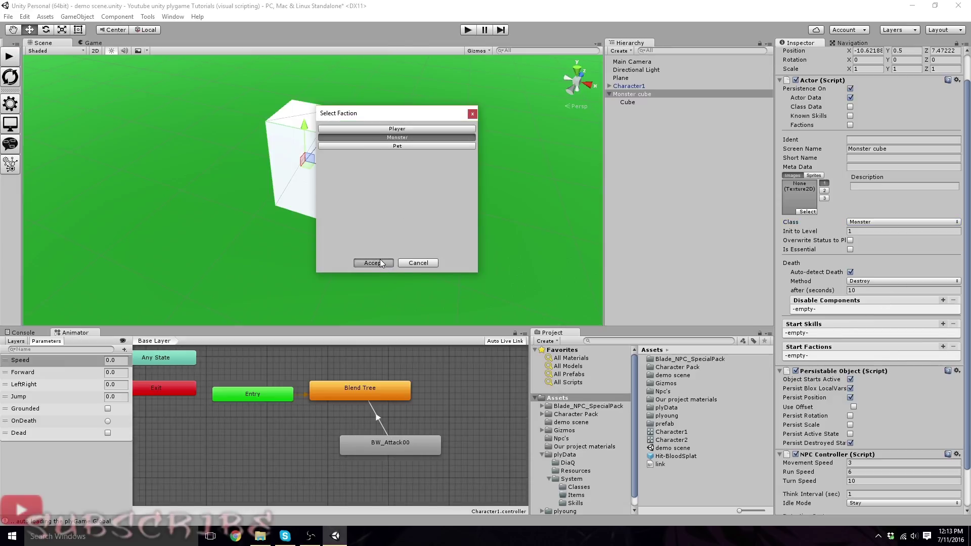
pyautogui.click(374, 263)
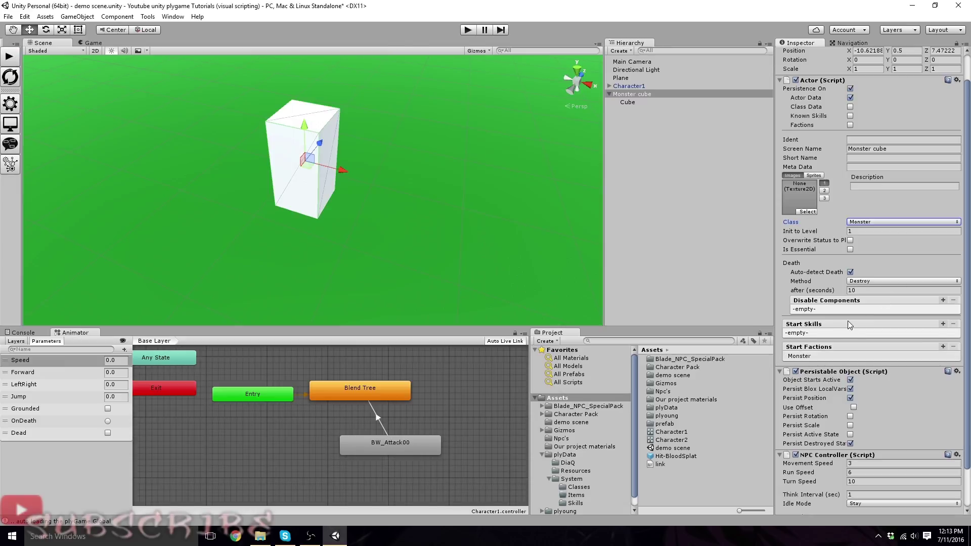
pyautogui.click(542, 456)
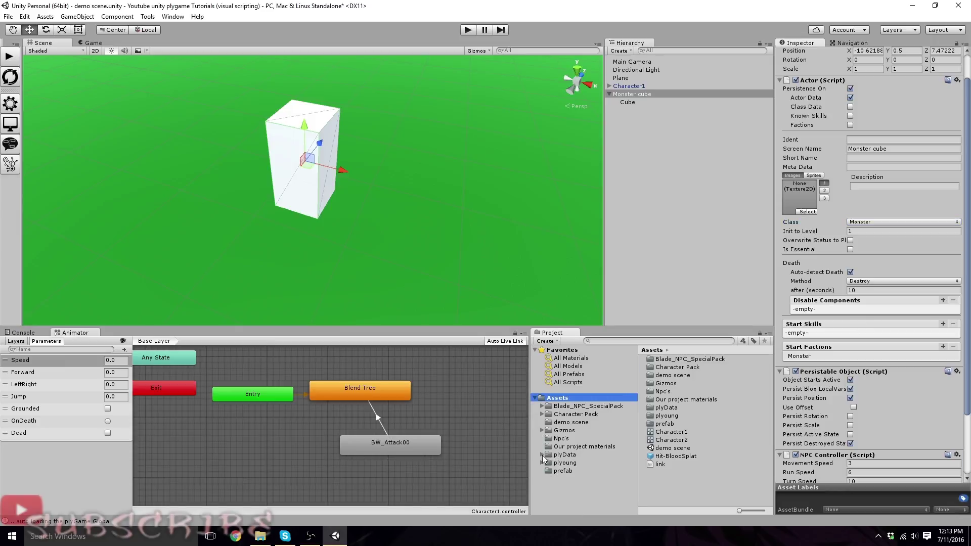
pyautogui.click(588, 448)
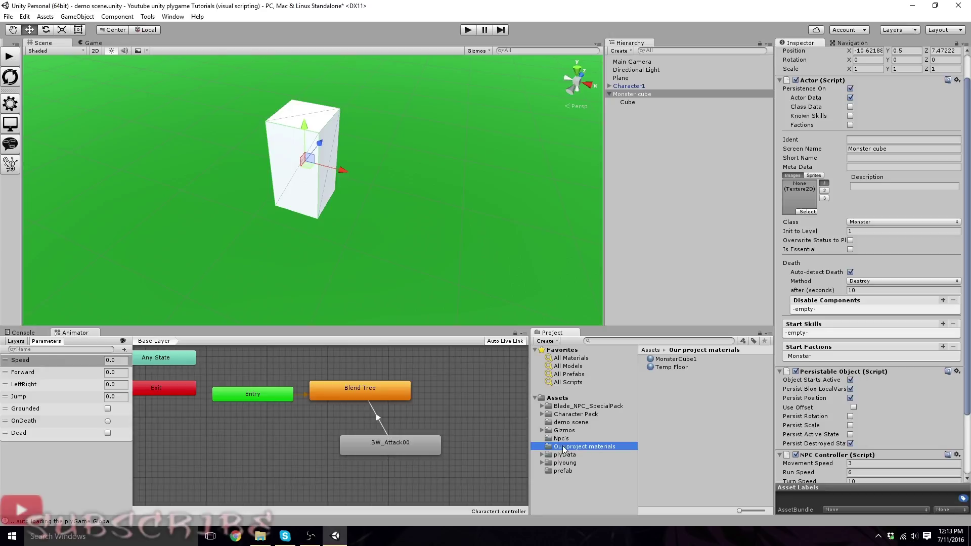
pyautogui.rightClick(559, 400)
pyautogui.moveTo(637, 216)
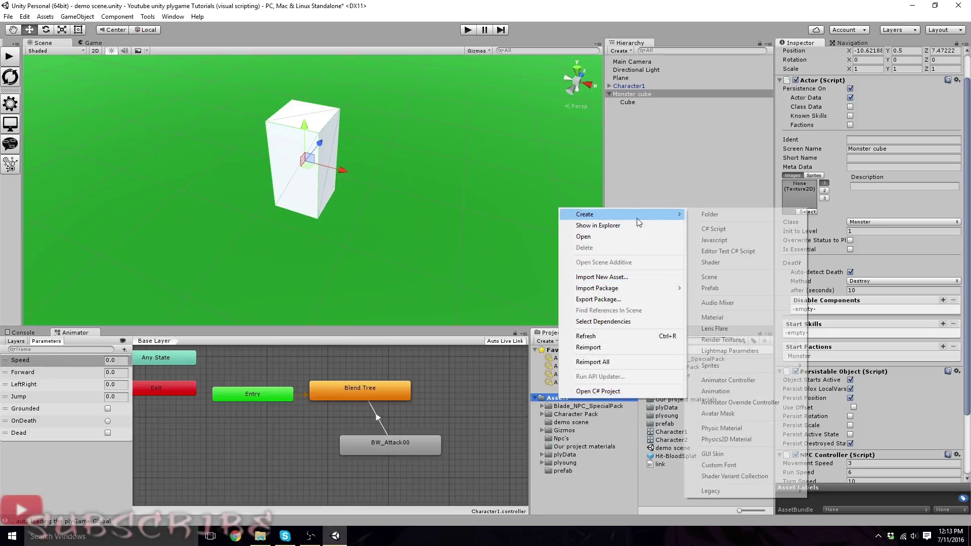
pyautogui.click(722, 214)
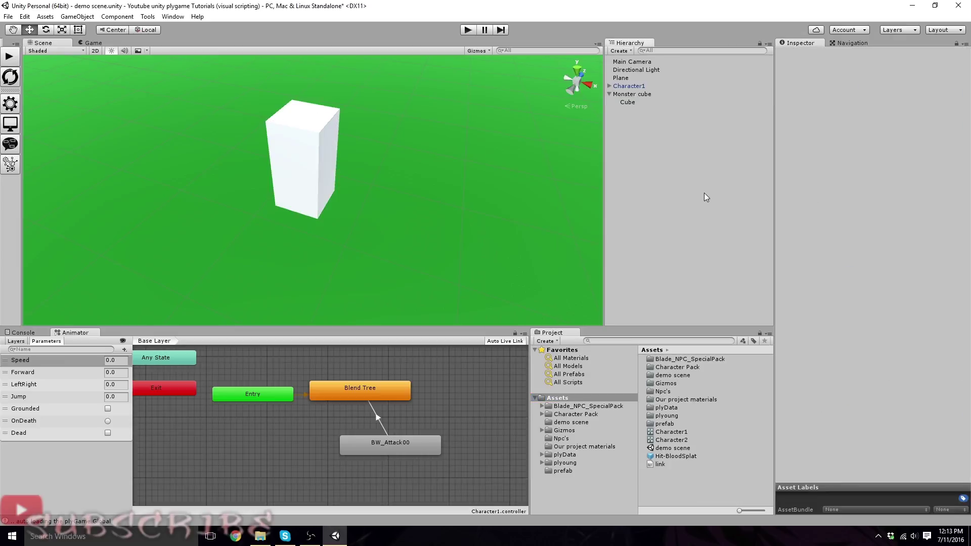
pyautogui.click(636, 94)
# Apply the MonsterCube1 material from the Our project materials folder to the cube in the scene
pyautogui.click(567, 446)
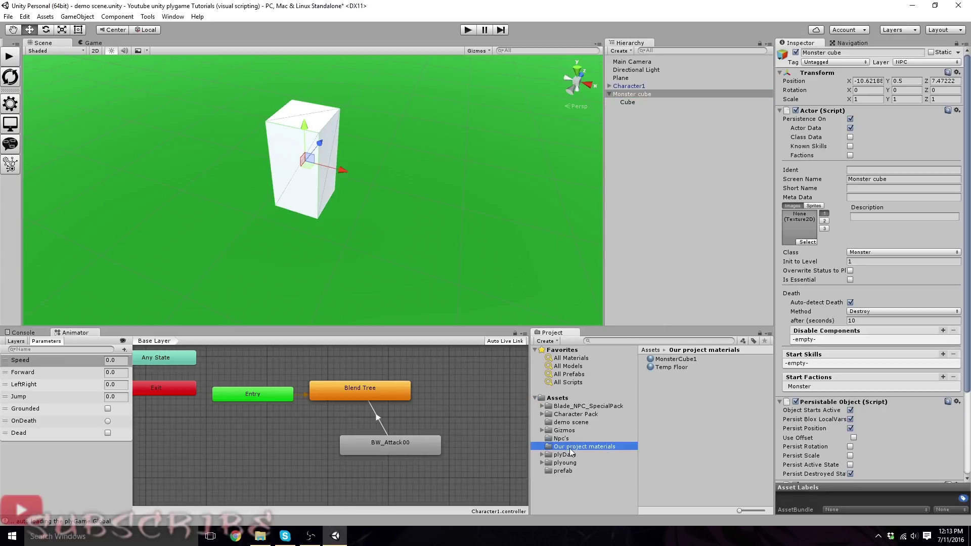
pyautogui.rightClick(665, 400)
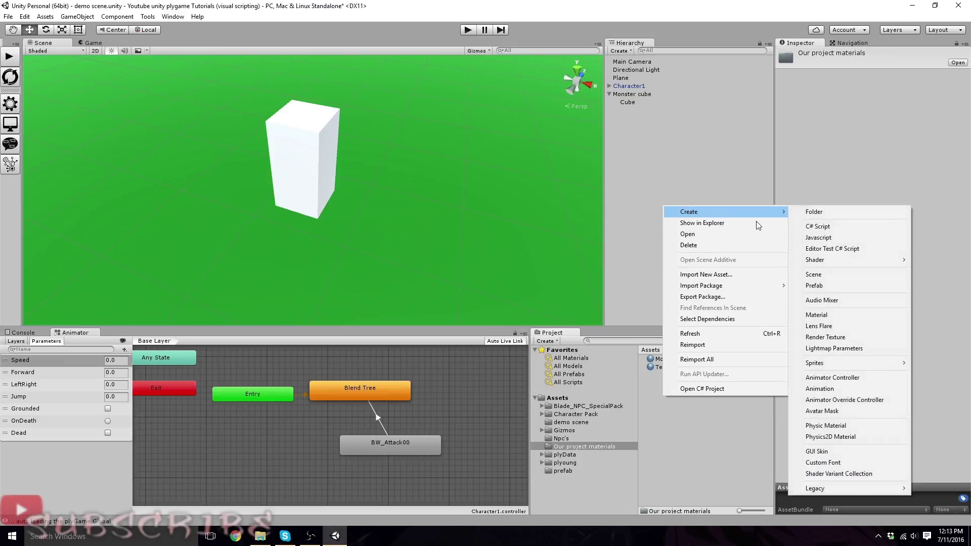
pyautogui.click(662, 381)
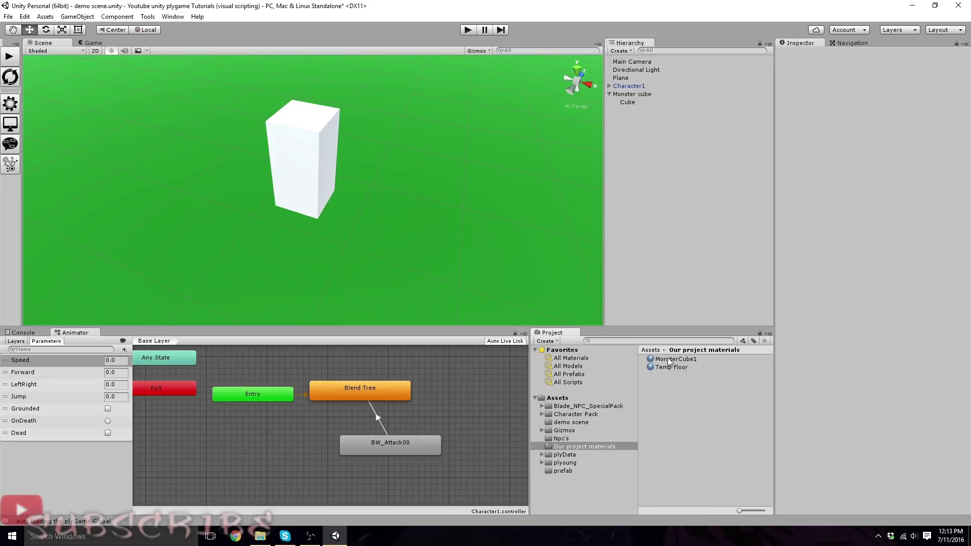
pyautogui.click(669, 360)
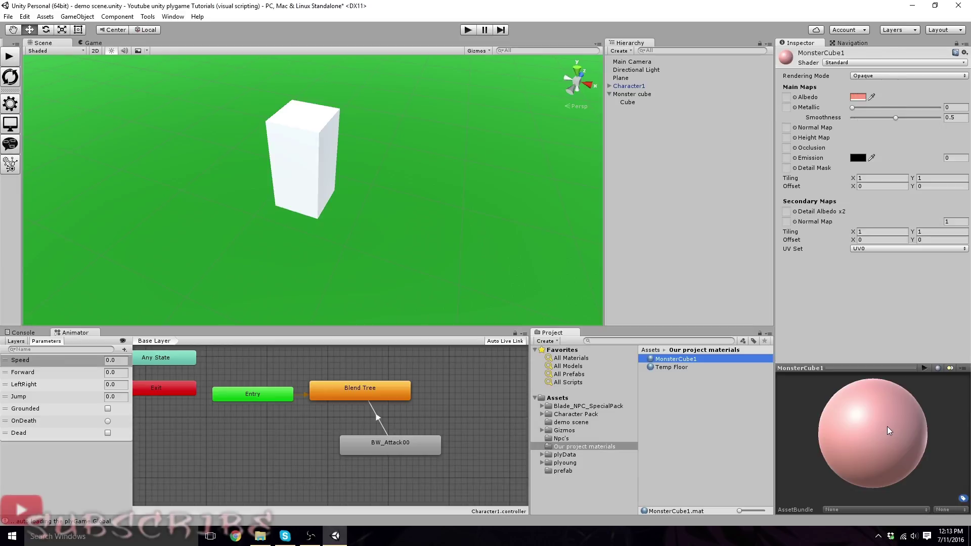
pyautogui.moveTo(650, 359); pyautogui.dragTo(301, 173)
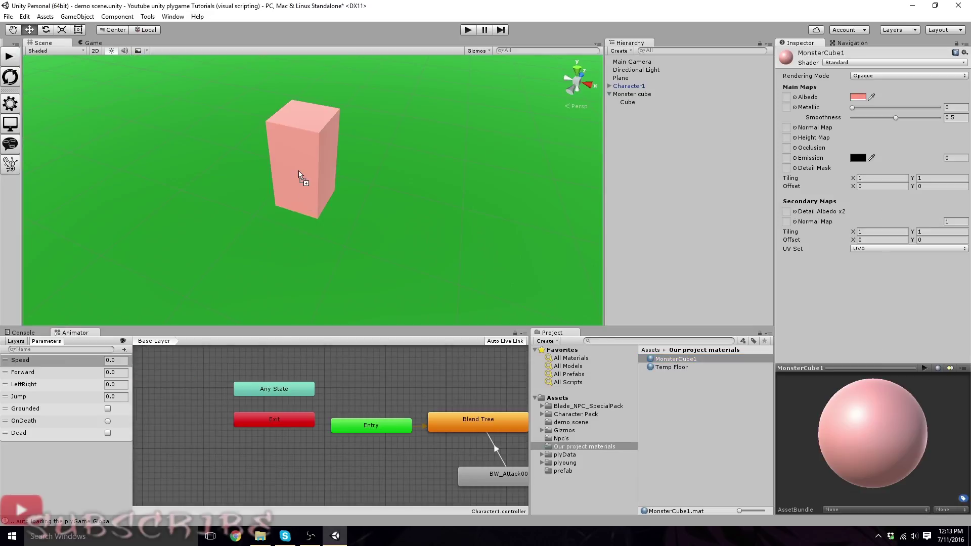
pyautogui.moveTo(301, 173); pyautogui.dragTo(418, 246, button='right')
# Add the plyGame Pro-Move (navmesh) NPC movement component to the parent Monster cube object
pyautogui.click(629, 95)
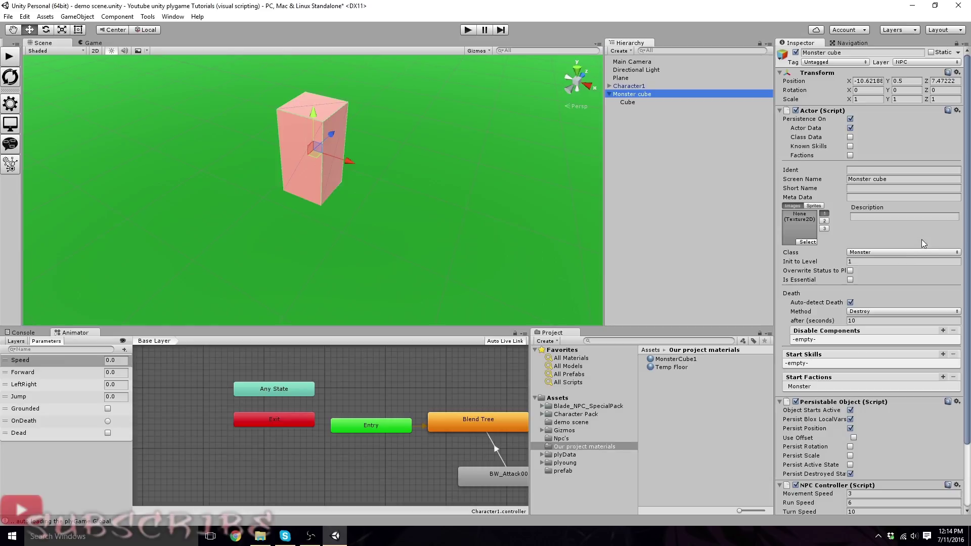
pyautogui.scroll(-3, 921, 238)
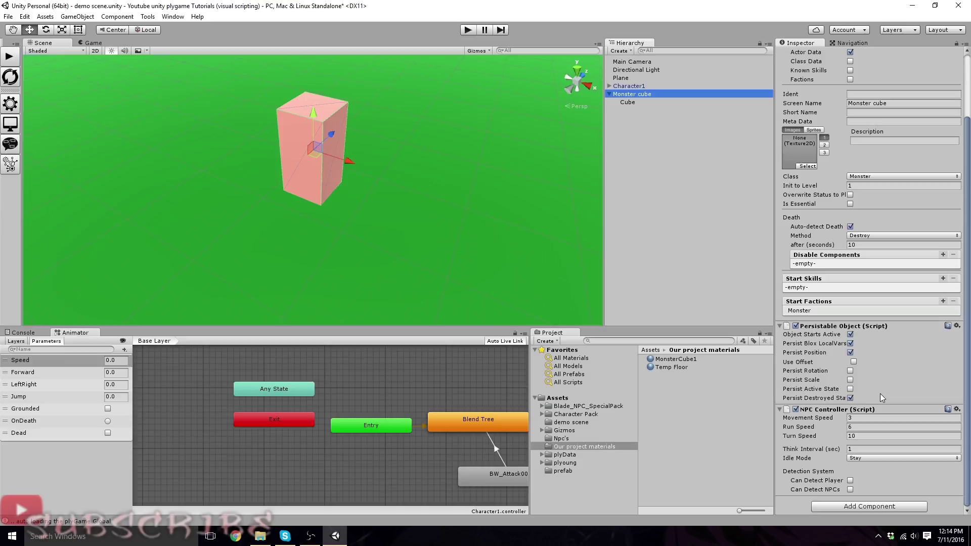
pyautogui.click(867, 506)
pyautogui.click(846, 474)
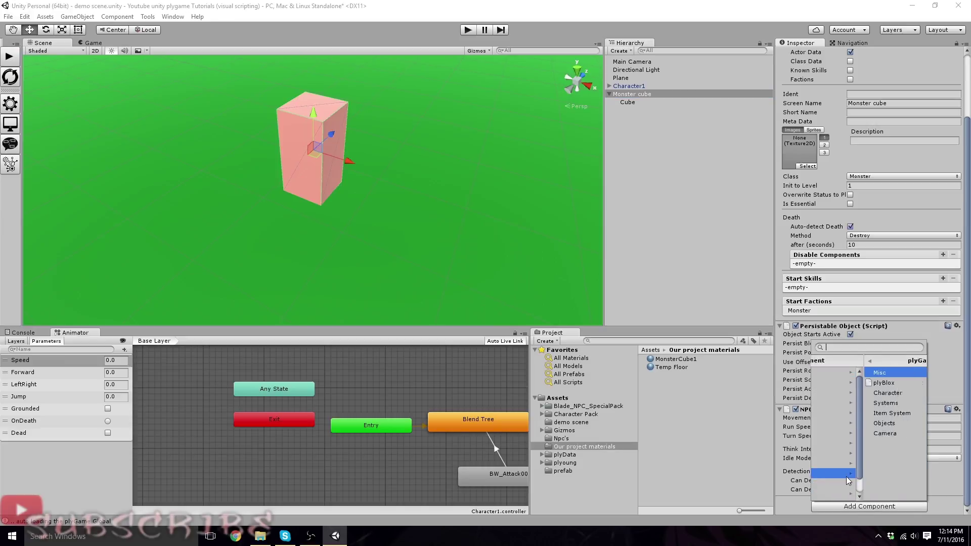
pyautogui.click(837, 393)
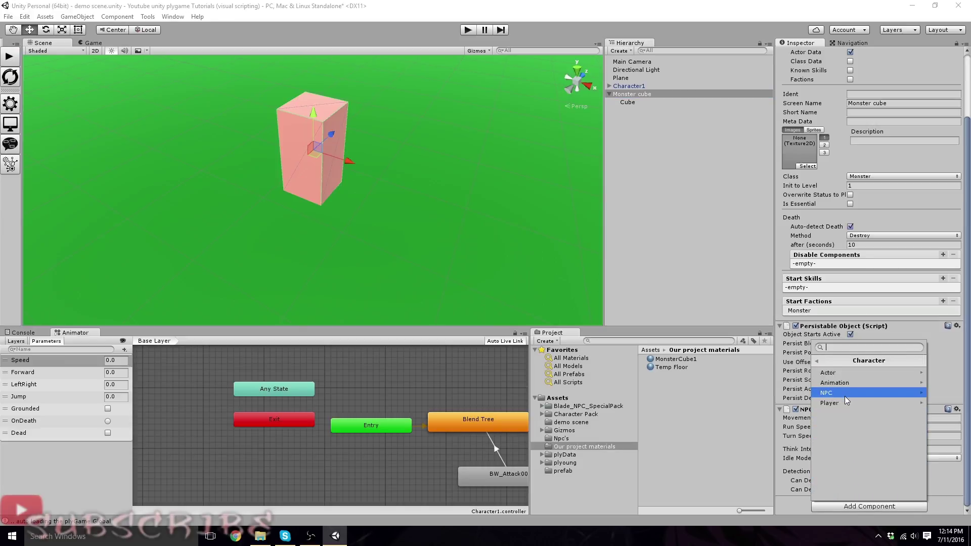
pyautogui.click(846, 394)
pyautogui.click(848, 386)
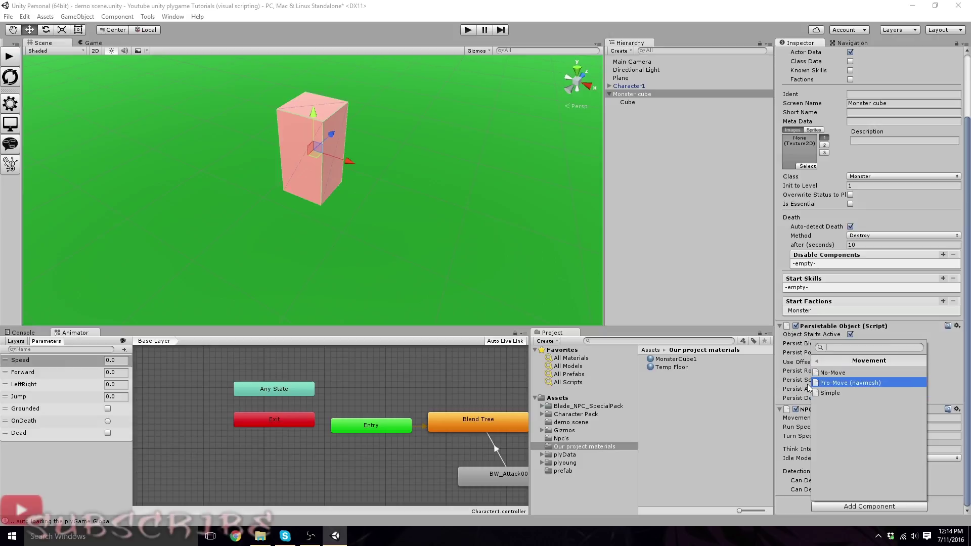
pyautogui.click(849, 385)
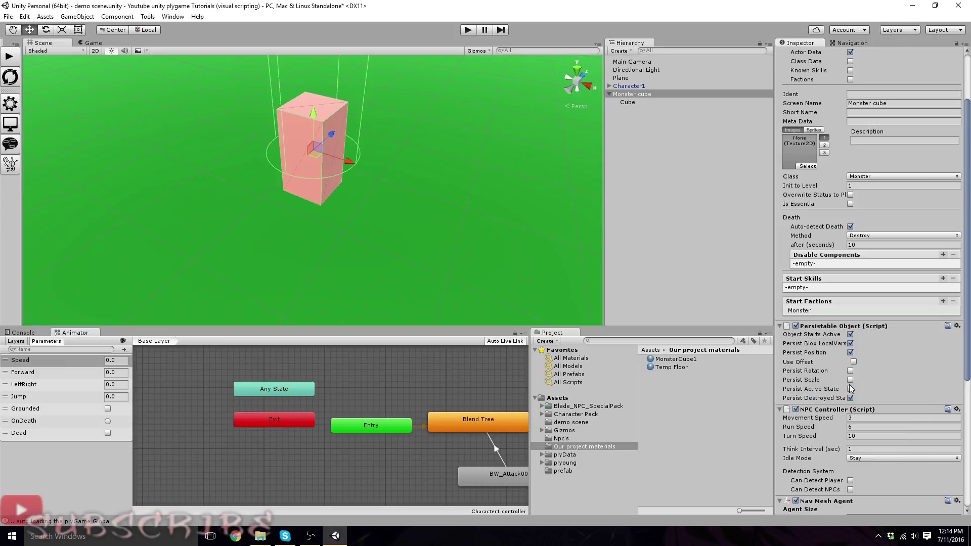
# Set the Monster cube's Nav Mesh Agent height to 1 and its base offset to 0.5
pyautogui.scroll(-5, 851, 388)
pyautogui.scroll(-3, 356, 186)
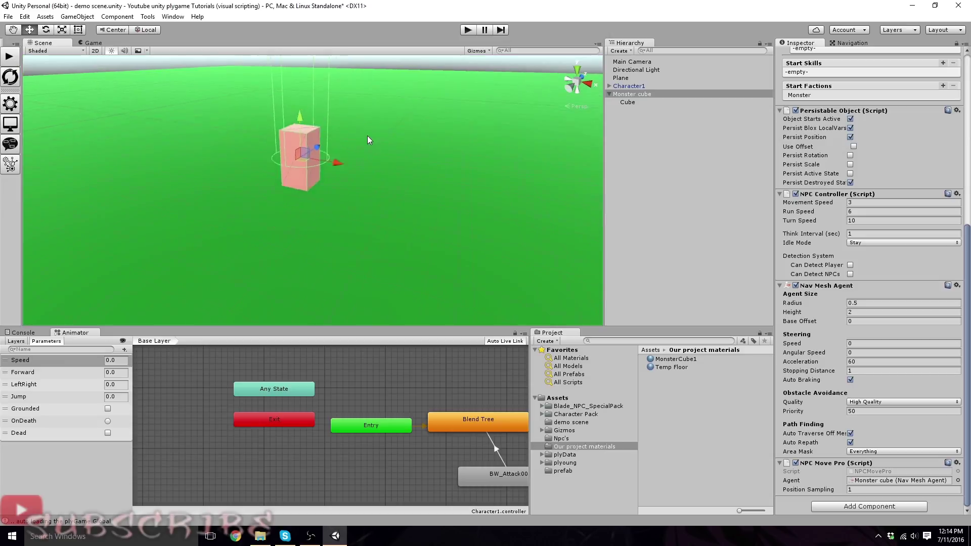
pyautogui.scroll(4, 364, 152)
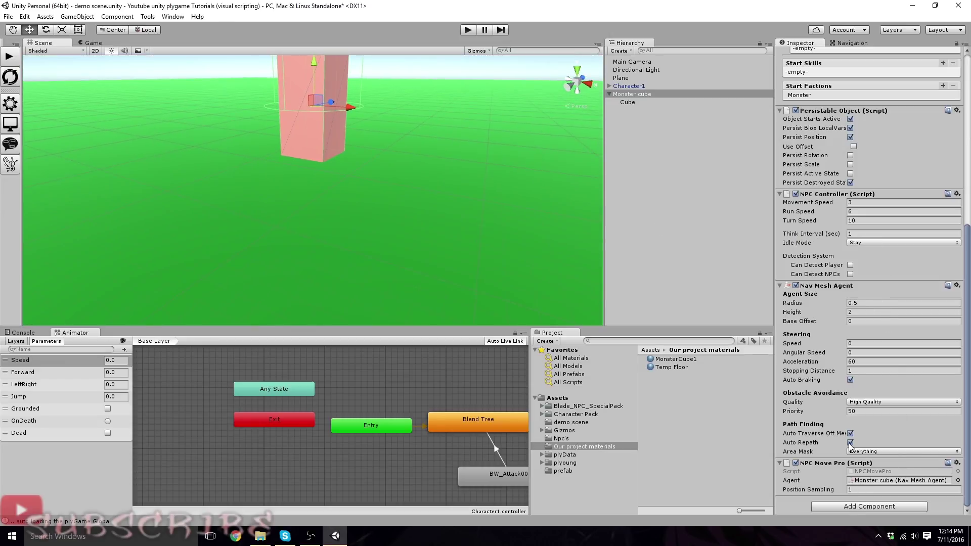
pyautogui.click(851, 312)
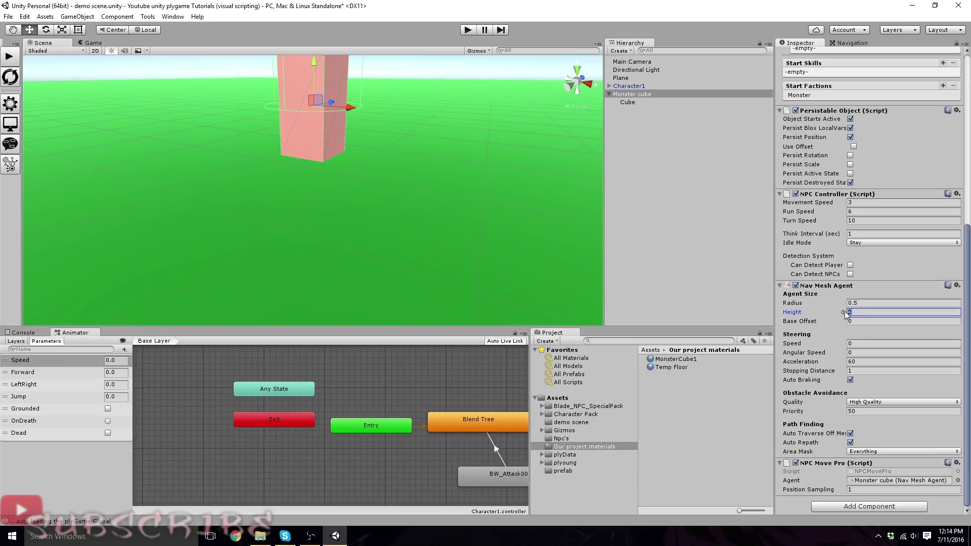
pyautogui.moveTo(370, 264); pyautogui.dragTo(363, 239, button='right')
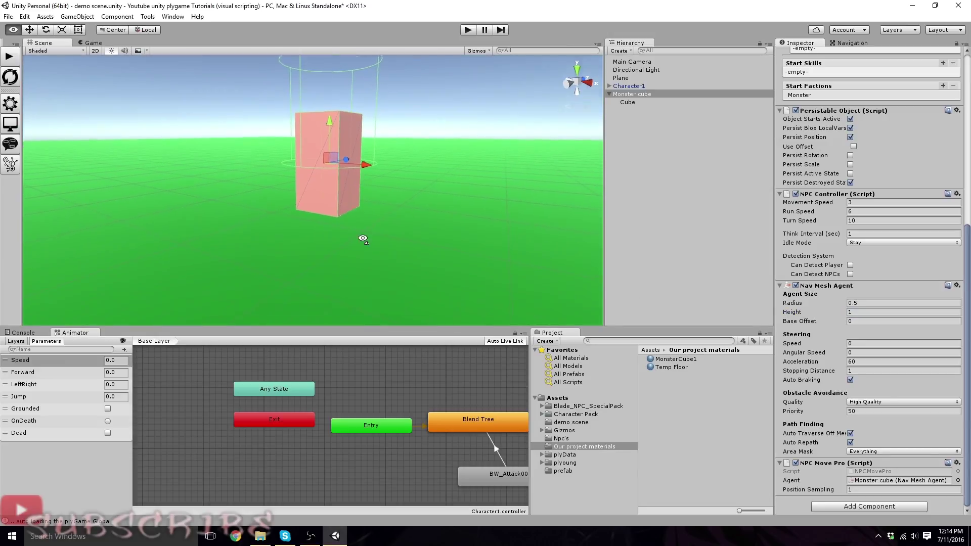
pyautogui.click(860, 321)
pyautogui.write('0.5')
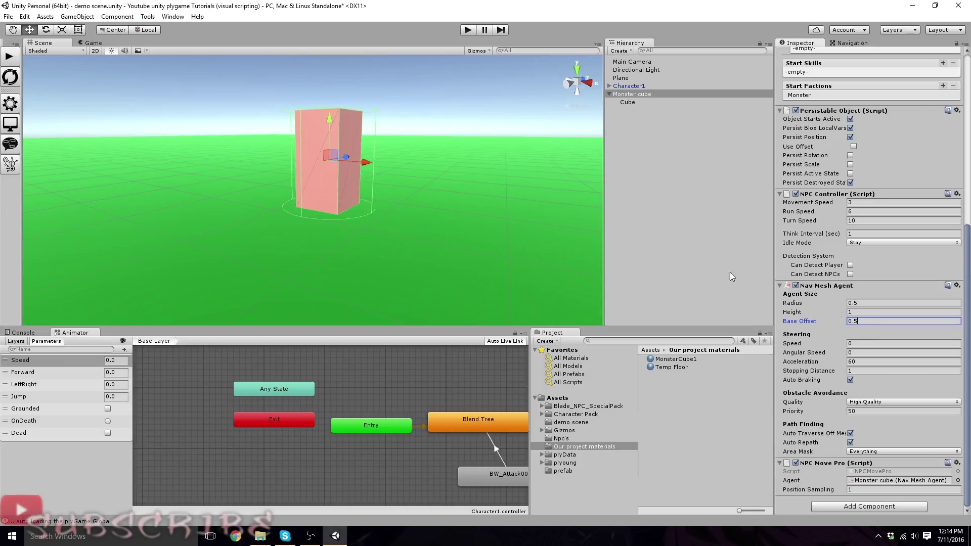
# Set the Nav Mesh Agent's radius to 0.3 so it fits closely around the cube
pyautogui.moveTo(540, 215); pyautogui.dragTo(495, 295, button='right')
pyautogui.scroll(-5, 494, 283)
pyautogui.moveTo(490, 262); pyautogui.dragTo(417, 217, button='middle')
pyautogui.scroll(4, 417, 217)
pyautogui.moveTo(417, 217); pyautogui.dragTo(418, 239, button='right')
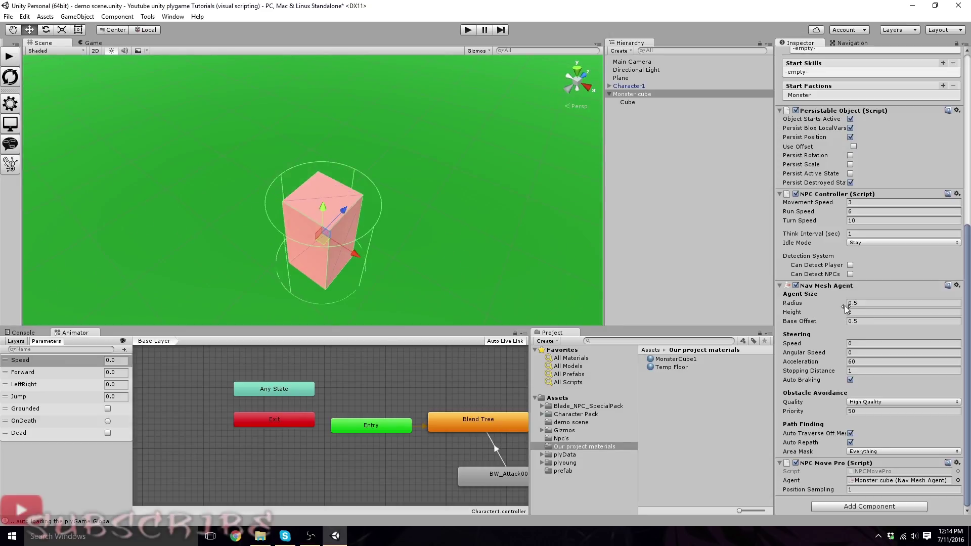
pyautogui.moveTo(846, 306); pyautogui.dragTo(840, 307)
pyautogui.press('BackSpace')
pyautogui.press('BackSpace')
pyautogui.write('3')
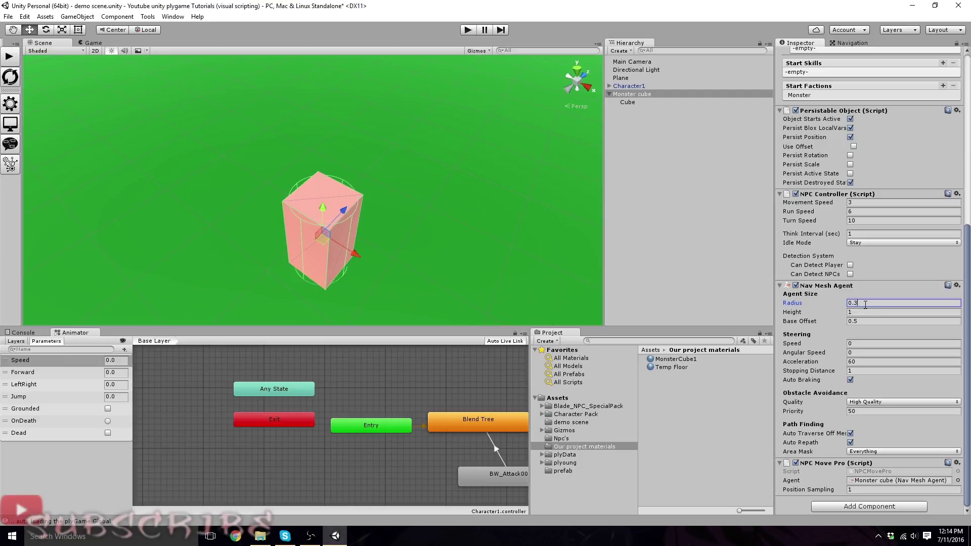
# Set the turn speed in the Monster cube's NPC Controller to 700
pyautogui.keyDown('alt'); pyautogui.moveTo(329, 229); pyautogui.dragTo(379, 219); pyautogui.keyUp('alt')
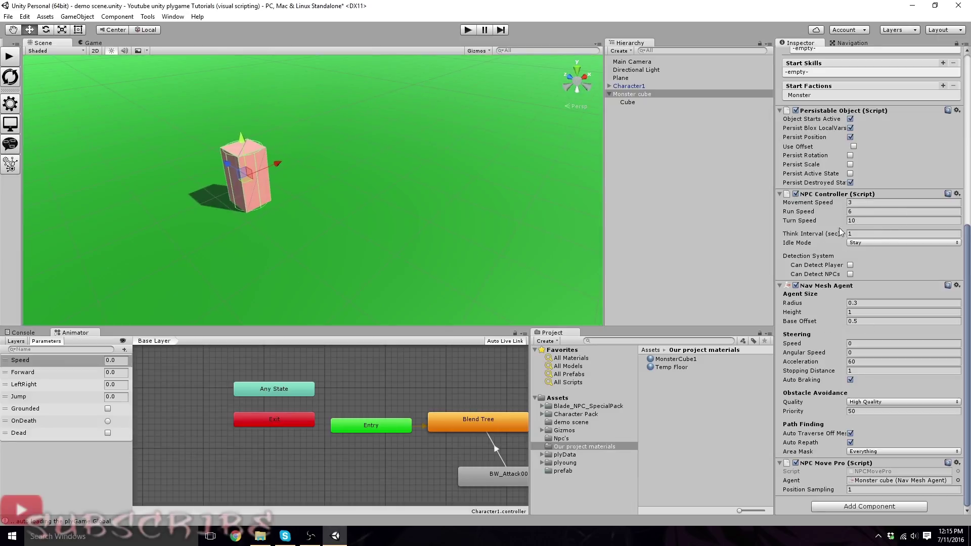
pyautogui.click(865, 221)
pyautogui.doubleClick(865, 221)
pyautogui.write('700')
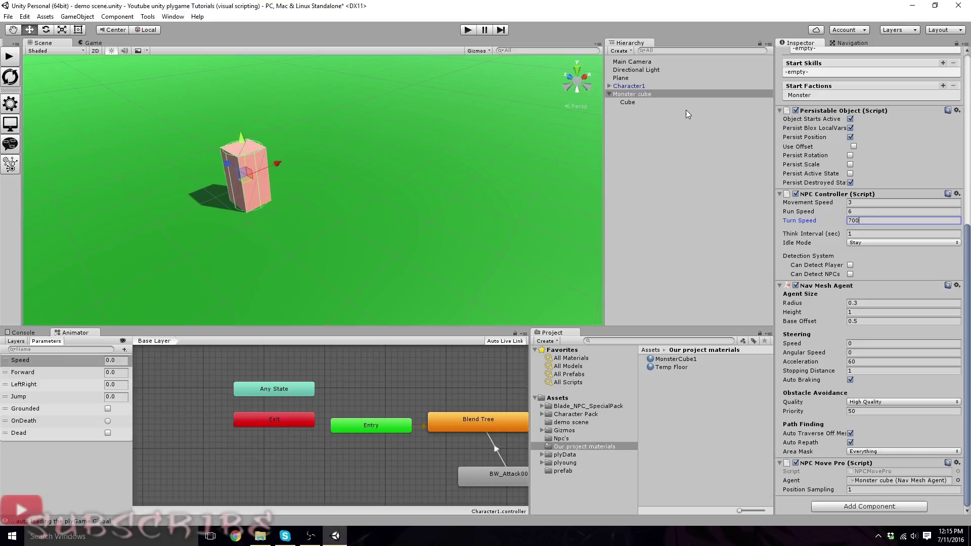
# Set the idle mode in the Monster cube's NPC Controller to Wander
pyautogui.moveTo(546, 125); pyautogui.dragTo(393, 227, button='right')
pyautogui.press('Left')
pyautogui.press('Down')
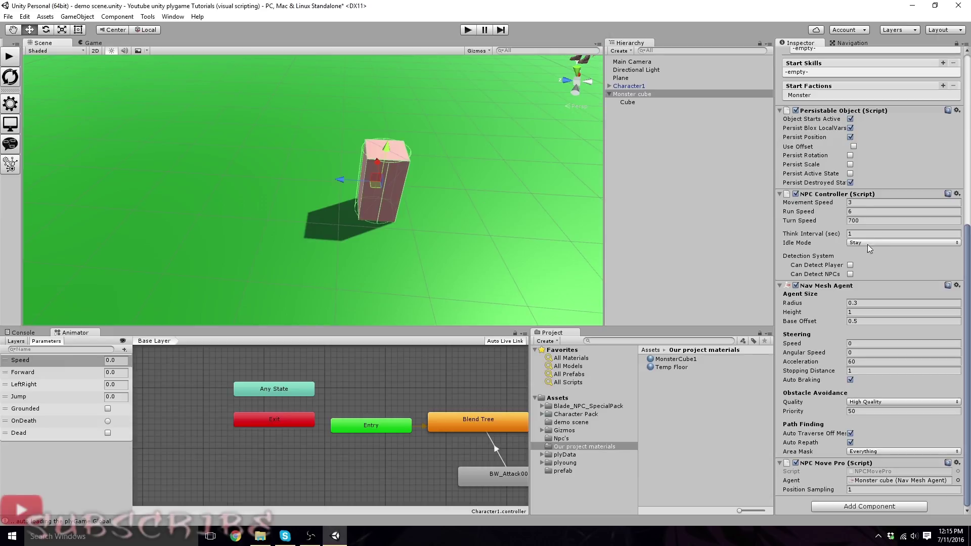
pyautogui.click(893, 244)
pyautogui.click(884, 267)
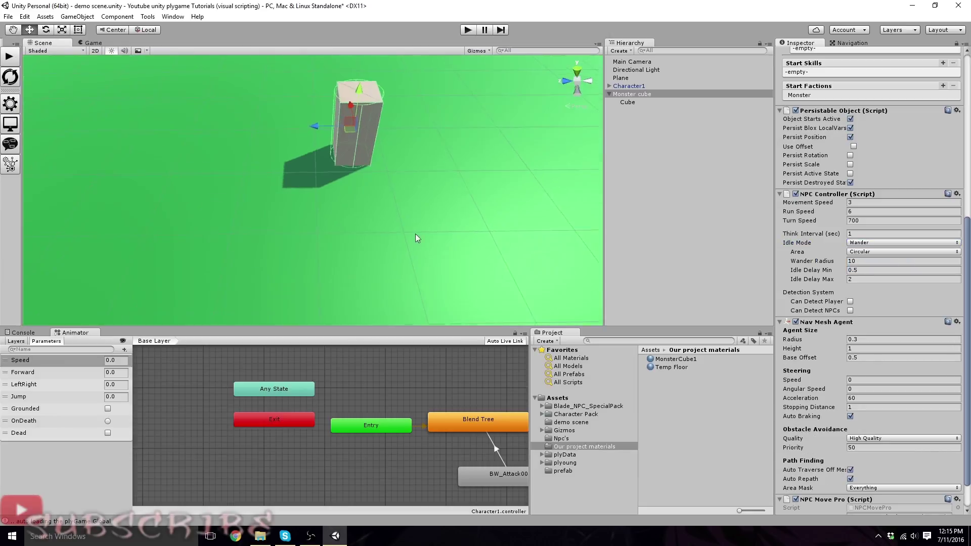
pyautogui.scroll(-4, 412, 233)
pyautogui.scroll(-3, 410, 234)
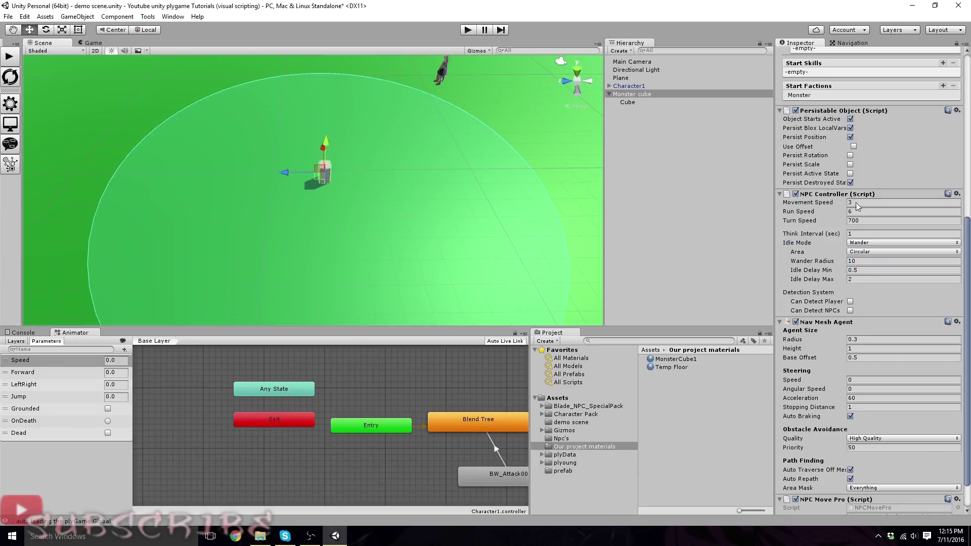
pyautogui.scroll(2, 468, 205)
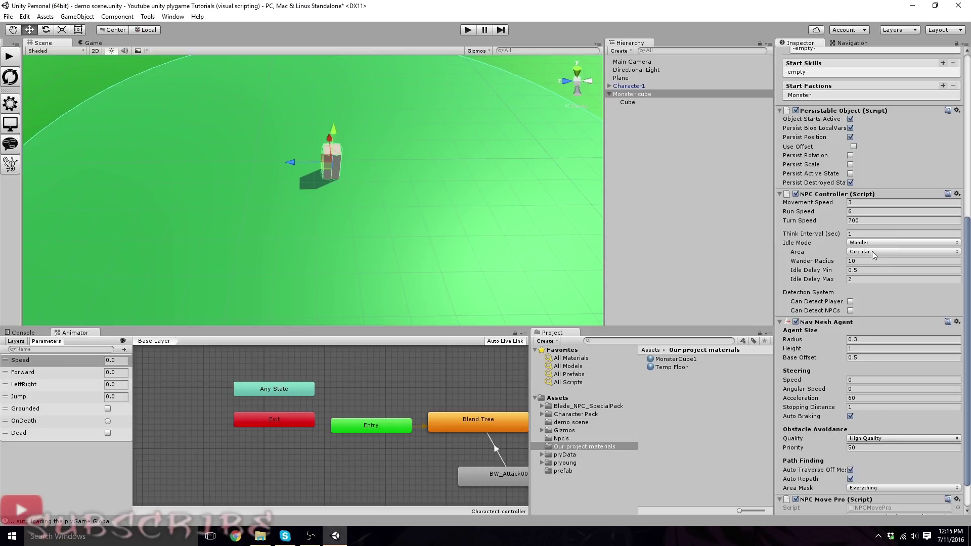
# Enable Can Detect Player in the detection system of the Monster cube's NPC Controller
pyautogui.click(851, 302)
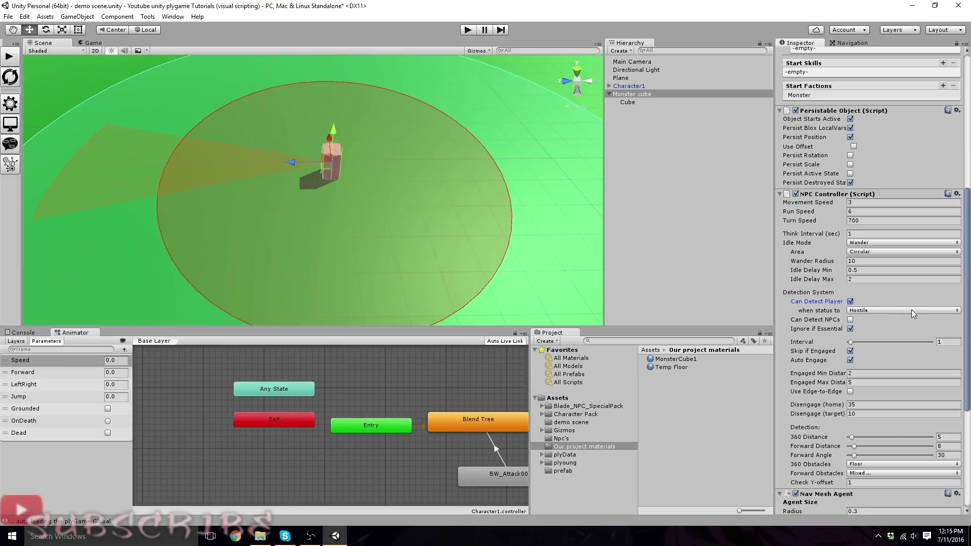
pyautogui.scroll(-3, 918, 308)
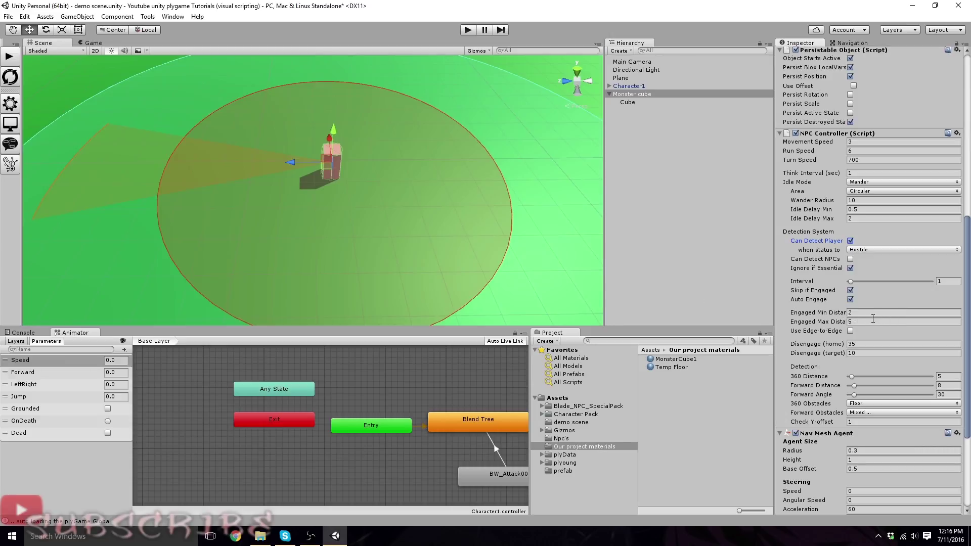
pyautogui.scroll(-3, 855, 313)
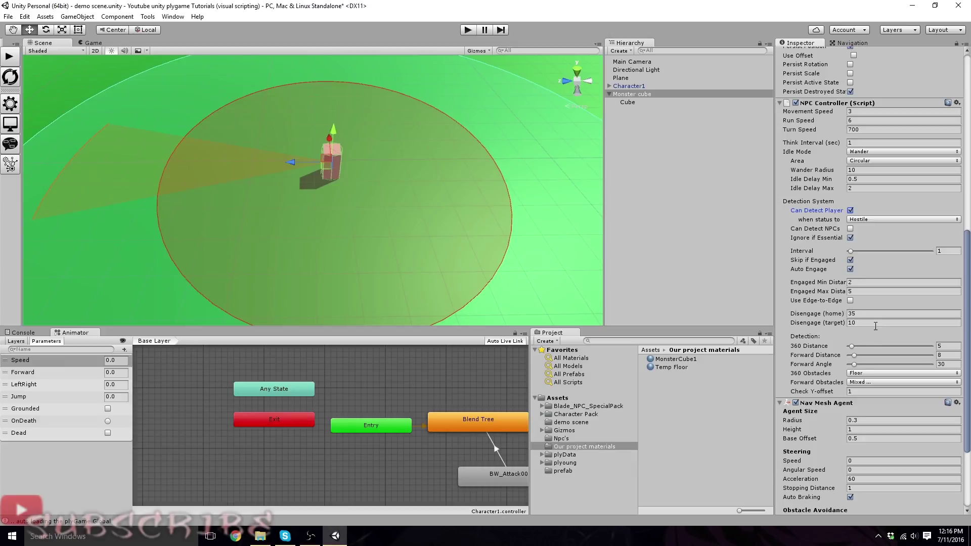
# Set the NPC Controller's forward detection angle to 90
pyautogui.scroll(-3, 872, 330)
pyautogui.scroll(-3, 872, 333)
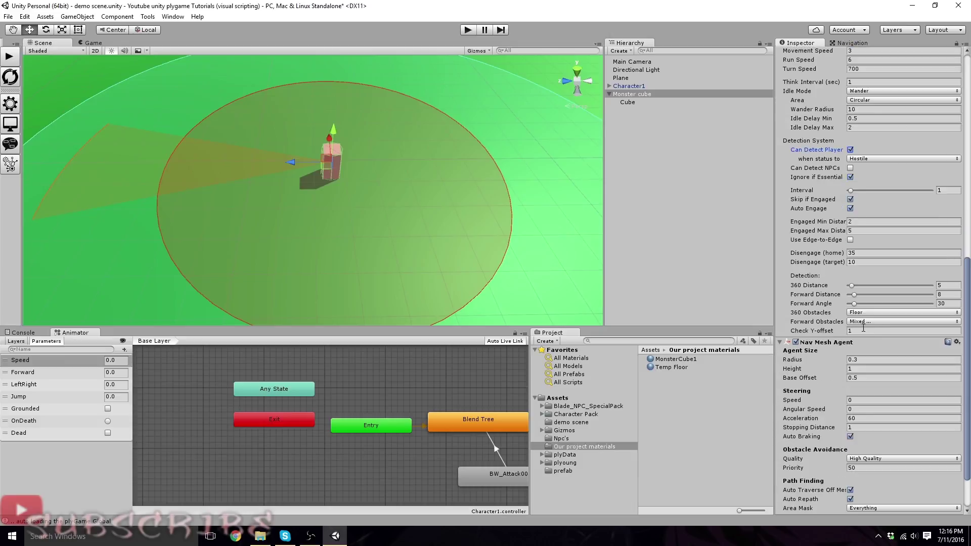
pyautogui.moveTo(280, 181); pyautogui.dragTo(263, 166, button='right')
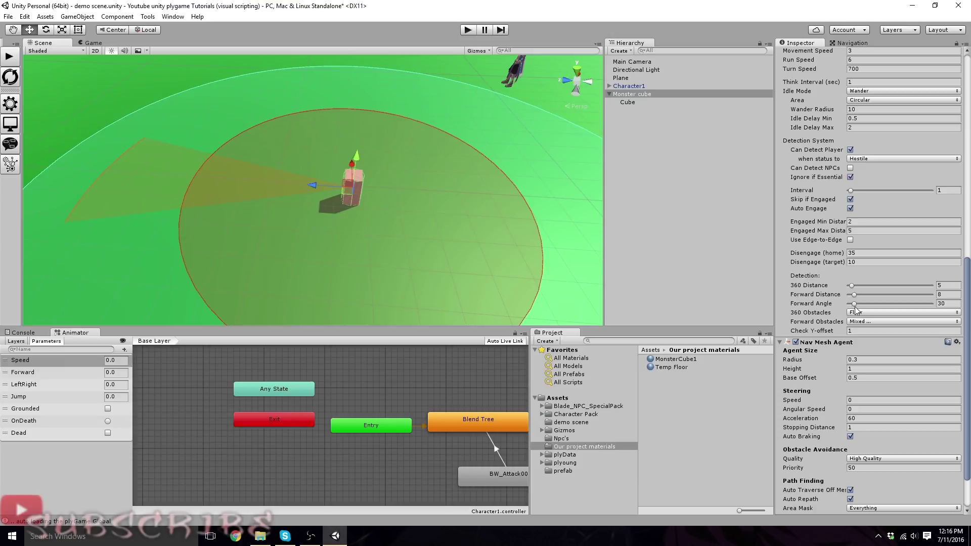
pyautogui.click(952, 303)
pyautogui.write('90')
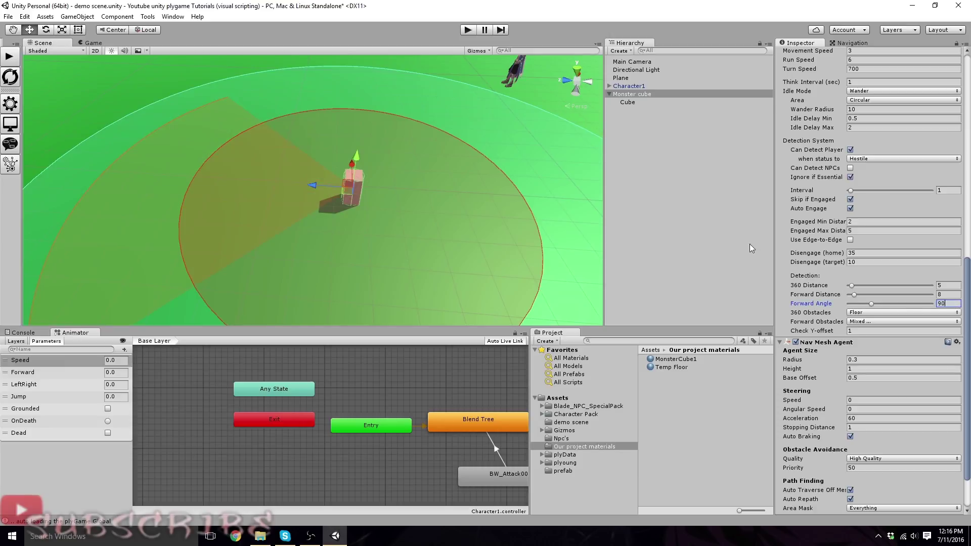
# Set the NPC Controller's forward detection distance to 10
pyautogui.moveTo(504, 186); pyautogui.dragTo(454, 217, button='right')
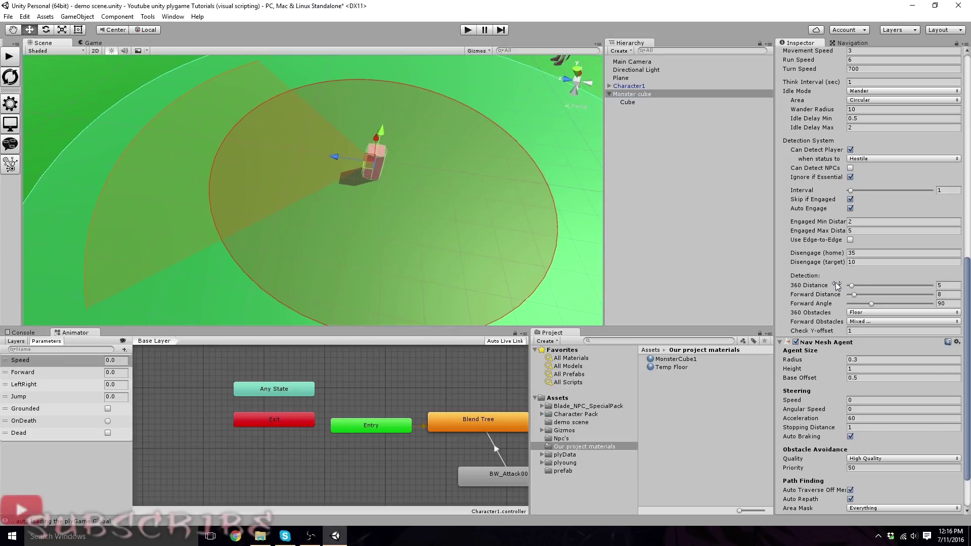
pyautogui.moveTo(404, 195); pyautogui.dragTo(259, 155, button='right')
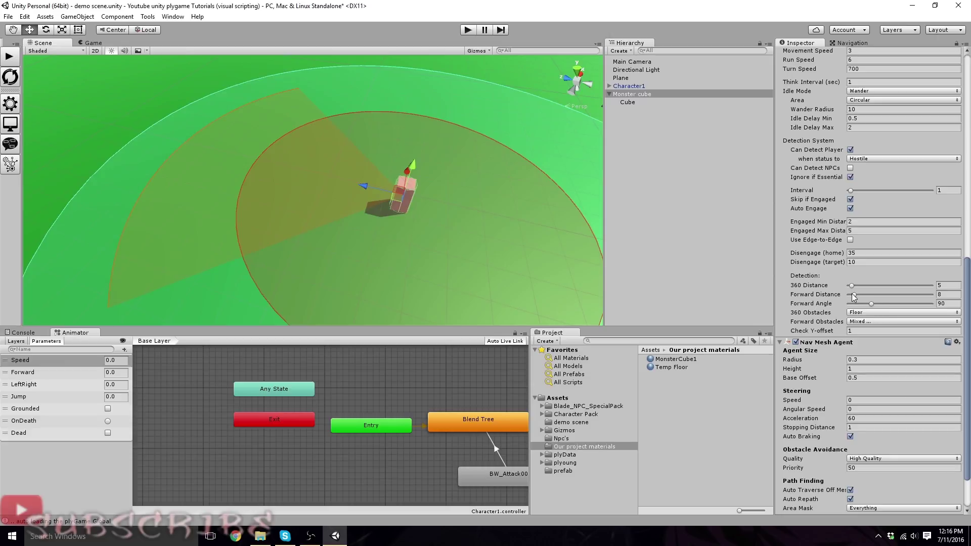
pyautogui.moveTo(855, 297); pyautogui.dragTo(856, 298)
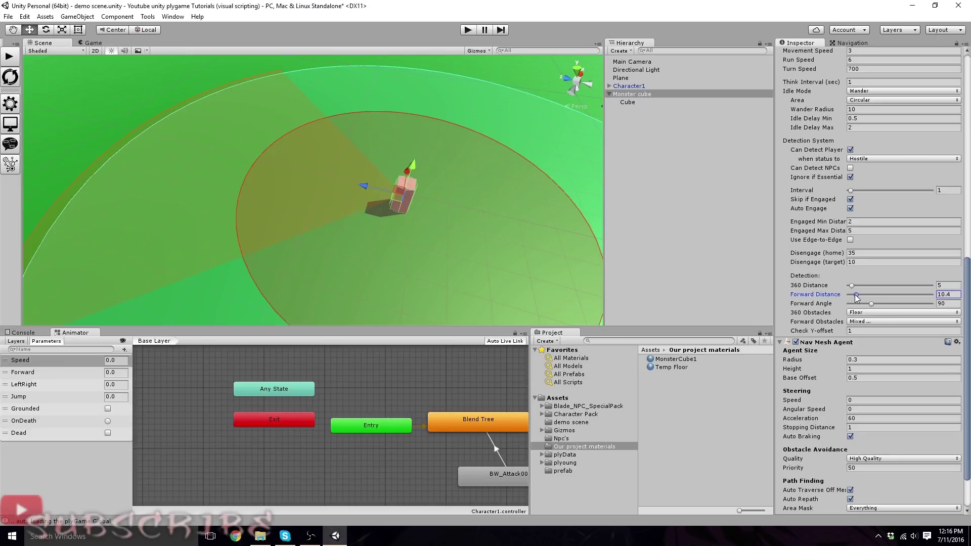
pyautogui.click(954, 296)
pyautogui.write('10')
pyautogui.scroll(-5, 392, 232)
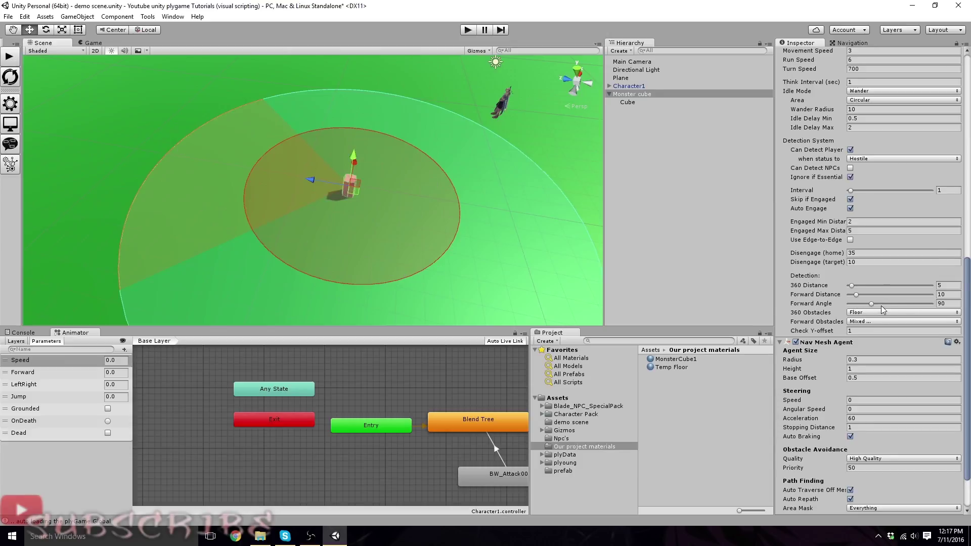
# Add a plyGame plyBlox component to the Monster cube
pyautogui.scroll(-2, 881, 306)
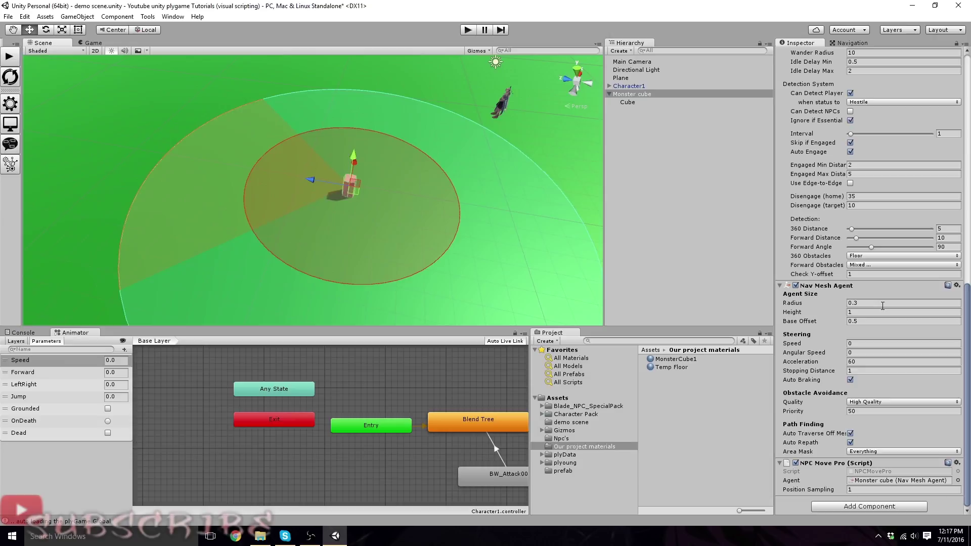
pyautogui.click(847, 508)
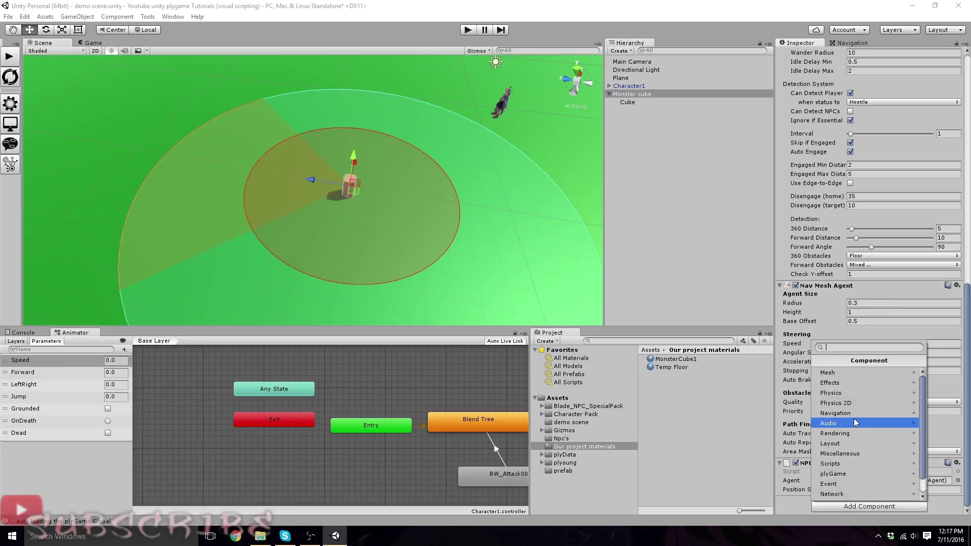
pyautogui.click(834, 474)
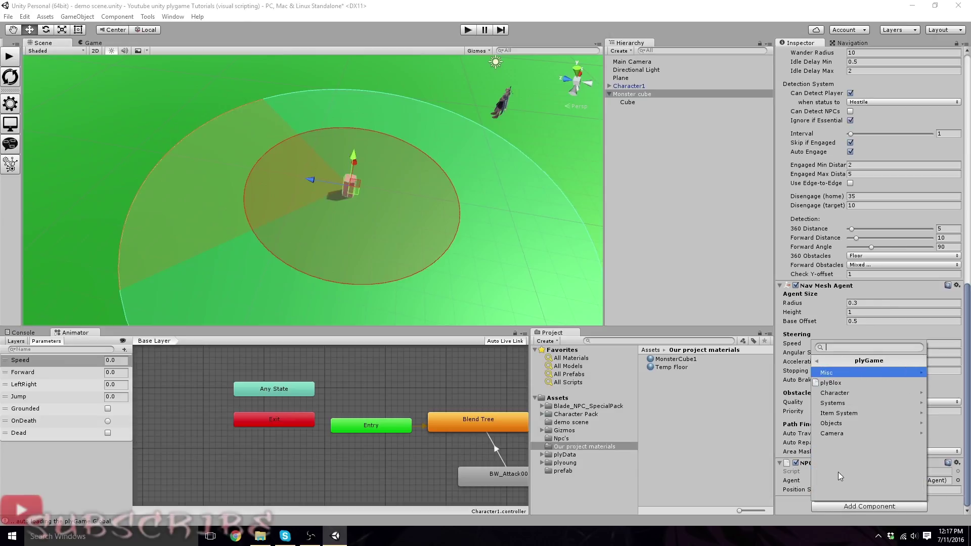
pyautogui.click(834, 384)
pyautogui.scroll(-5, 853, 406)
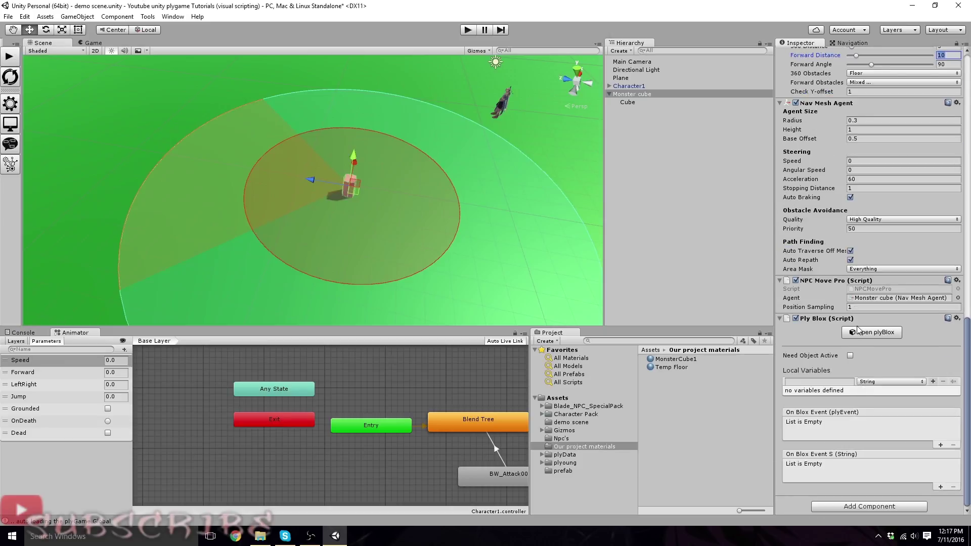
# Set the Destroy delay after death in the Monster cube's Actor settings to 5 seconds
pyautogui.scroll(10, 859, 324)
pyautogui.scroll(12, 858, 322)
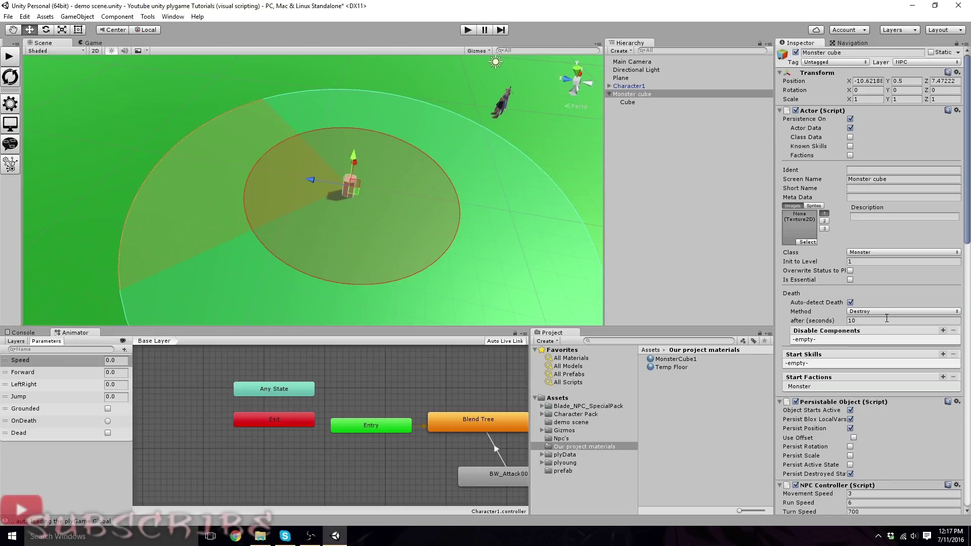
pyautogui.click(844, 321)
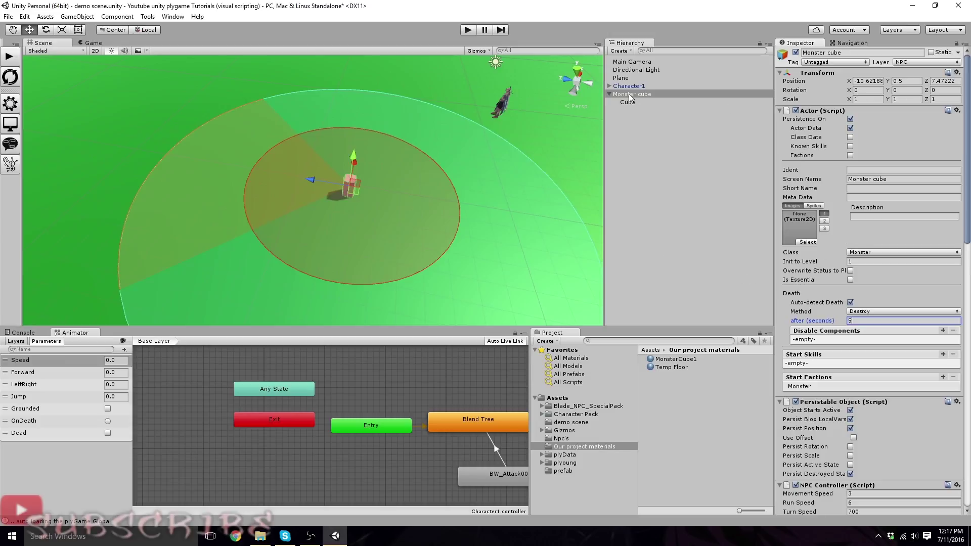
# Save the Monster cube from the scene as a new prefab in the Npc's project folder
pyautogui.moveTo(629, 97); pyautogui.dragTo(559, 438)
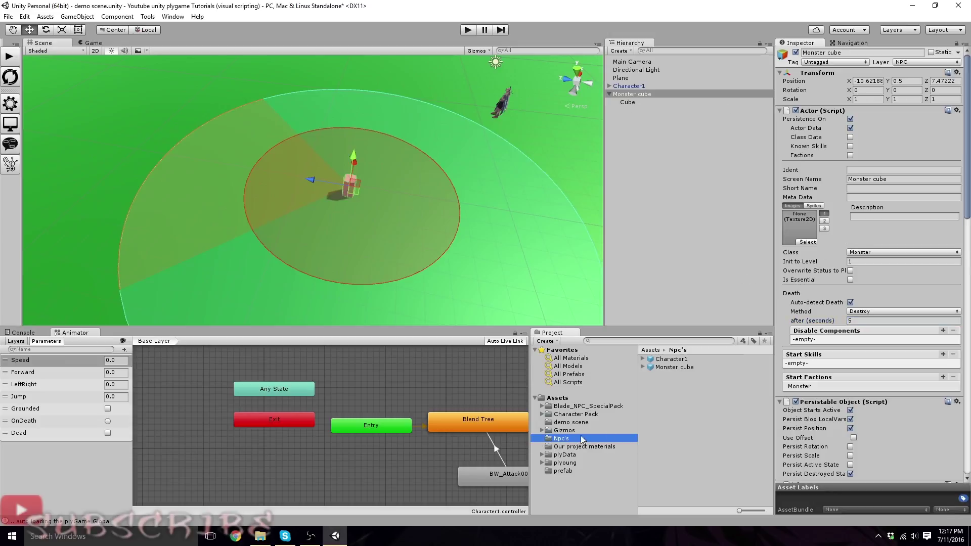
pyautogui.click(845, 53)
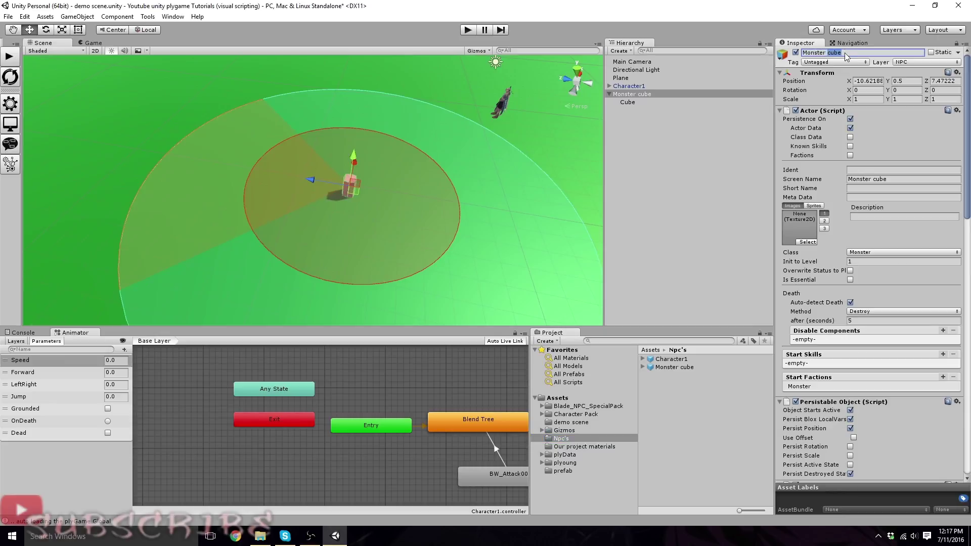
pyautogui.moveTo(626, 96); pyautogui.dragTo(559, 440)
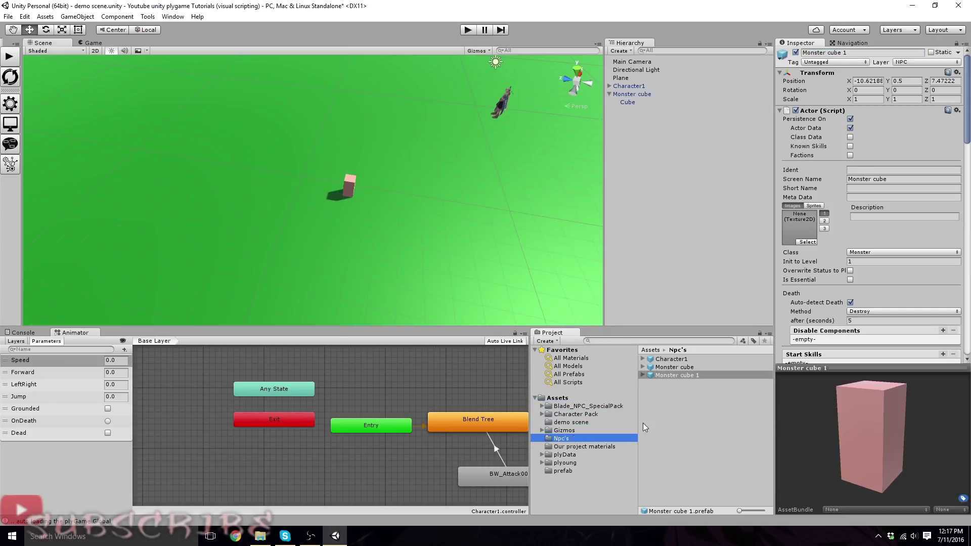
pyautogui.click(680, 375)
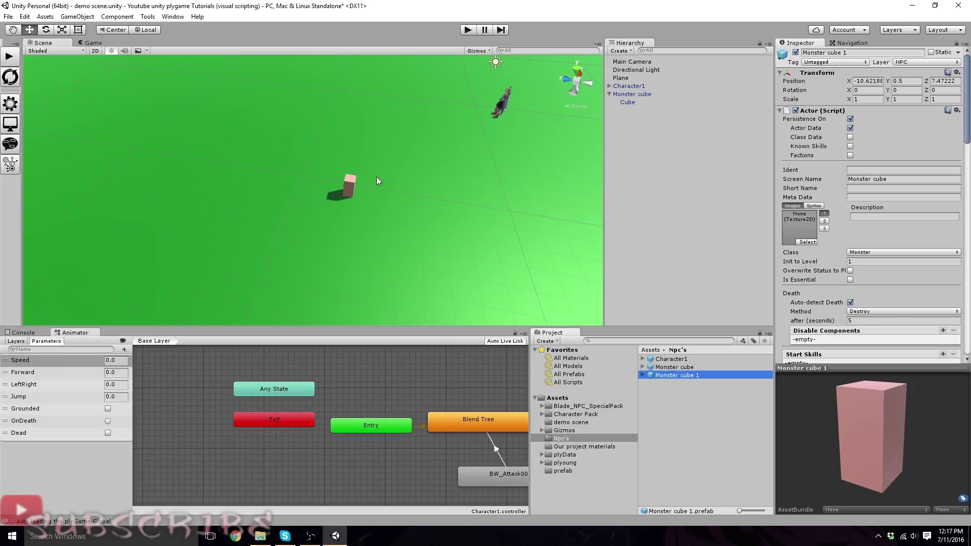
pyautogui.moveTo(376, 177); pyautogui.dragTo(418, 169, button='right')
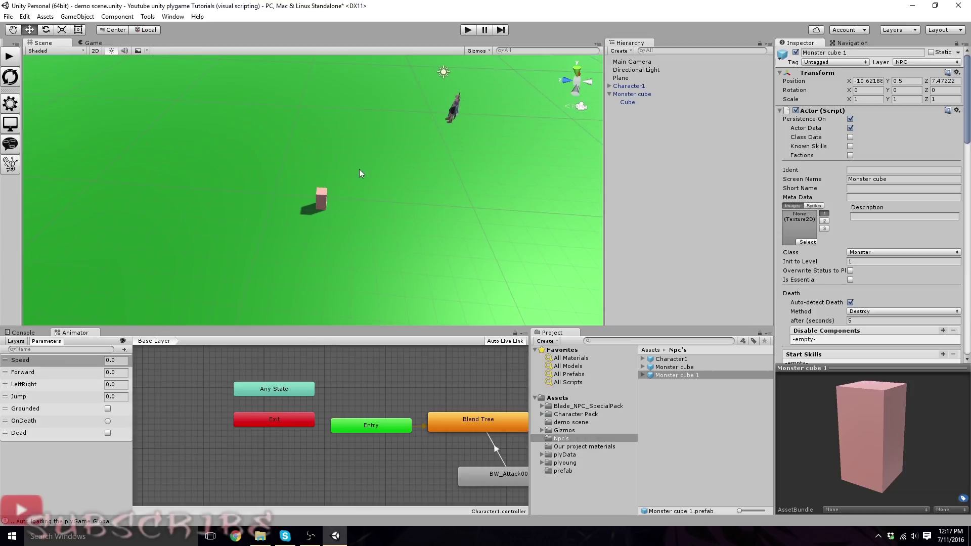
pyautogui.moveTo(359, 169); pyautogui.dragTo(368, 177, button='right')
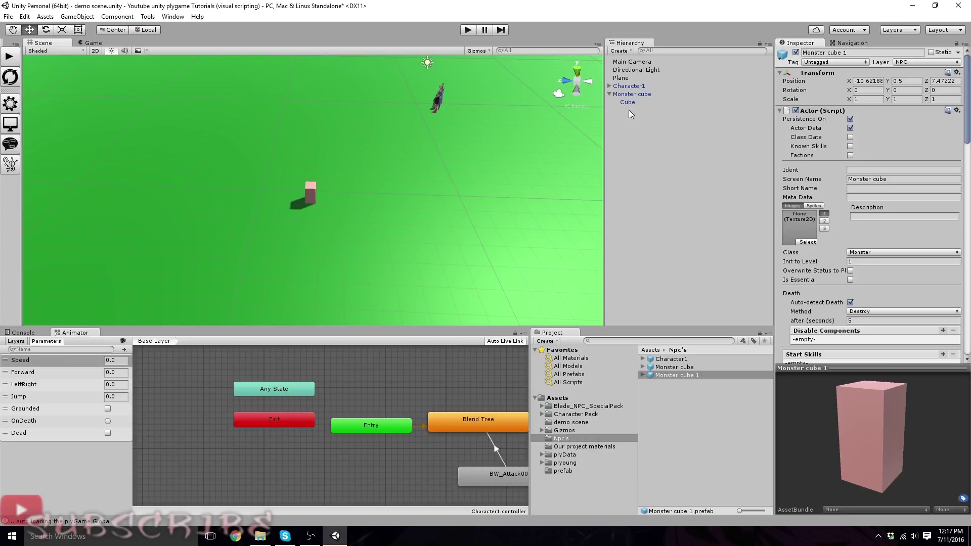
# Examine Character1's animator graph, checking the BW_Attack00 state and its transition to the Blend Tree
pyautogui.click(610, 95)
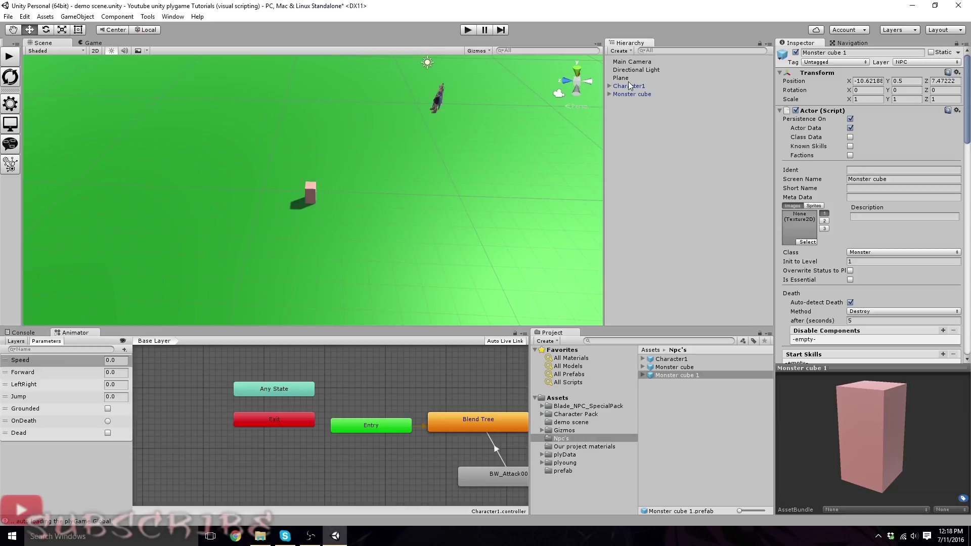
pyautogui.click(661, 86)
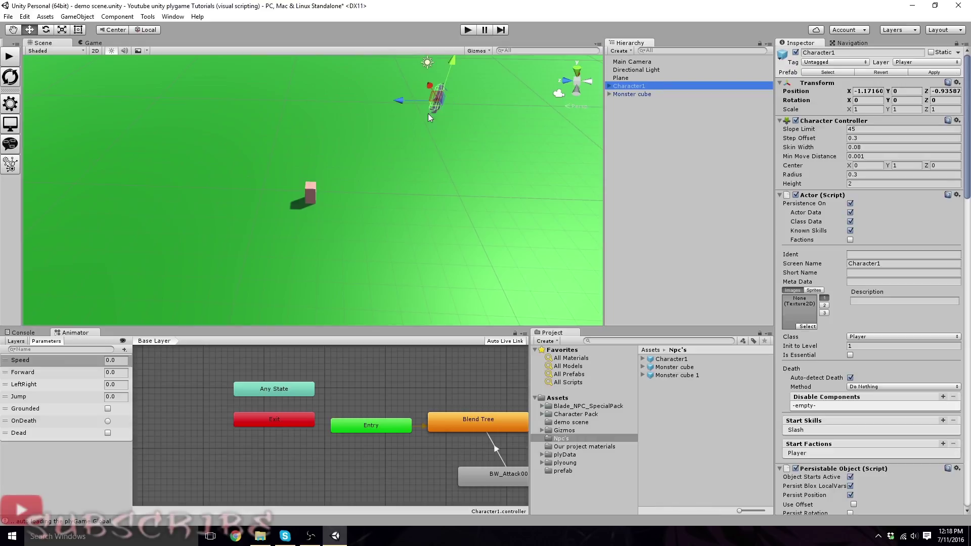
pyautogui.click(390, 395)
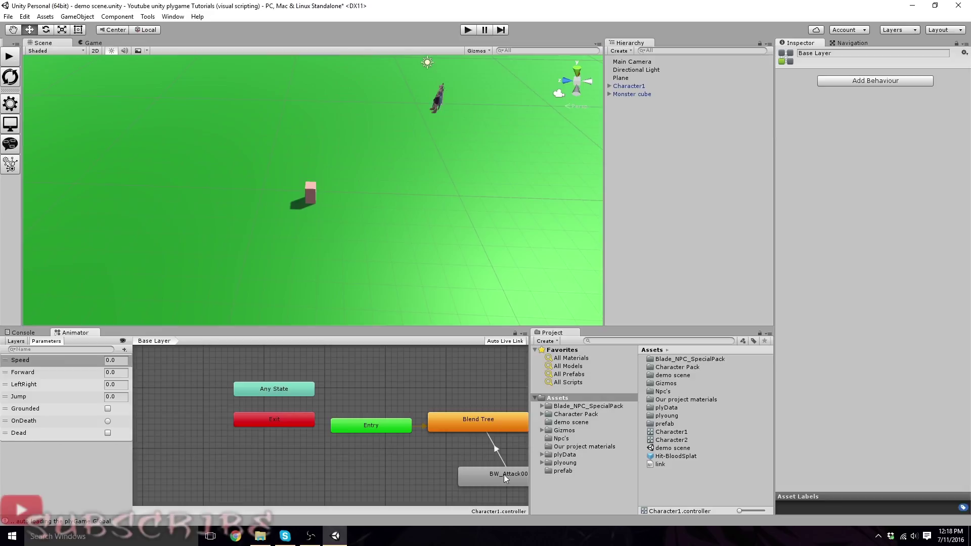
pyautogui.moveTo(403, 463); pyautogui.dragTo(298, 466, button='middle')
pyautogui.click(390, 470)
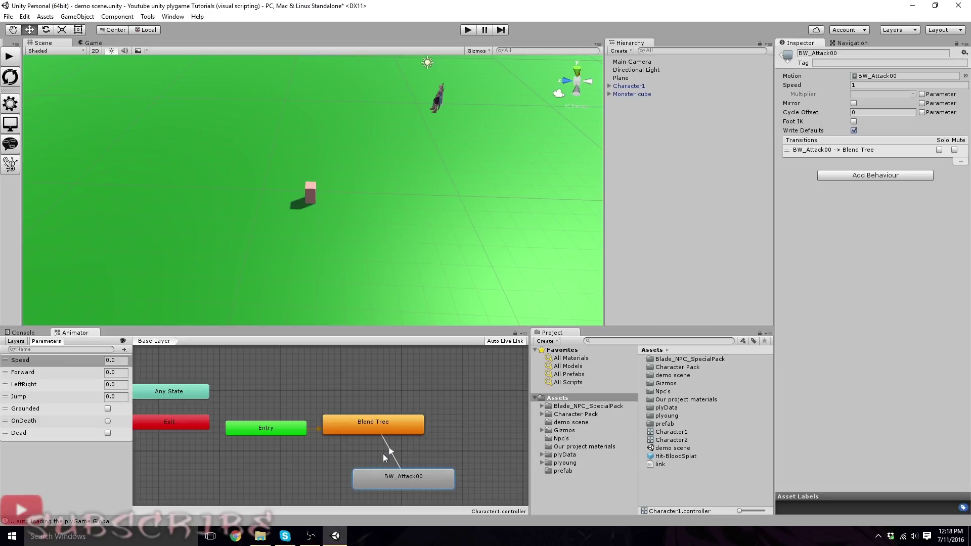
pyautogui.click(390, 451)
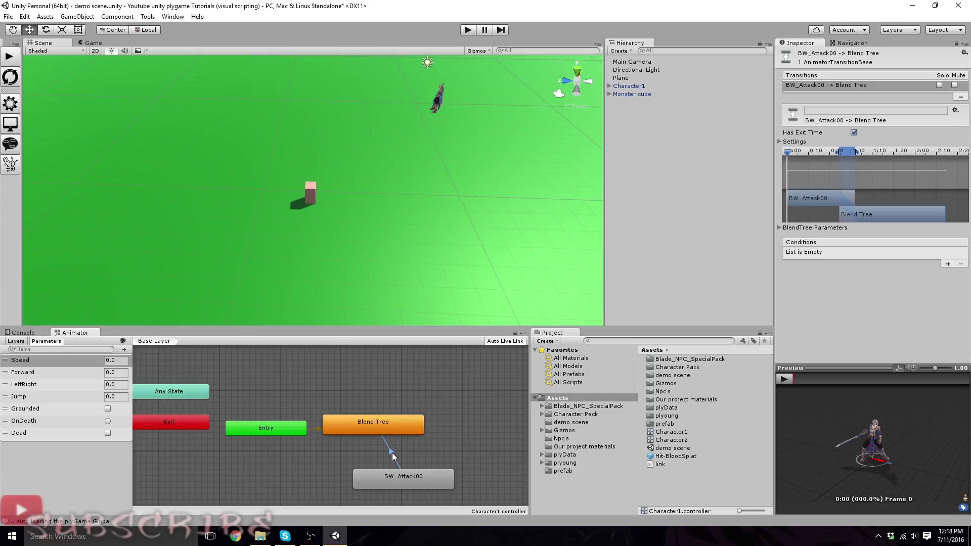
pyautogui.rightClick(396, 481)
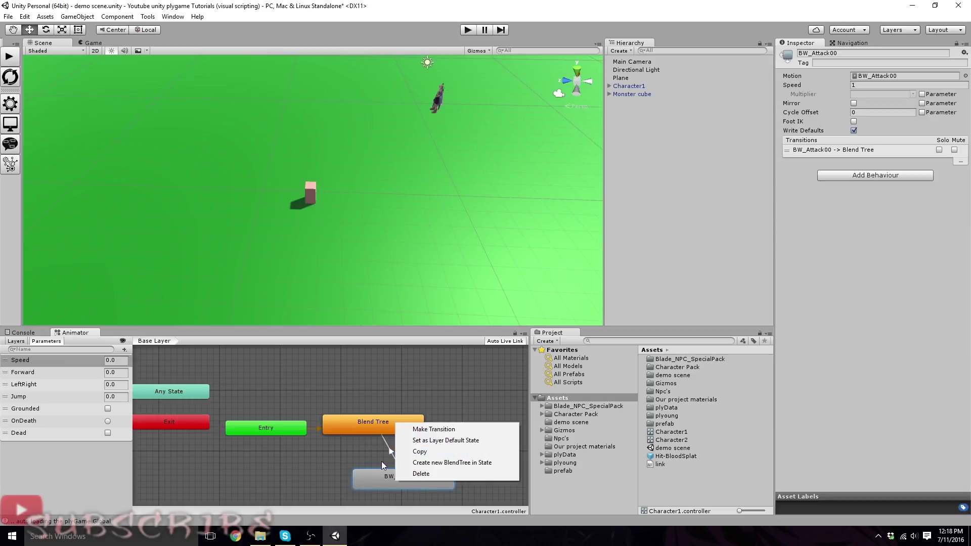
pyautogui.click(387, 449)
pyautogui.click(388, 449)
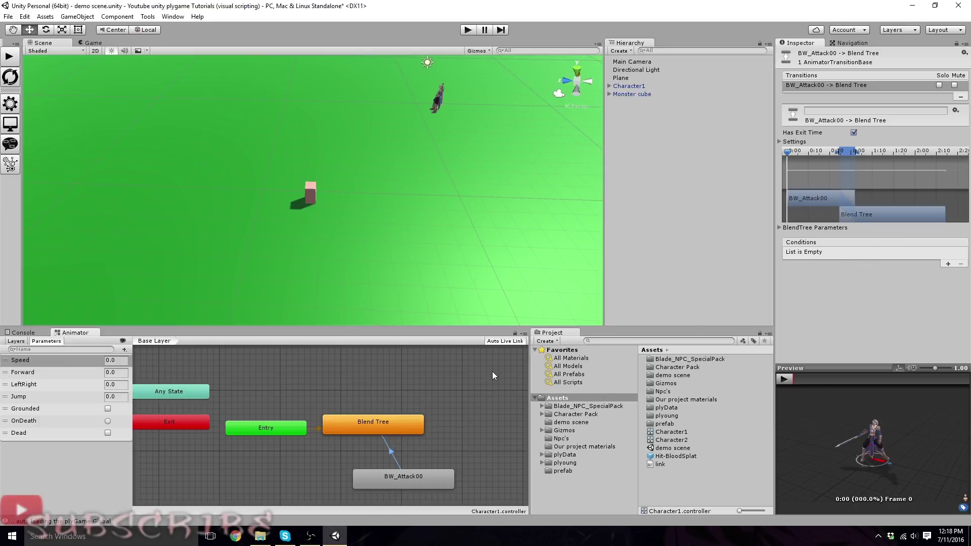
# Inspect the Animation component on Character1's Art child object
pyautogui.click(609, 86)
pyautogui.click(625, 94)
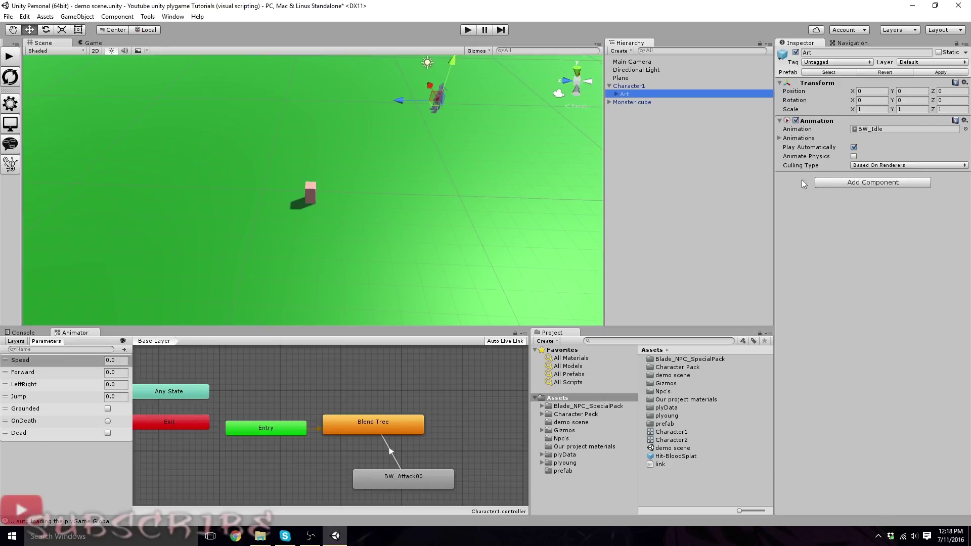
pyautogui.click(794, 206)
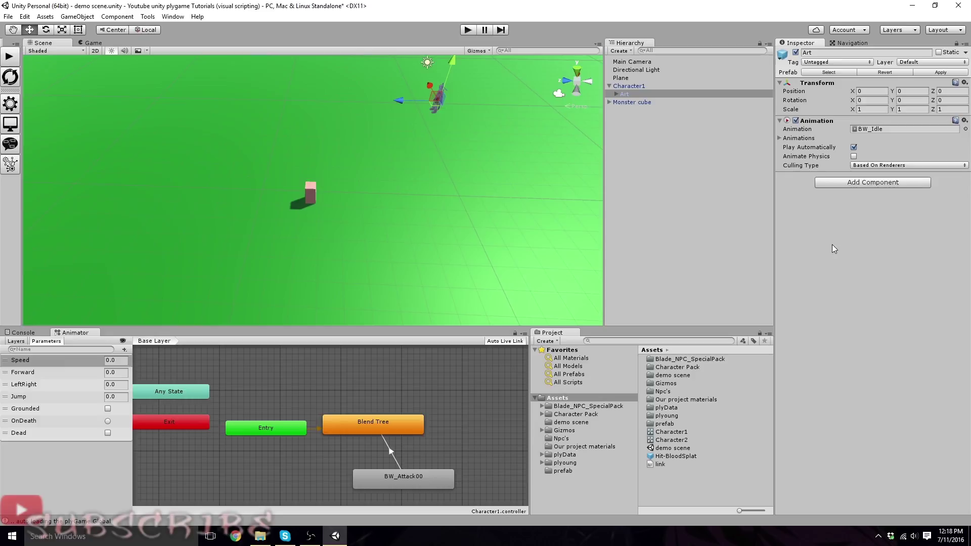
# Review Character1's components down to its Basic Mecanim Control parameters and Animator settings
pyautogui.click(632, 85)
pyautogui.scroll(-15, 858, 260)
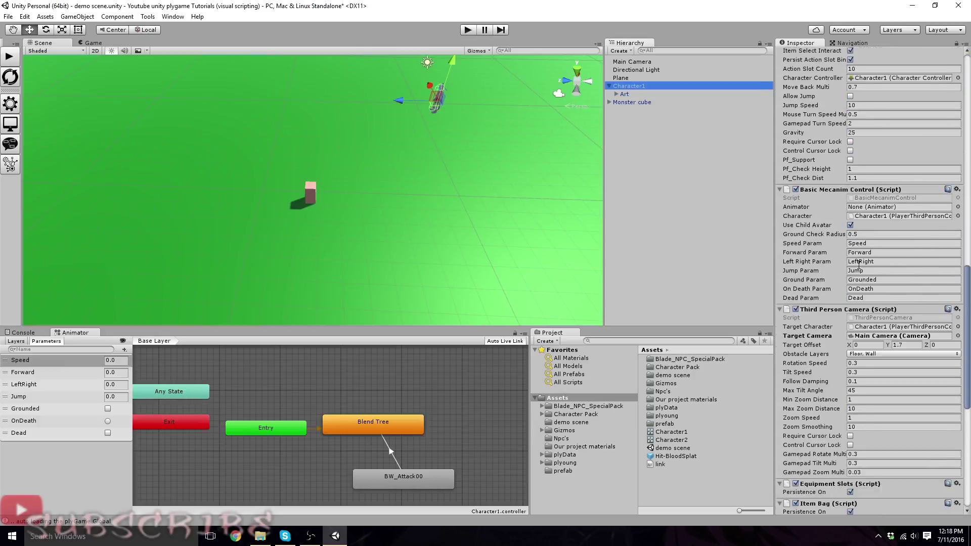
pyautogui.scroll(-10, 858, 264)
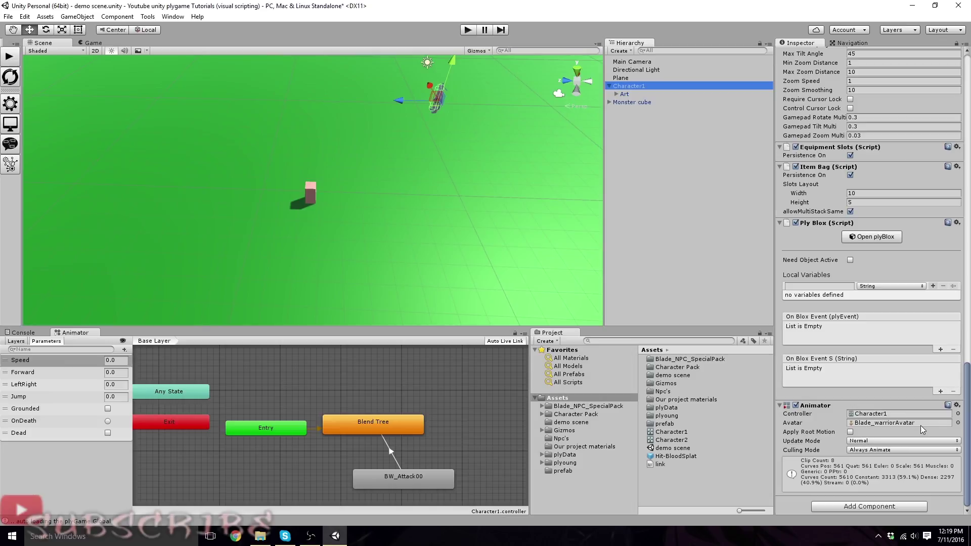
# Delete the Character2 animator controller from the project's Assets folder and save the scene
pyautogui.click(609, 86)
pyautogui.click(668, 441)
pyautogui.press('Delete')
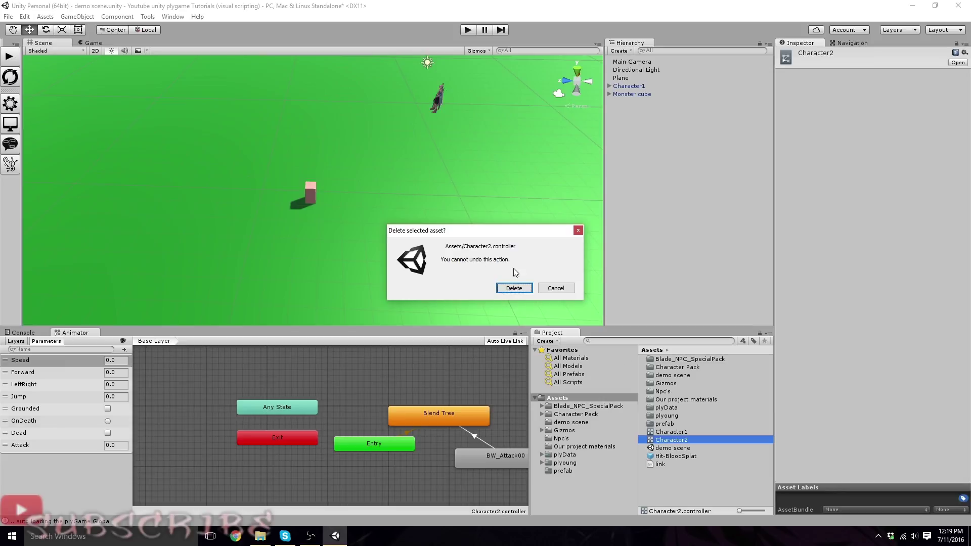
pyautogui.click(513, 288)
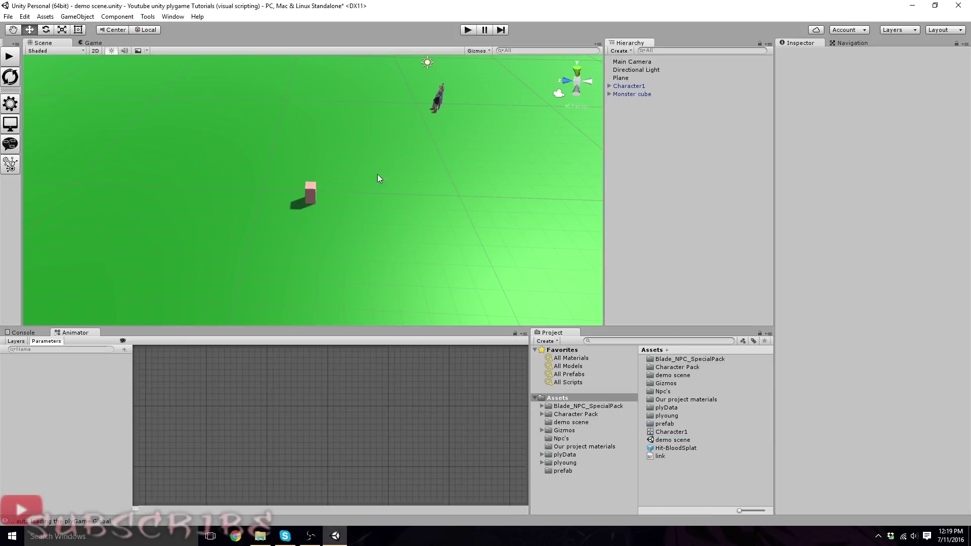
pyautogui.hotkey('ctrl', 's')
pyautogui.moveTo(378, 195); pyautogui.dragTo(396, 181, button='right')
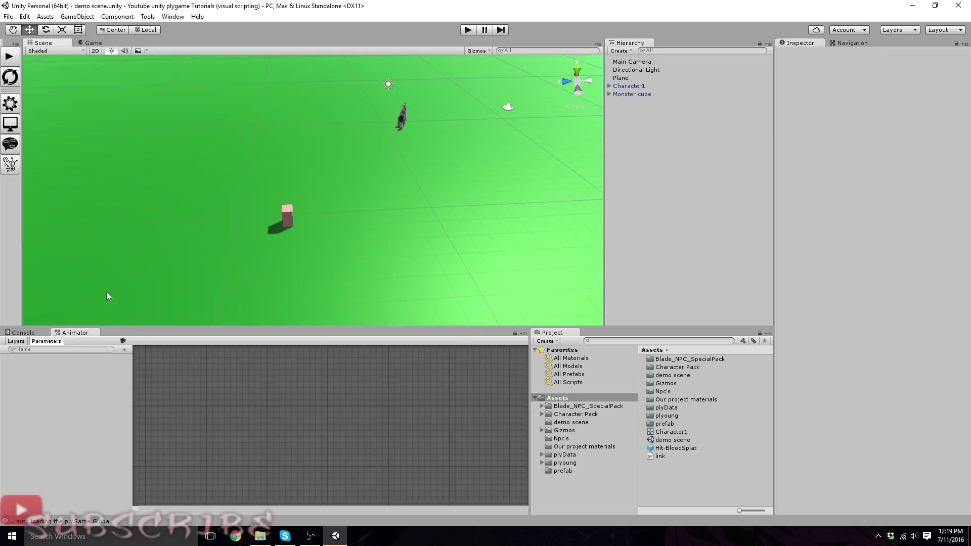
# Show the console, run the game, walk Character1 up to the Monster cube and try attacking it
pyautogui.click(29, 333)
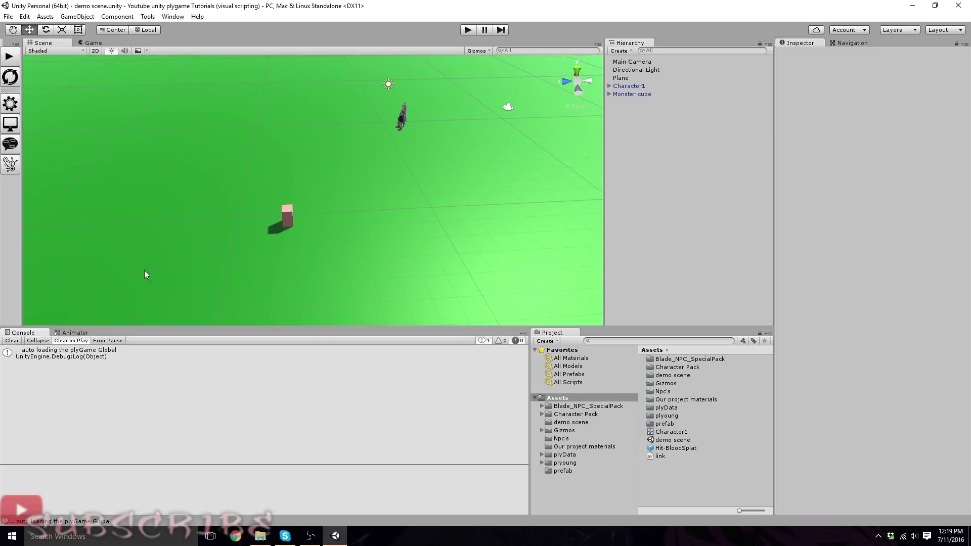
pyautogui.click(467, 30)
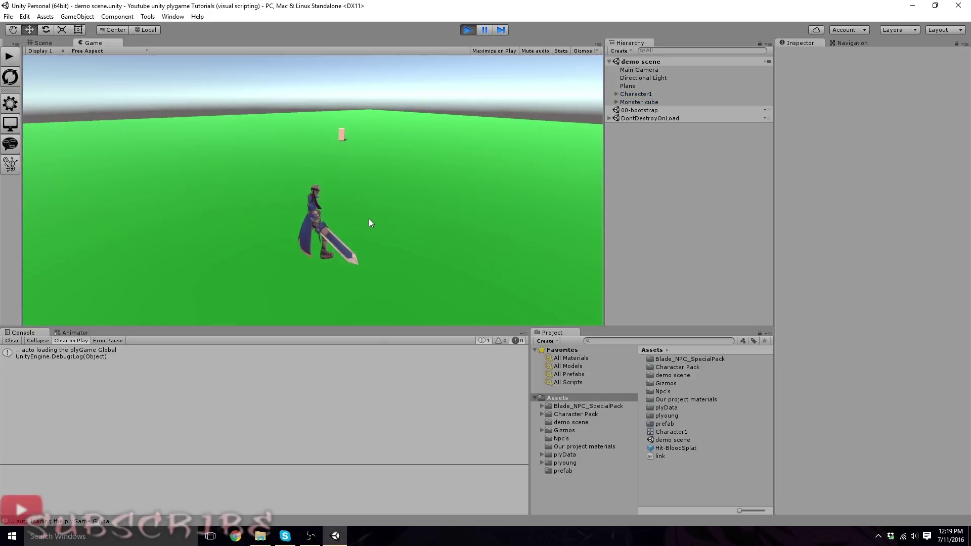
pyautogui.moveTo(368, 220)
pyautogui.mouseDown(button='right')
pyautogui.moveTo(372, 232)
pyautogui.moveTo(362, 223)
pyautogui.mouseUp(button='right')
pyautogui.press('w')
pyautogui.press('w')
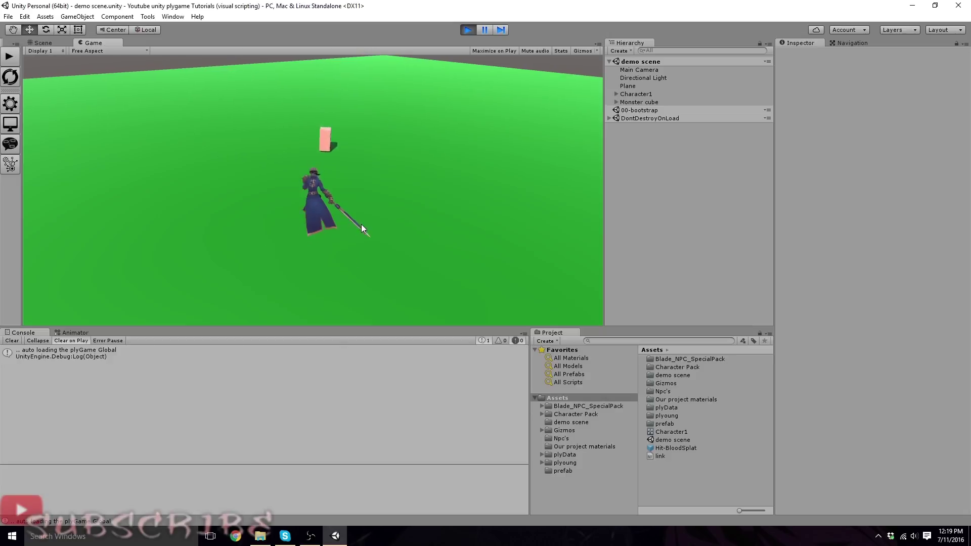
pyautogui.press('w')
pyautogui.moveTo(362, 229); pyautogui.dragTo(348, 244, button='right')
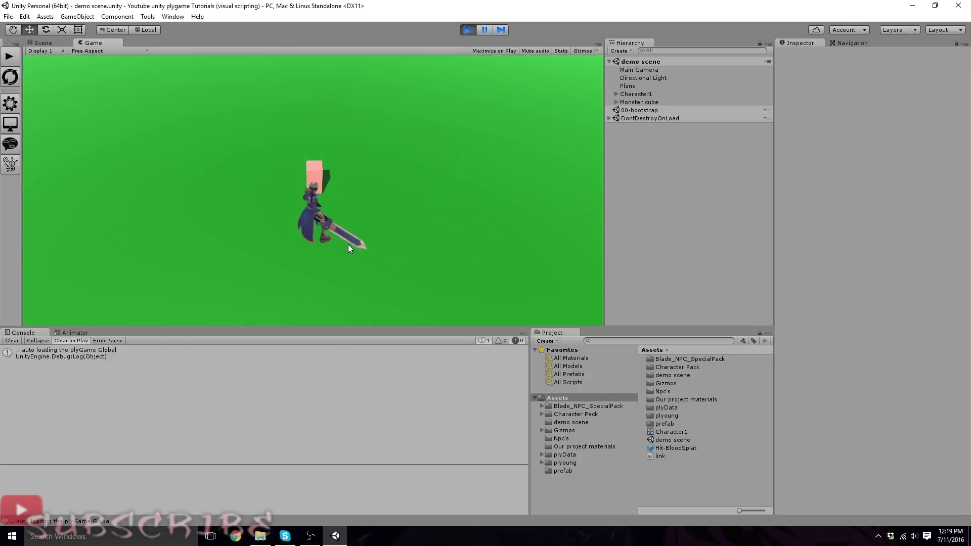
pyautogui.press('w')
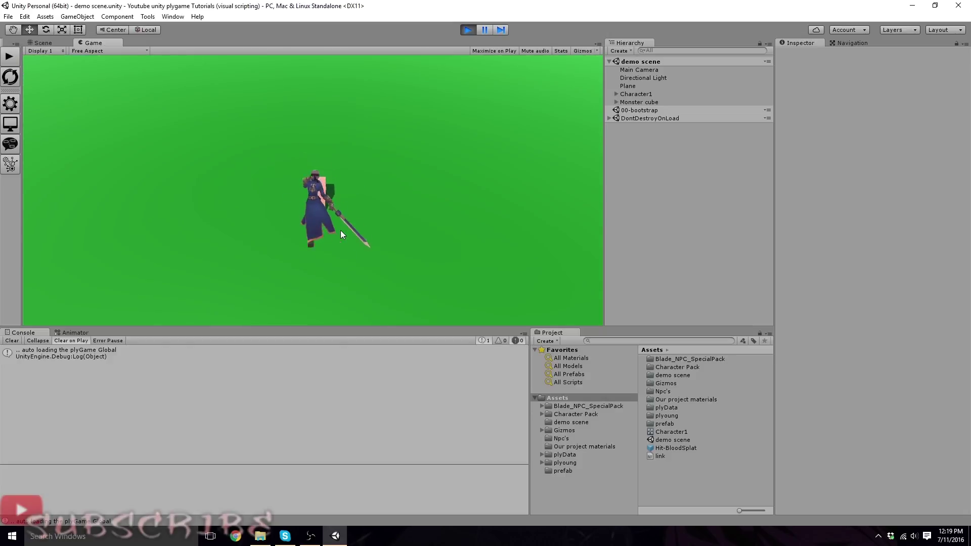
pyautogui.moveTo(374, 187); pyautogui.dragTo(353, 221, button='right')
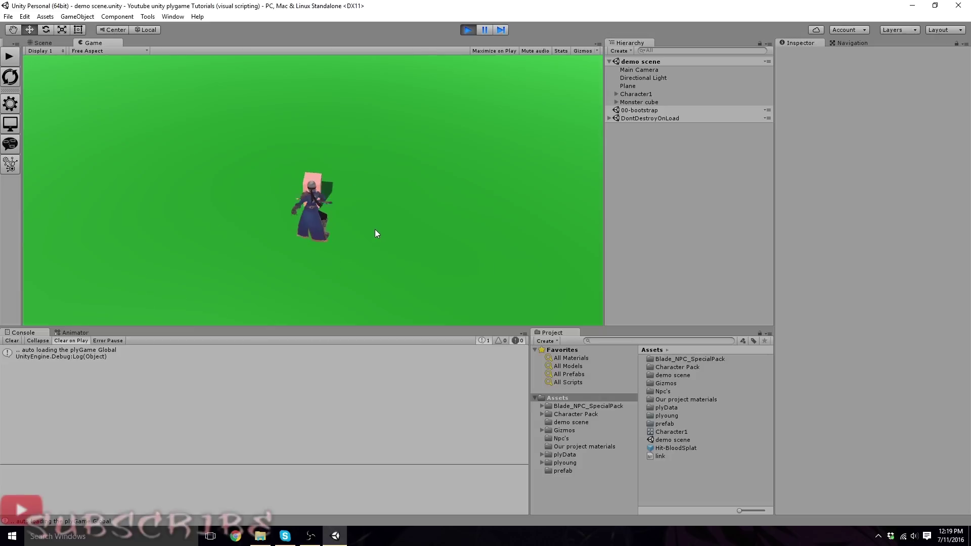
pyautogui.click(374, 226)
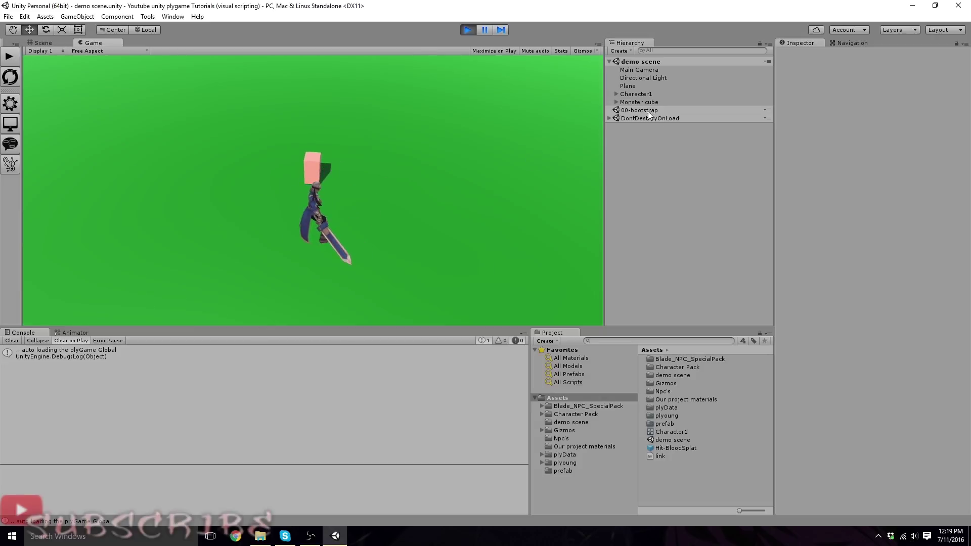
# Check the Monster cube's Actor debug info during play, and stop the game
pyautogui.click(638, 102)
pyautogui.click(870, 301)
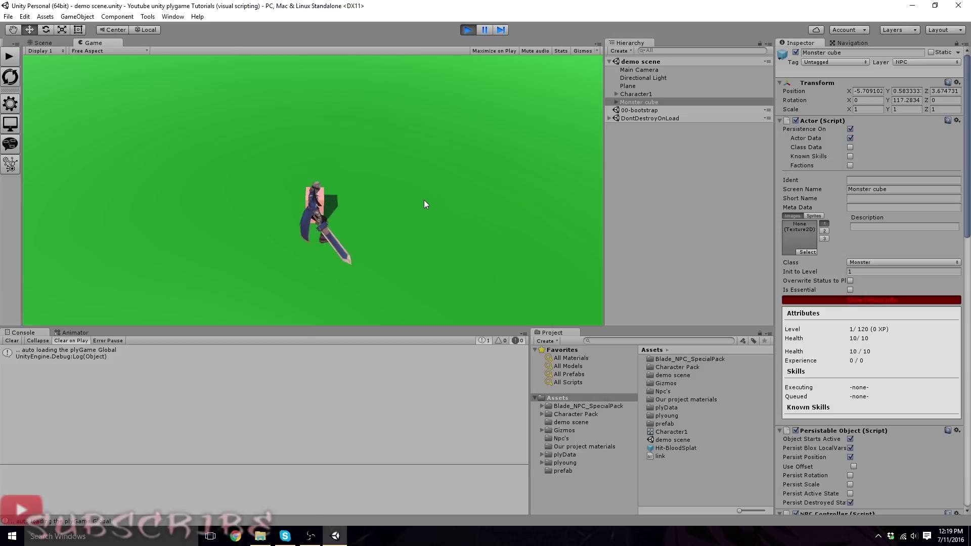
pyautogui.click(468, 29)
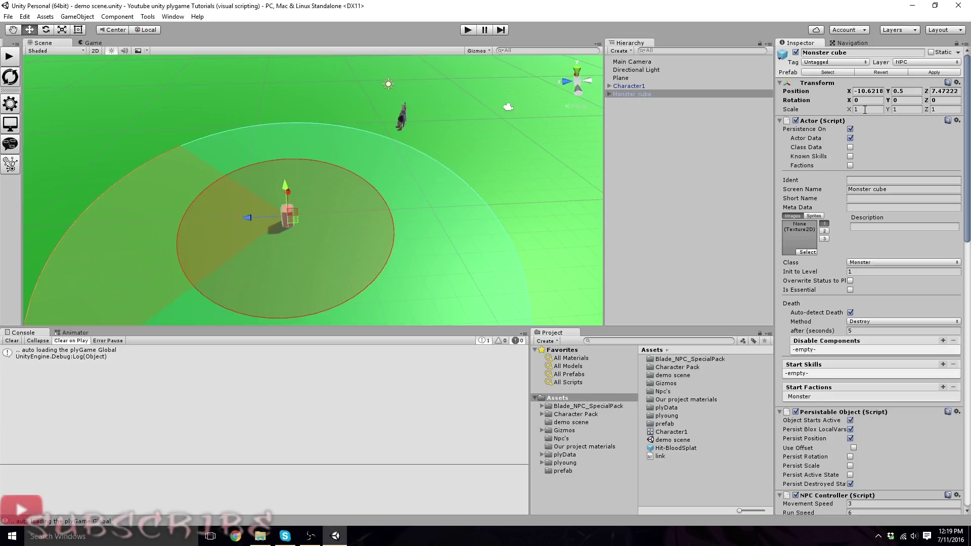
# Set the Monster cube's Y scale to 1.5
pyautogui.click(904, 110)
pyautogui.write('.5')
pyautogui.scroll(10, 386, 260)
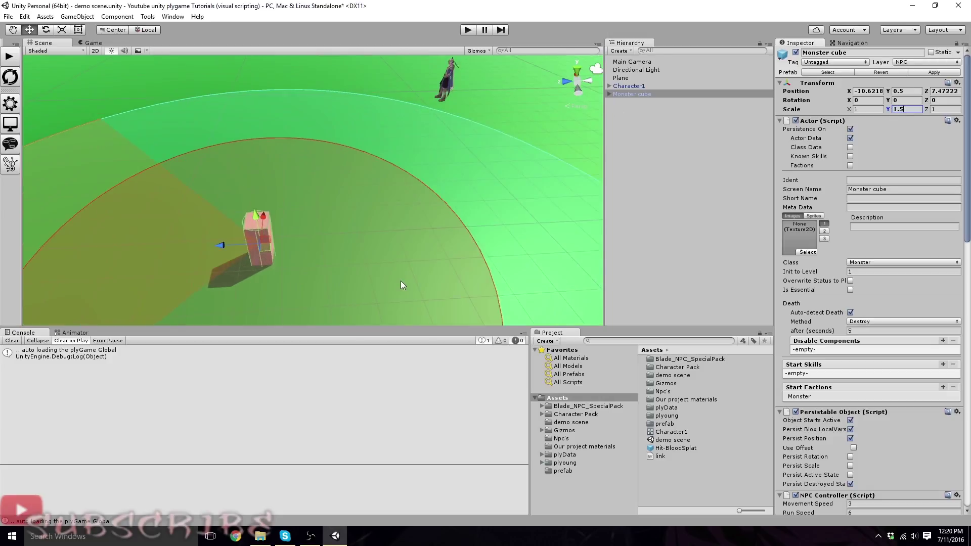
# Raise the Monster cube to a Y position of about 0.769 so its base sits on the plane
pyautogui.scroll(-10, 402, 283)
pyautogui.moveTo(355, 215); pyautogui.dragTo(314, 195, button='right')
pyautogui.moveTo(279, 133); pyautogui.dragTo(275, 122)
pyautogui.moveTo(324, 141); pyautogui.dragTo(338, 196, button='right')
pyautogui.scroll(5, 295, 202)
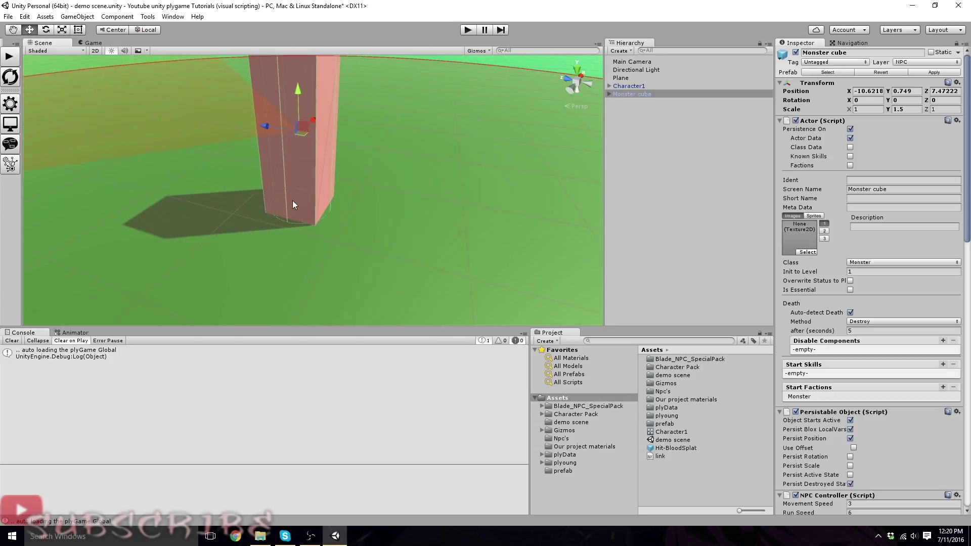
pyautogui.moveTo(295, 203); pyautogui.dragTo(344, 268, button='middle')
pyautogui.moveTo(357, 132); pyautogui.dragTo(361, 133)
pyautogui.moveTo(360, 134); pyautogui.dragTo(657, 193, button='right')
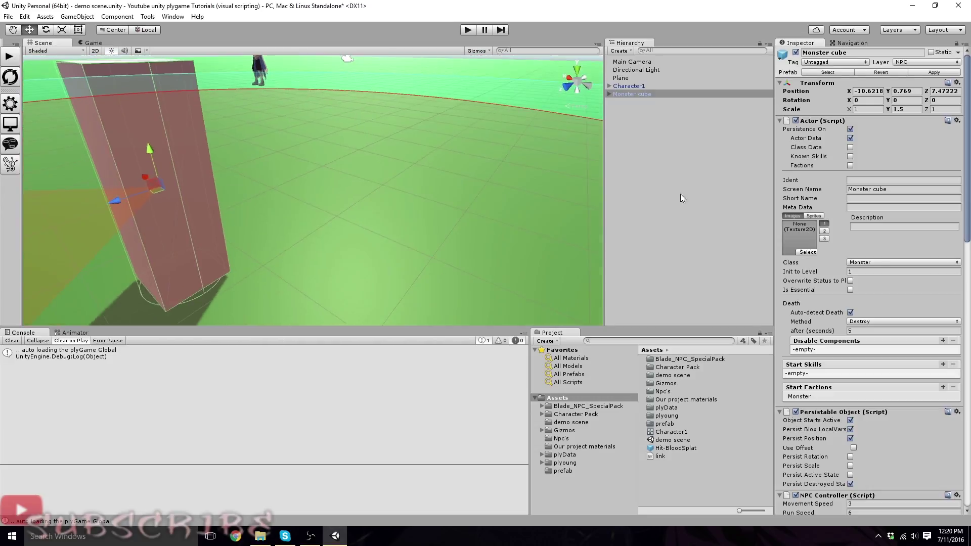
# Apply the Monster cube's new height scale to its prefab
pyautogui.click(924, 71)
pyautogui.moveTo(408, 182); pyautogui.dragTo(369, 219, button='right')
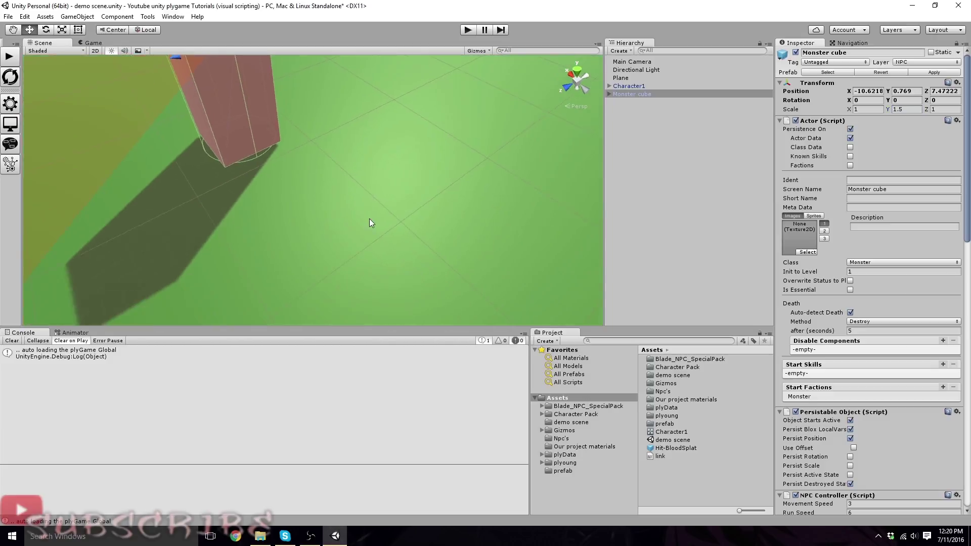
pyautogui.scroll(-5, 371, 218)
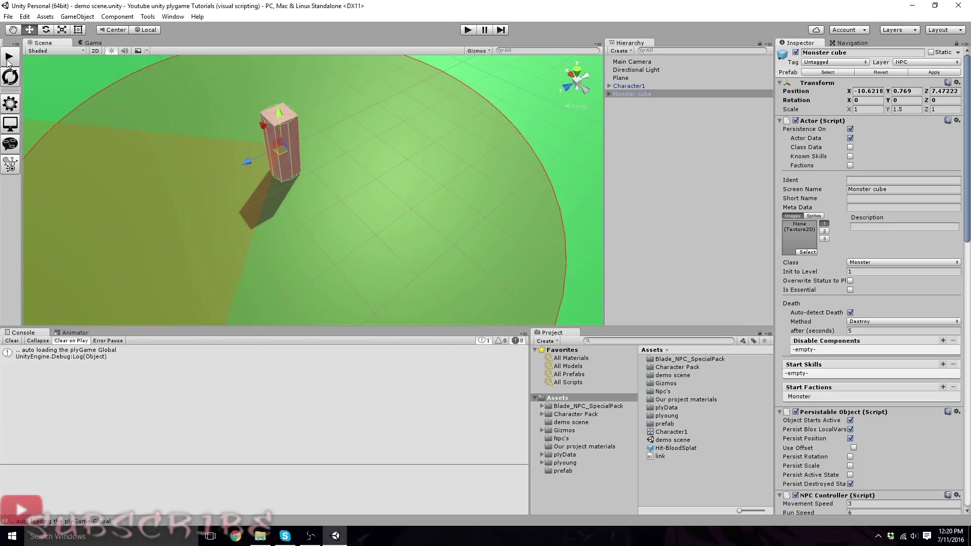
# Playtest attacking the taller Monster cube, check its health in the Actor debug info, and stop the game
pyautogui.click(468, 30)
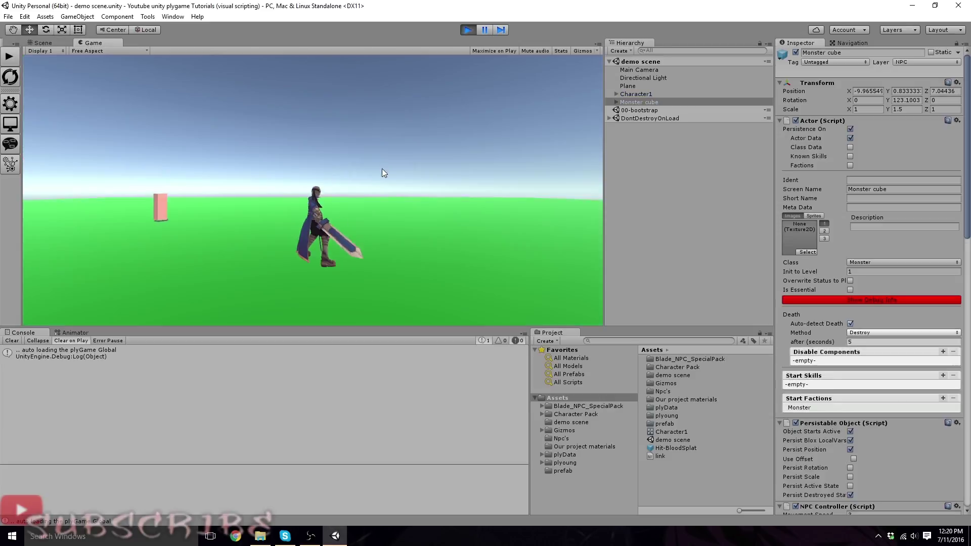
pyautogui.moveTo(339, 228); pyautogui.dragTo(349, 239, button='right')
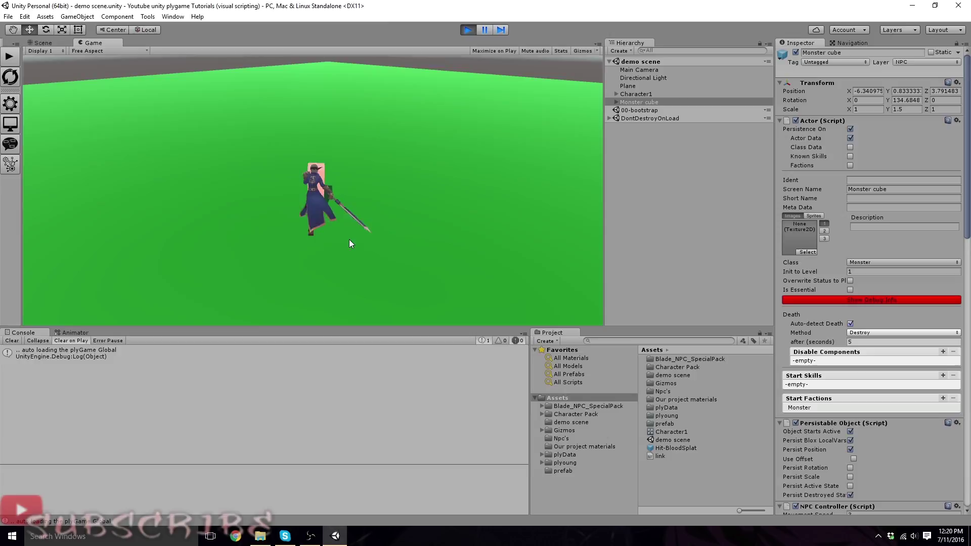
pyautogui.moveTo(349, 239); pyautogui.dragTo(347, 281, button='right')
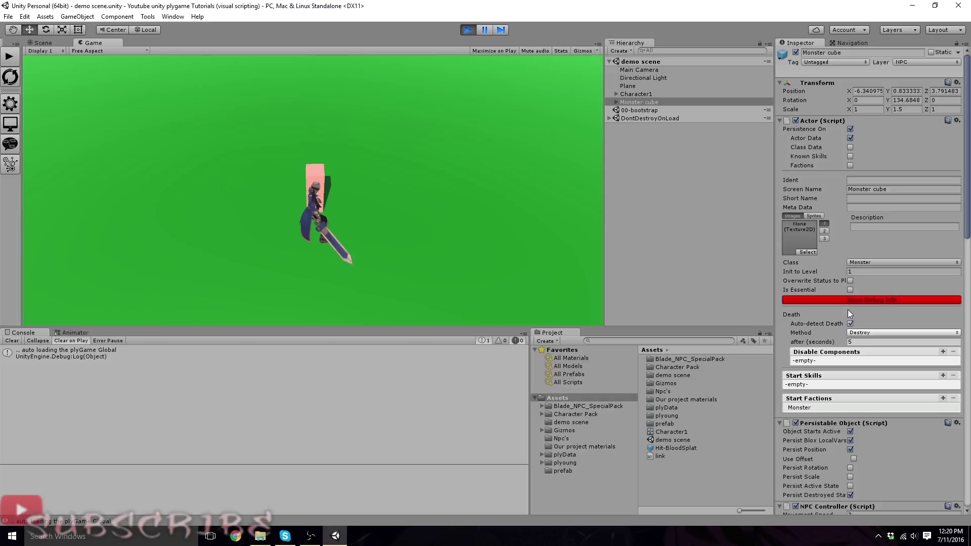
pyautogui.click(839, 300)
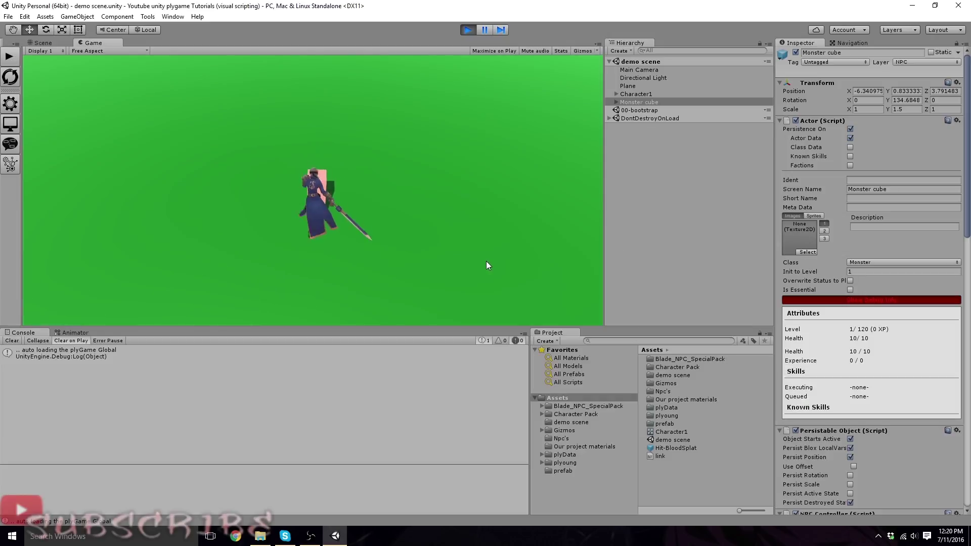
pyautogui.click(468, 30)
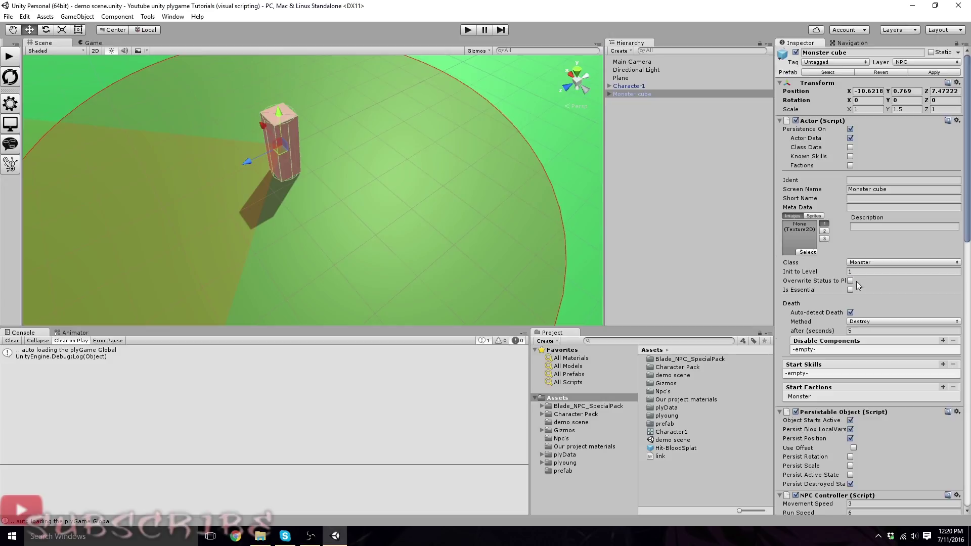
# Add a Capsule Collider component to the Monster cube and set its radius to 0.3
pyautogui.scroll(-20, 857, 281)
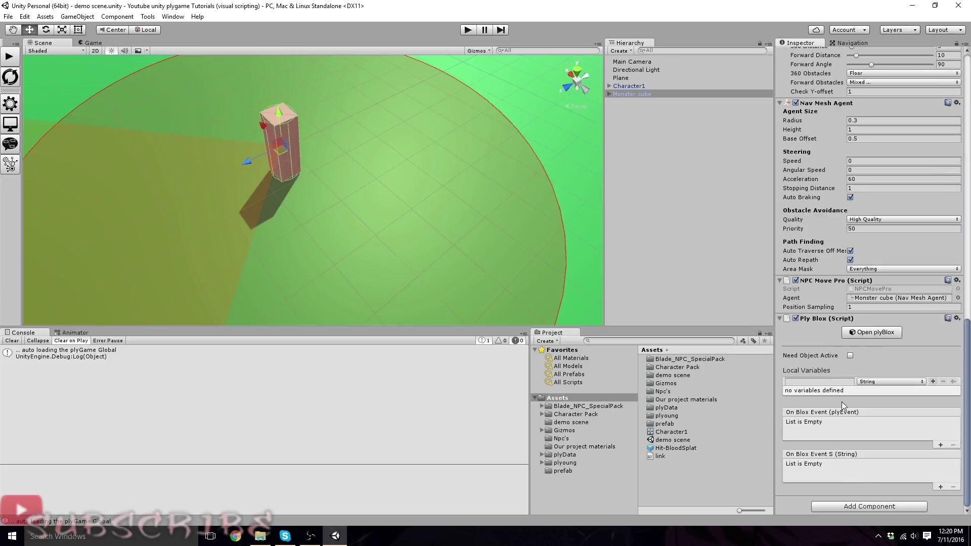
pyautogui.click(863, 506)
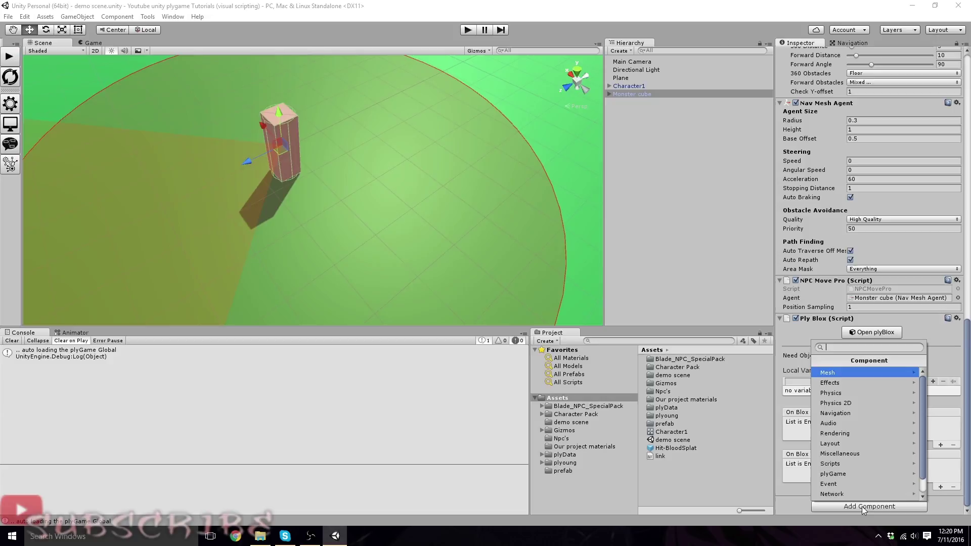
pyautogui.write('capsu')
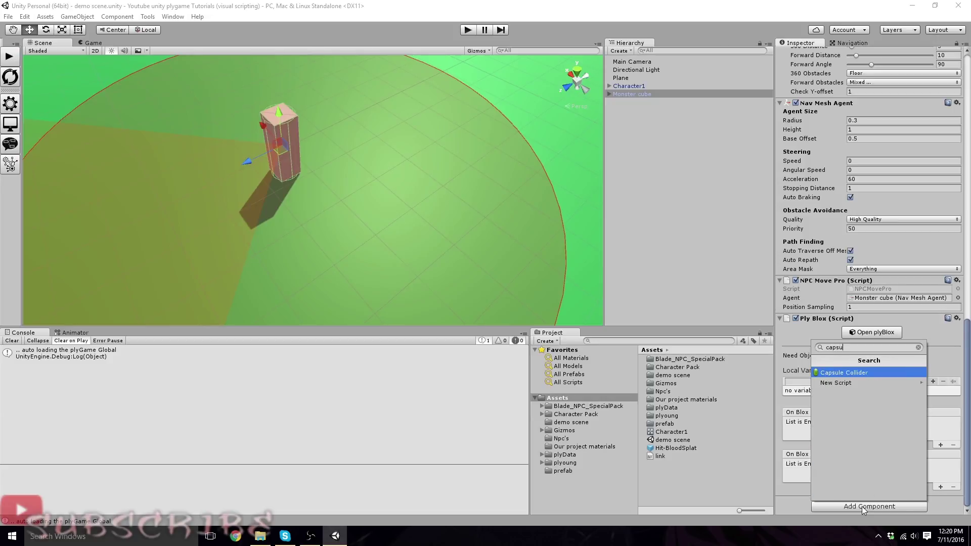
pyautogui.press('Return')
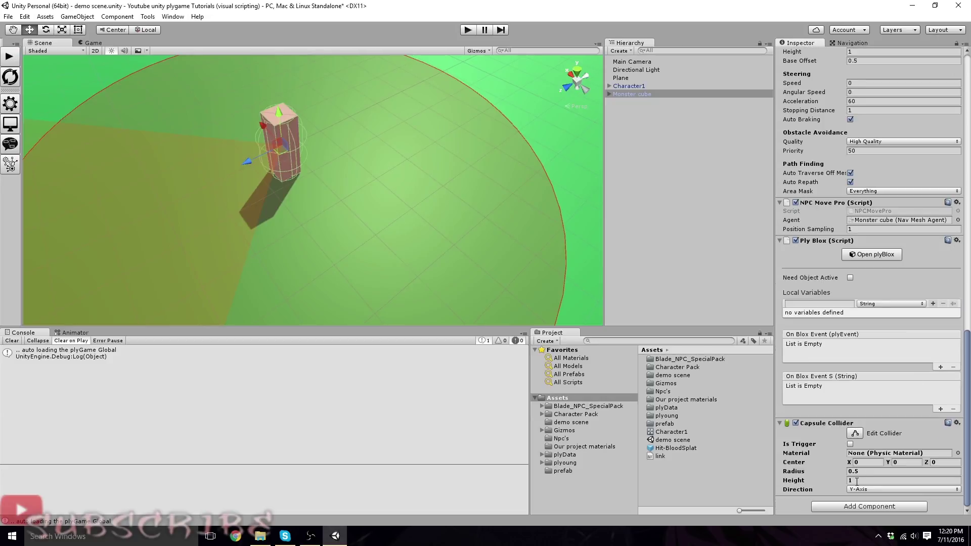
pyautogui.click(857, 472)
pyautogui.press('BackSpace')
pyautogui.write('3')
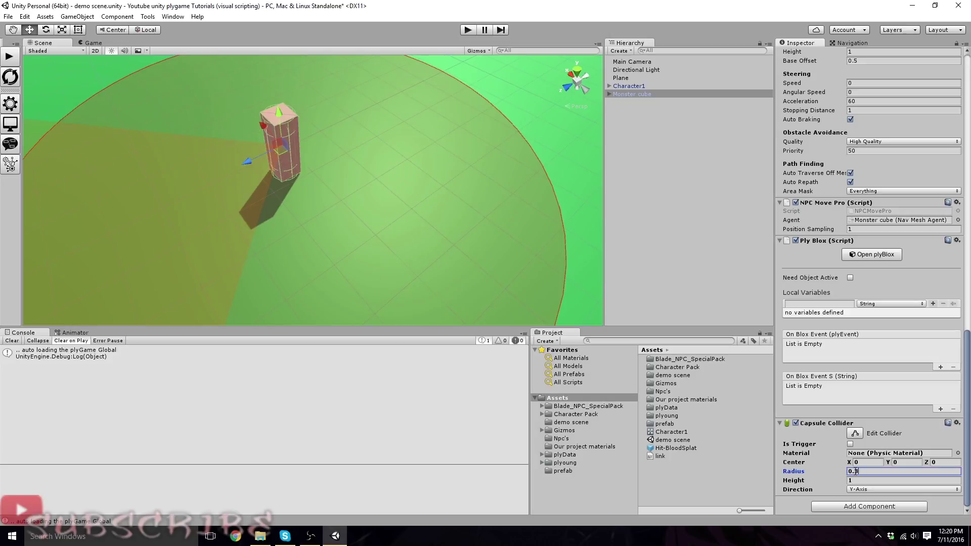
# Check the capsule collider's fit around the Monster cube and apply the collider to its prefab
pyautogui.moveTo(428, 243); pyautogui.dragTo(412, 248, button='right')
pyautogui.scroll(8, 417, 258)
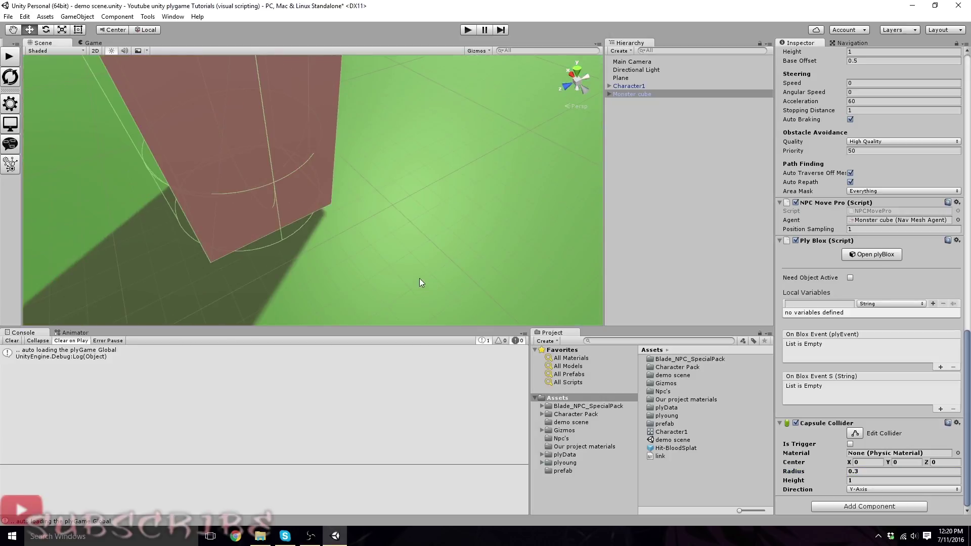
pyautogui.keyDown('alt'); pyautogui.moveTo(420, 278); pyautogui.dragTo(365, 191); pyautogui.keyUp('alt')
pyautogui.scroll(-3, 366, 203)
pyautogui.moveTo(361, 259)
pyautogui.mouseDown(button='right')
pyautogui.moveTo(355, 241)
pyautogui.moveTo(357, 273)
pyautogui.mouseUp(button='right')
pyautogui.scroll(-6, 364, 262)
pyautogui.scroll(15, 958, 122)
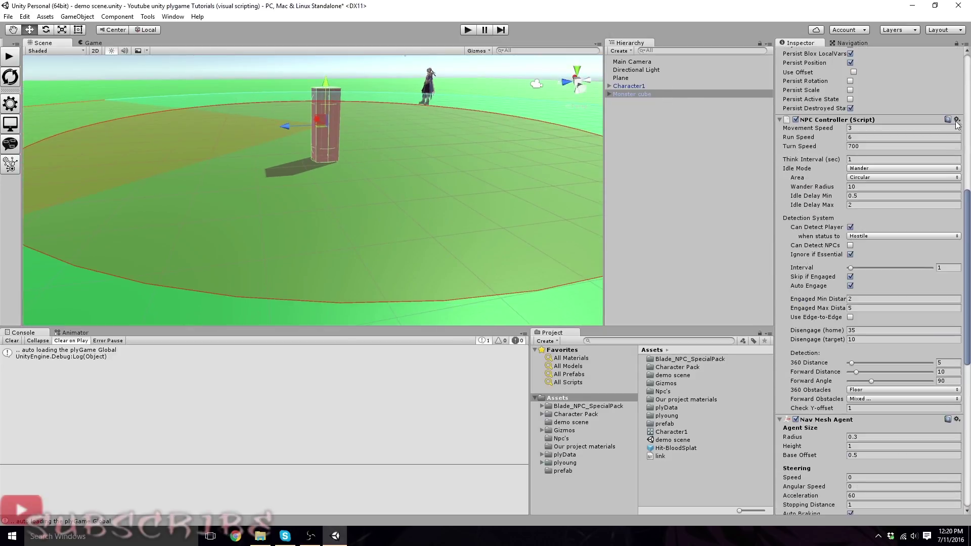
pyautogui.click(930, 73)
# Run the game again and attack the Monster cube with Character1 to test the new collider
pyautogui.moveTo(392, 152); pyautogui.dragTo(402, 186, button='right')
pyautogui.scroll(-5, 405, 187)
pyautogui.scroll(4, 403, 190)
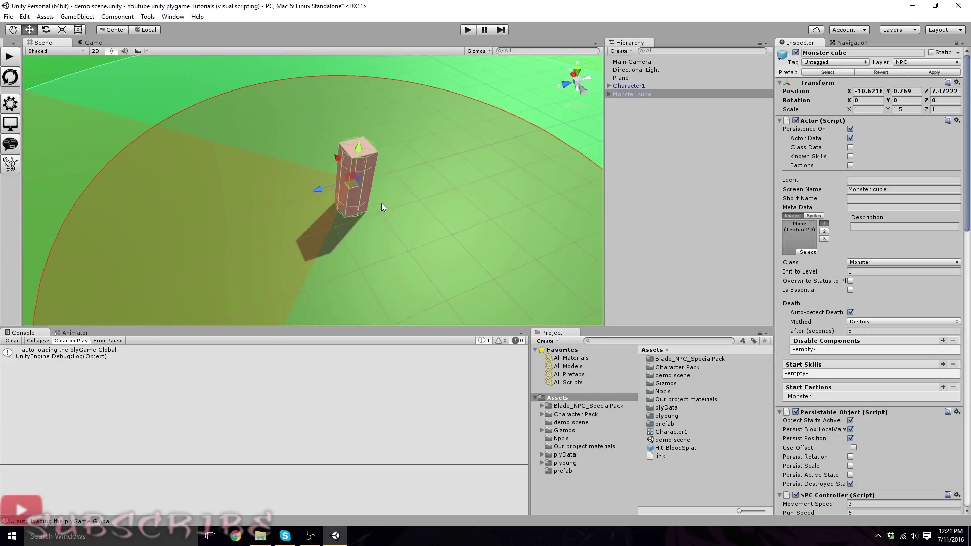
pyautogui.scroll(-4, 382, 205)
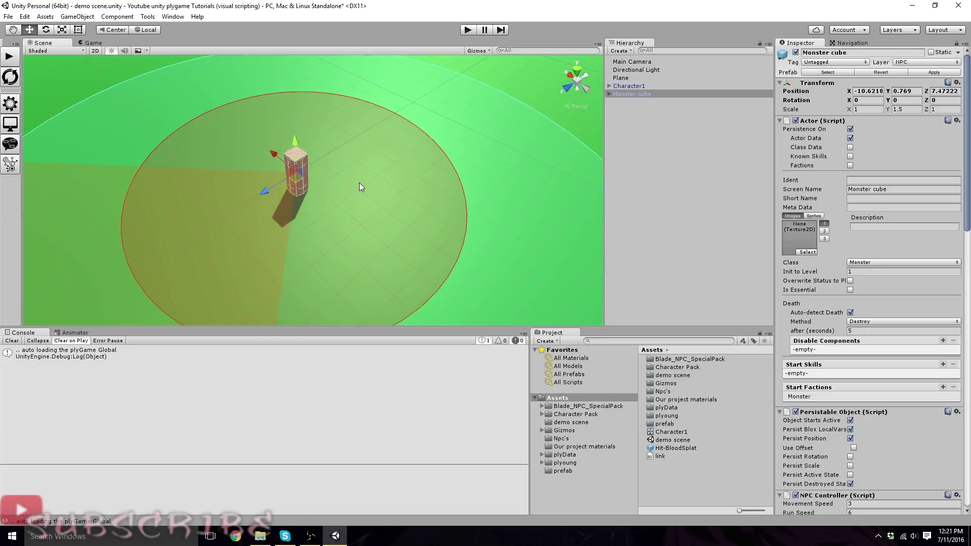
pyautogui.click(465, 31)
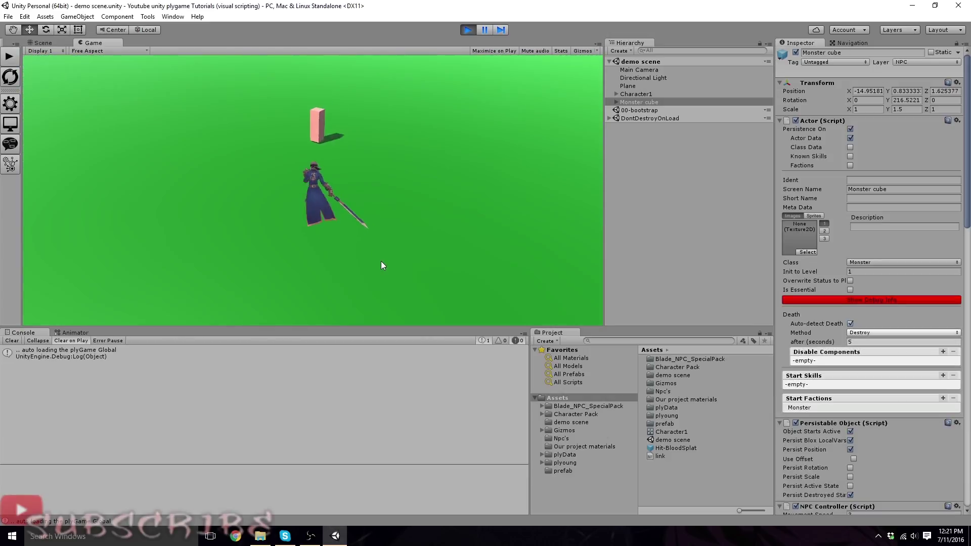
pyautogui.click(384, 267)
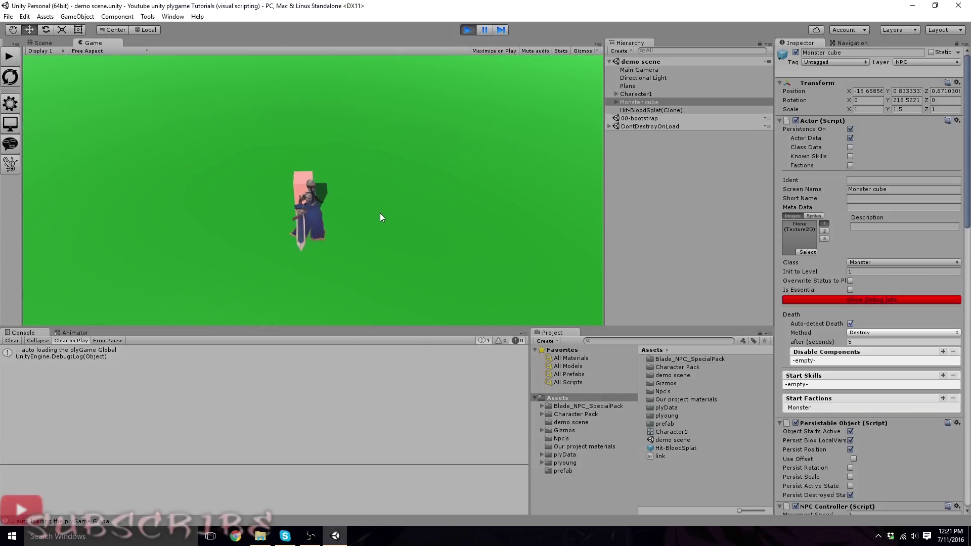
# Show the Monster cube's Actor debug info during the running attack test
pyautogui.click(846, 301)
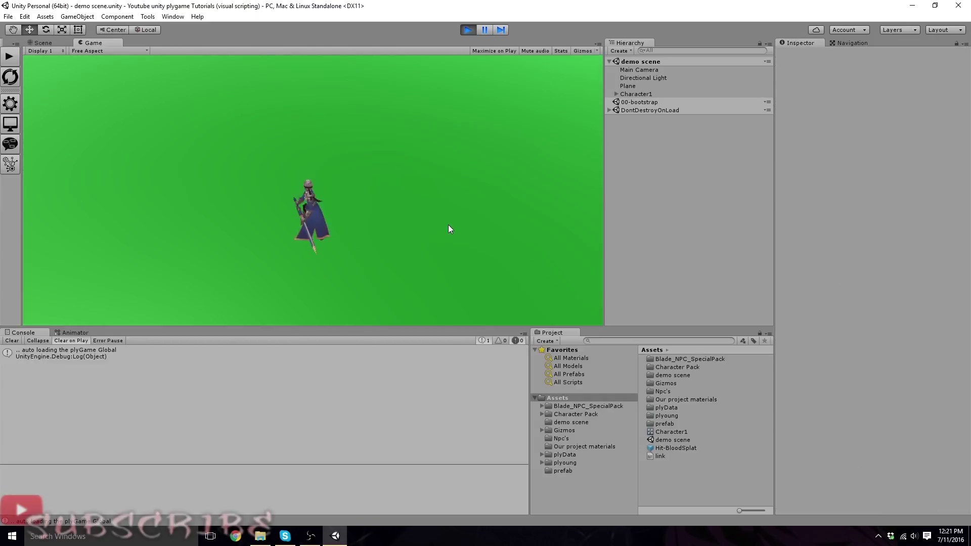
pyautogui.moveTo(439, 218); pyautogui.dragTo(373, 190, button='right')
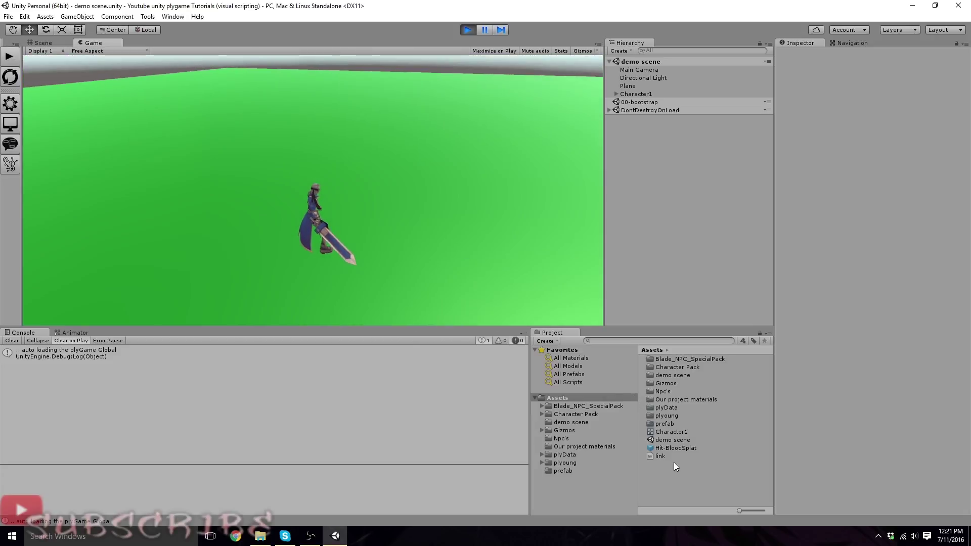
# Try to add the Monster cube 1 prefab from the Npc's folder to the running game, and stop the game
pyautogui.click(561, 438)
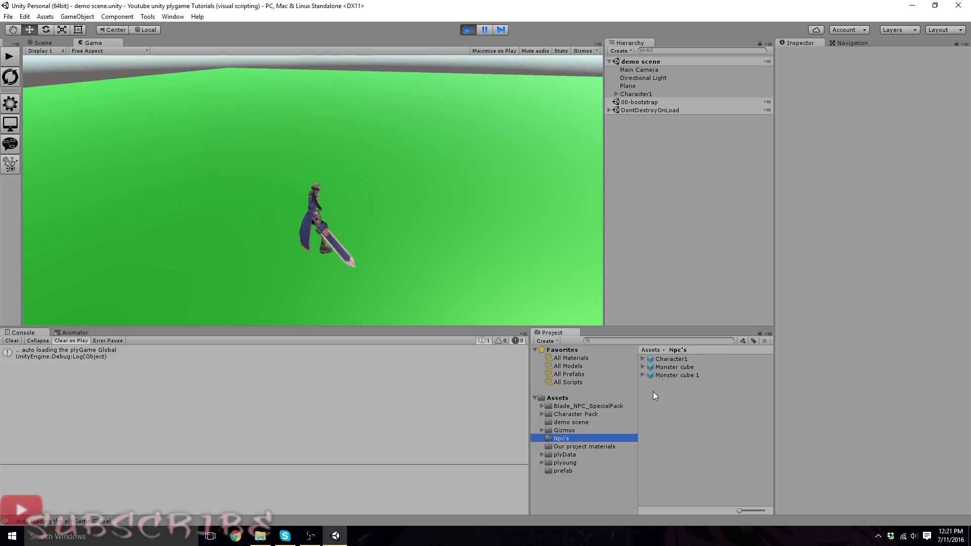
pyautogui.moveTo(667, 375); pyautogui.dragTo(553, 243)
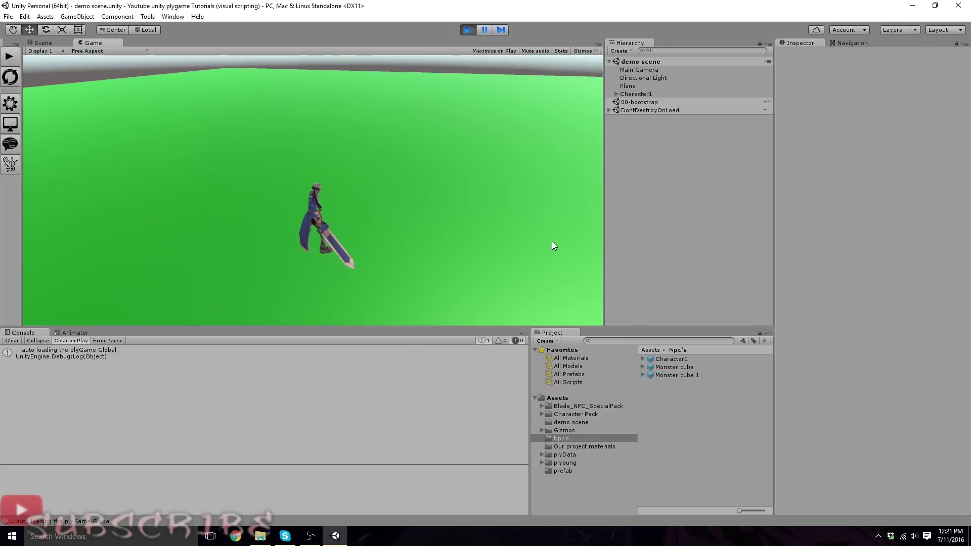
pyautogui.moveTo(671, 374); pyautogui.dragTo(664, 238)
pyautogui.moveTo(472, 216); pyautogui.dragTo(451, 235, button='right')
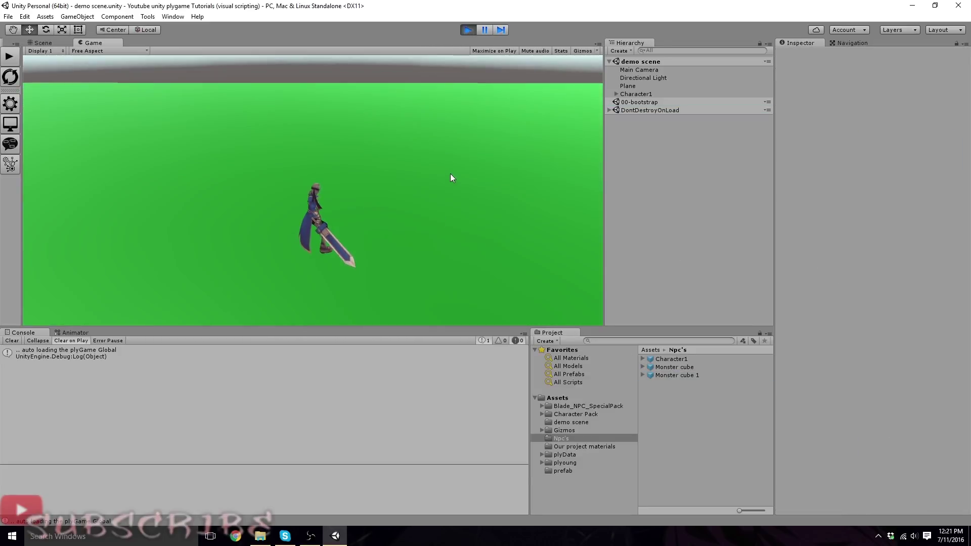
pyautogui.click(469, 28)
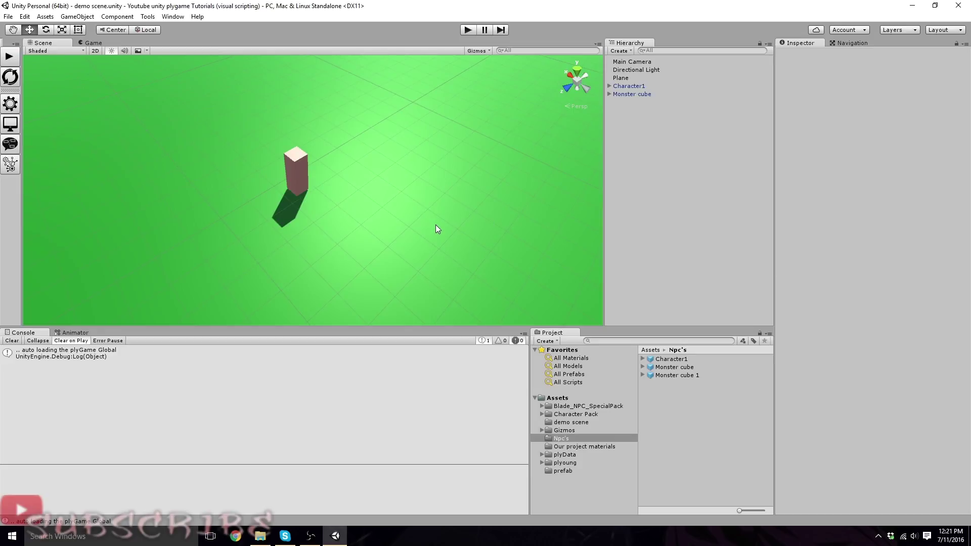
# Place the Hit-BloodSplat prefab in the scene near the Monster cube and raise it to about Y 2.68
pyautogui.moveTo(413, 221); pyautogui.dragTo(369, 201, button='right')
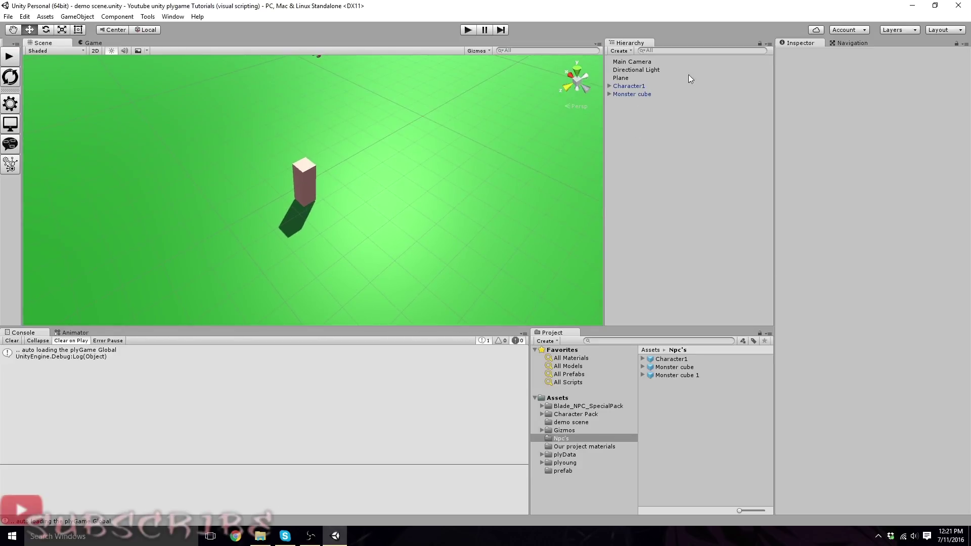
pyautogui.click(566, 399)
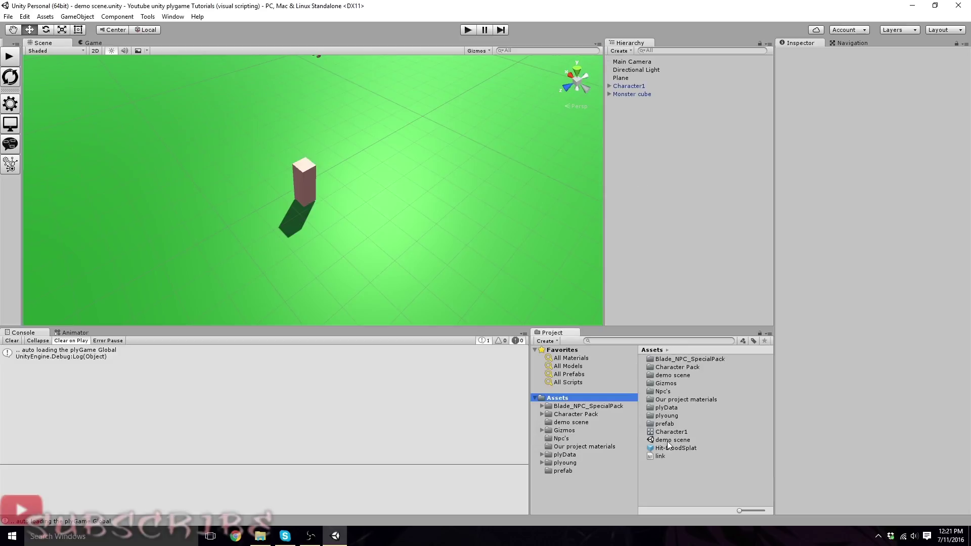
pyautogui.click(667, 447)
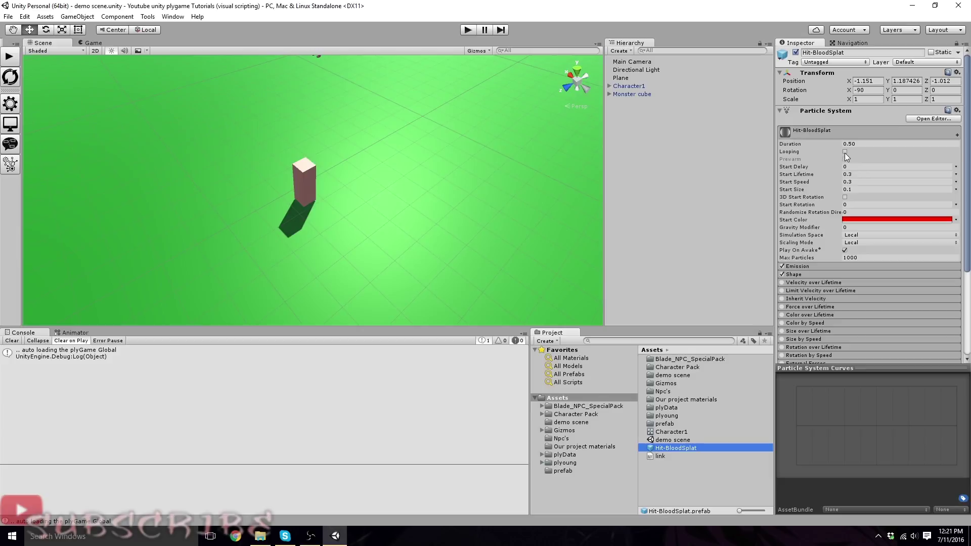
pyautogui.click(844, 152)
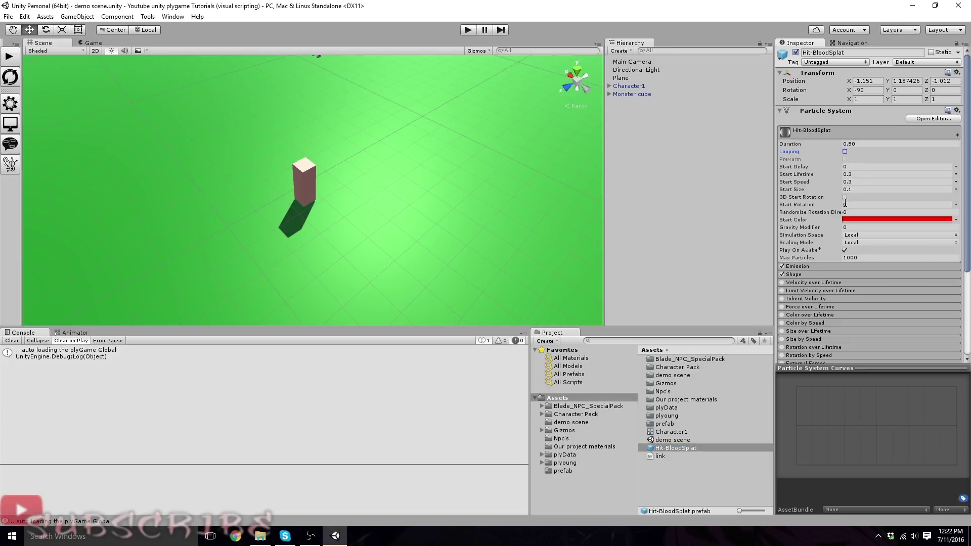
pyautogui.moveTo(657, 450); pyautogui.dragTo(408, 217)
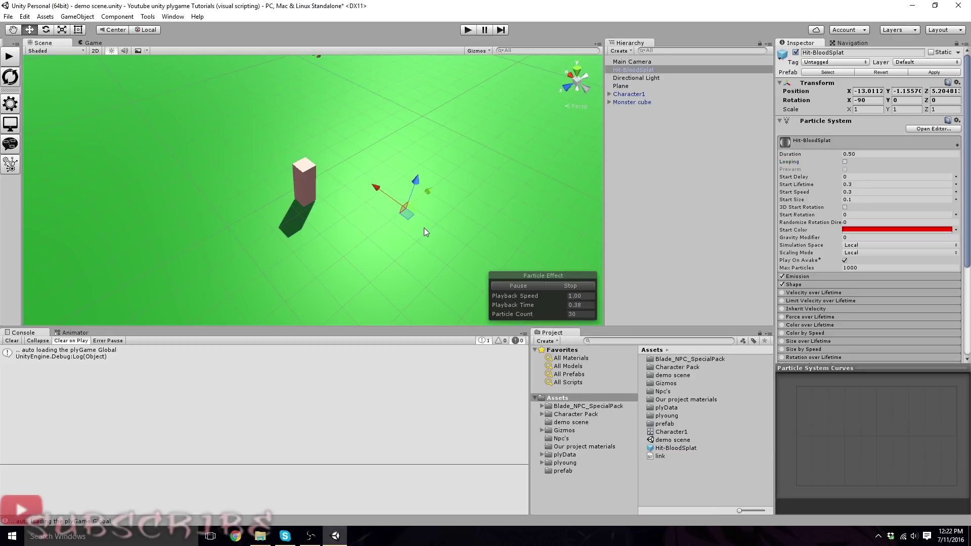
pyautogui.moveTo(416, 179); pyautogui.dragTo(435, 126)
pyautogui.moveTo(435, 127); pyautogui.dragTo(458, 96, button='right')
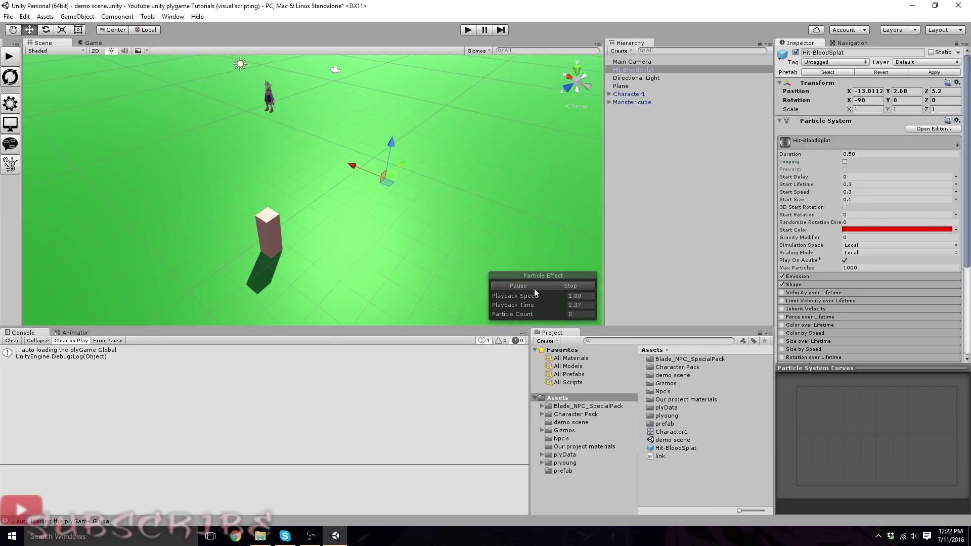
# Replay the Hit-BloodSplat particle effect several times and examine it from different angles
pyautogui.click(535, 287)
pyautogui.click(530, 286)
pyautogui.click(567, 289)
pyautogui.click(520, 285)
pyautogui.scroll(5, 340, 255)
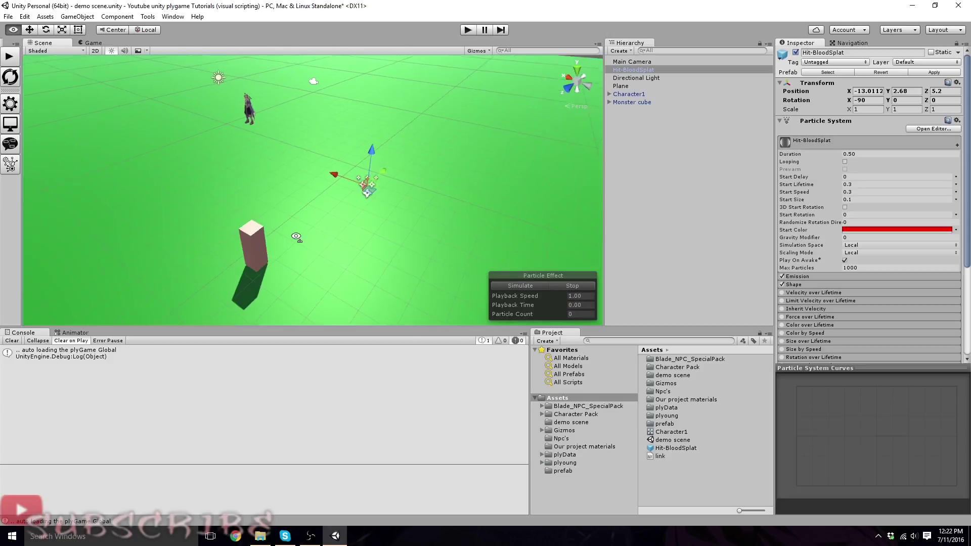
pyautogui.scroll(3, 340, 255)
pyautogui.click(518, 285)
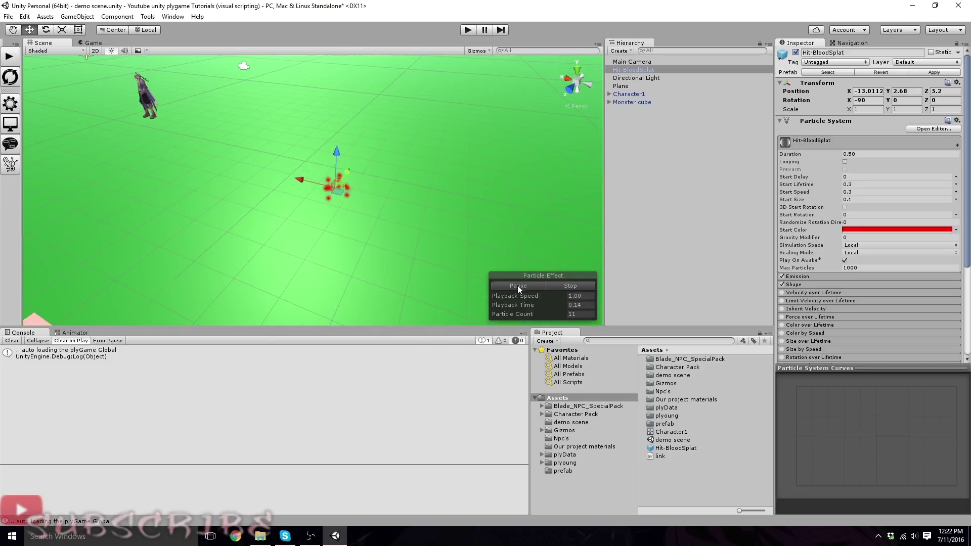
pyautogui.moveTo(394, 254); pyautogui.dragTo(353, 248, button='right')
pyautogui.keyDown('alt'); pyautogui.moveTo(353, 247); pyautogui.dragTo(228, 180); pyautogui.keyUp('alt')
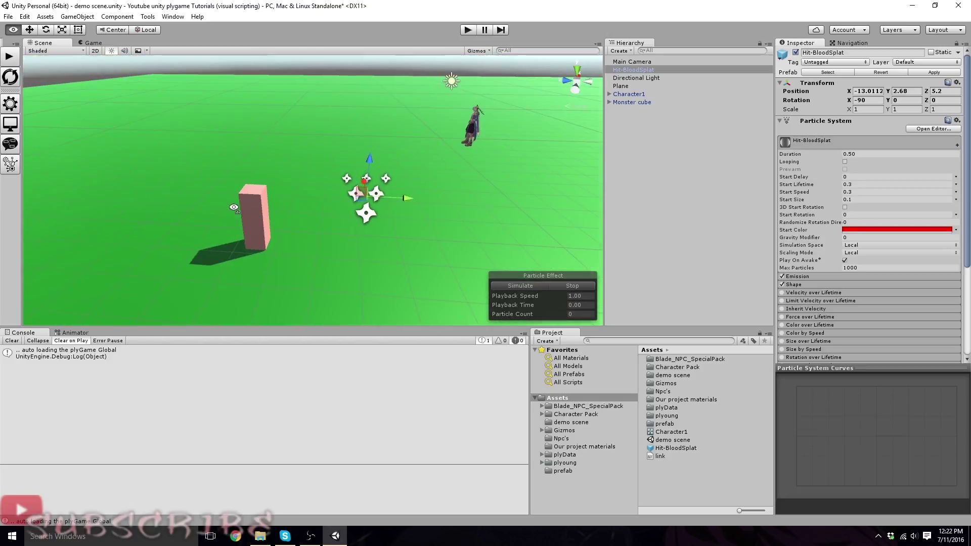
pyautogui.click(524, 289)
pyautogui.click(523, 286)
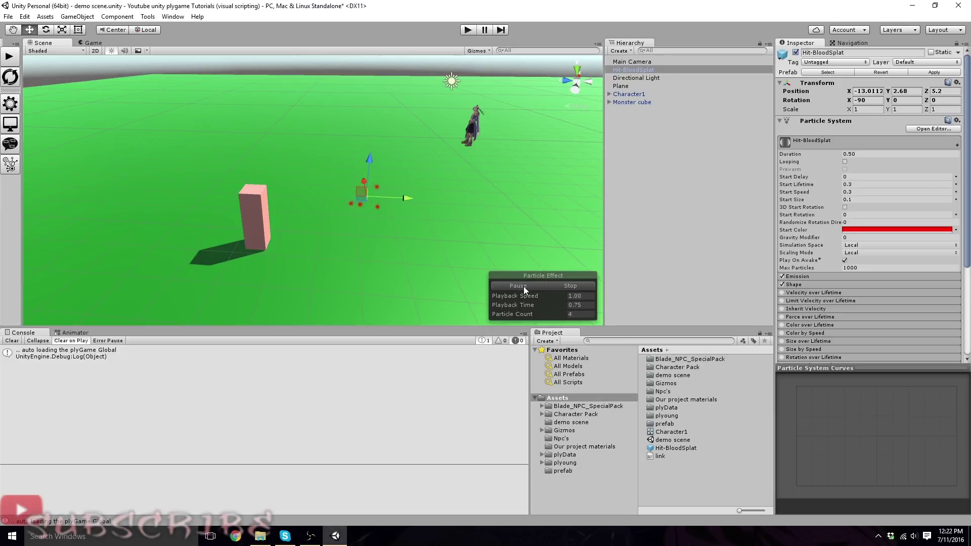
pyautogui.click(525, 287)
pyautogui.click(525, 288)
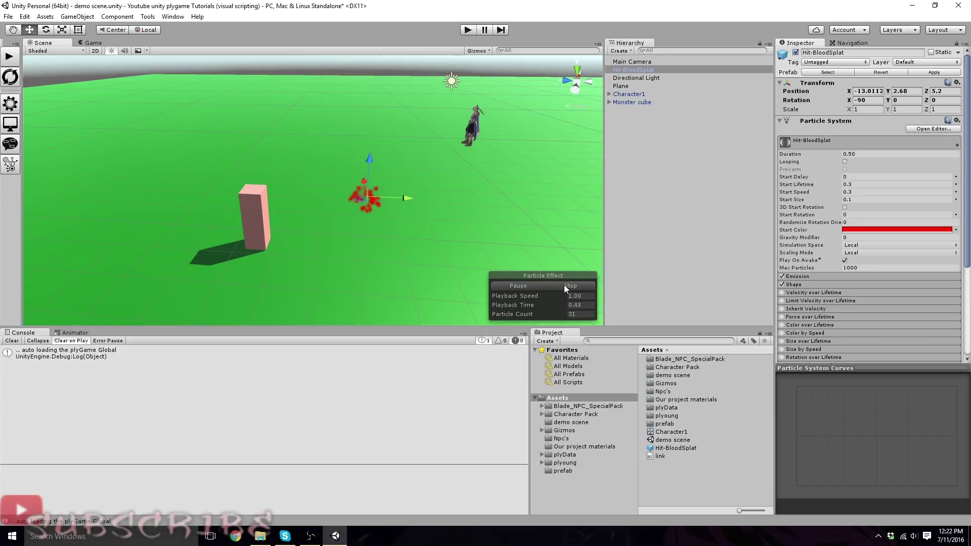
# Turn on Looping for Hit-BloodSplat, simulate the effect and set its Start Lifetime to 1
pyautogui.click(840, 193)
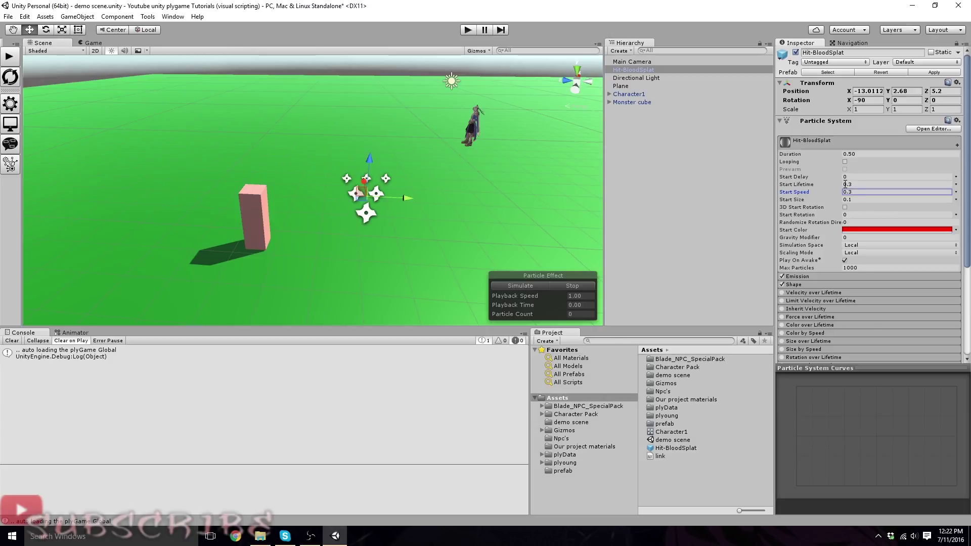
pyautogui.click(843, 185)
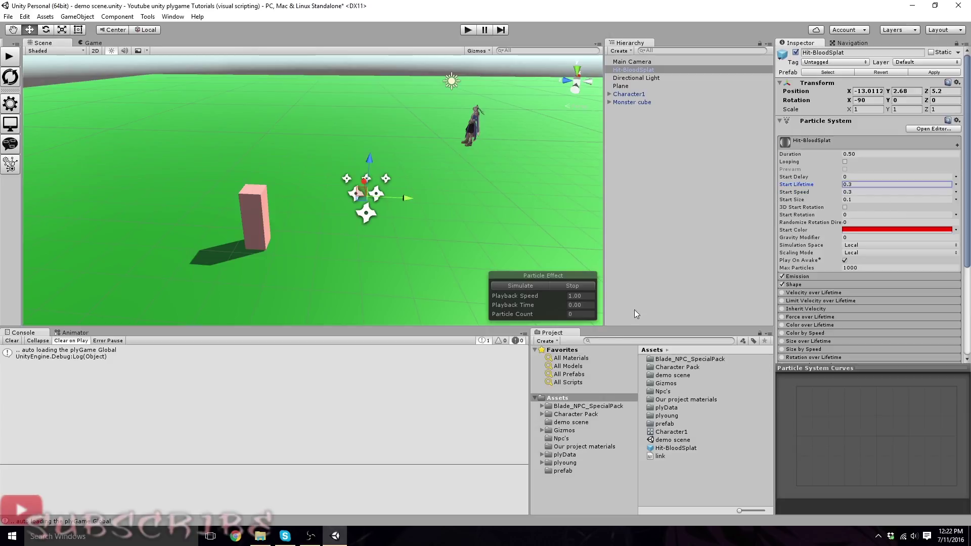
pyautogui.click(845, 163)
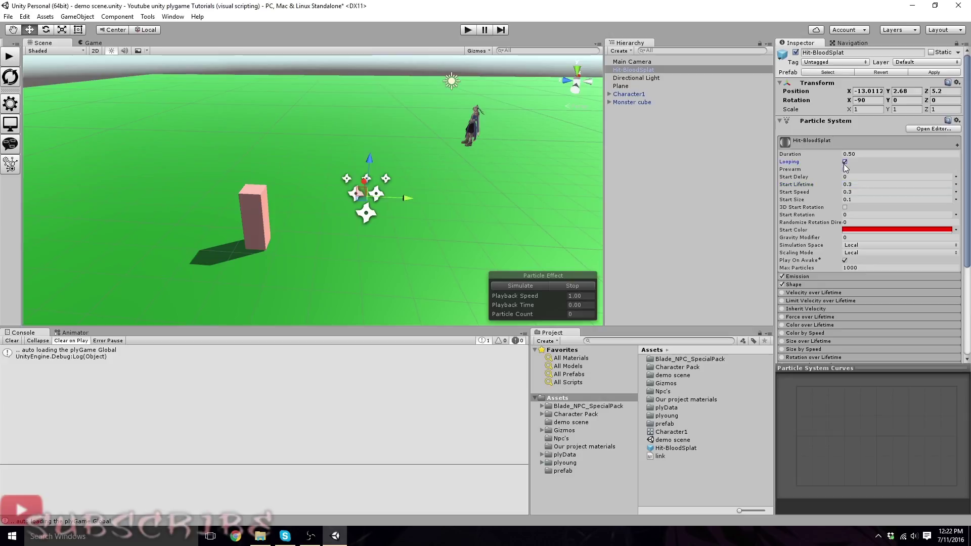
pyautogui.click(547, 286)
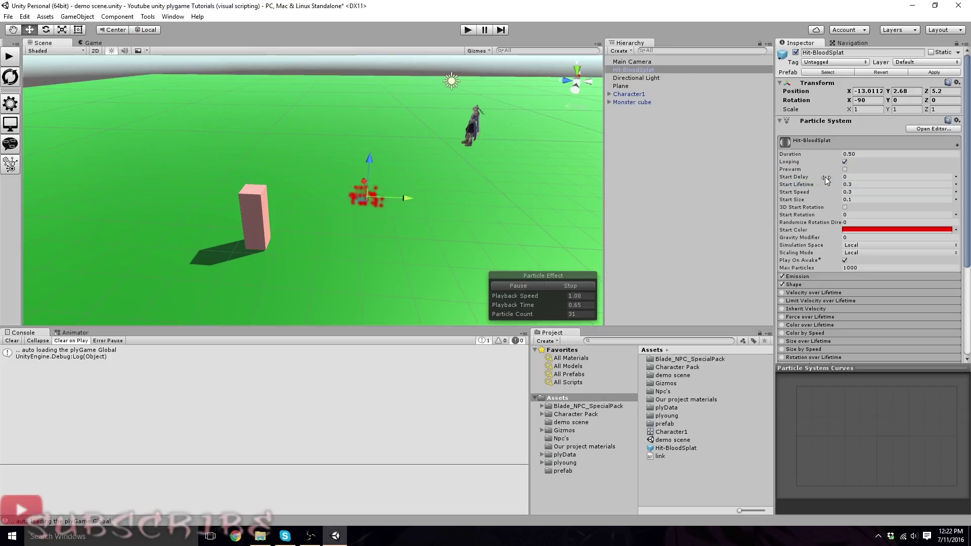
pyautogui.click(844, 185)
pyautogui.moveTo(844, 185)
pyautogui.mouseDown()
pyautogui.moveTo(855, 187)
pyautogui.moveTo(838, 187)
pyautogui.mouseUp()
pyautogui.write('1')
pyautogui.moveTo(441, 194); pyautogui.dragTo(467, 196, button='right')
pyautogui.scroll(-5, 436, 193)
# Apply Hit-BloodSplat to its prefab with Looping off and Duration 1, and delete its copy from the scene
pyautogui.click(845, 162)
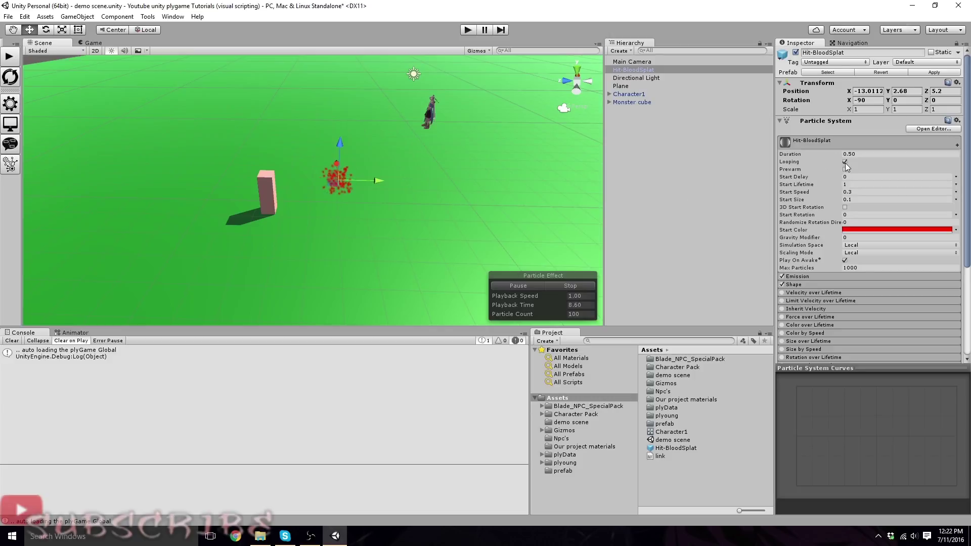
pyautogui.click(843, 154)
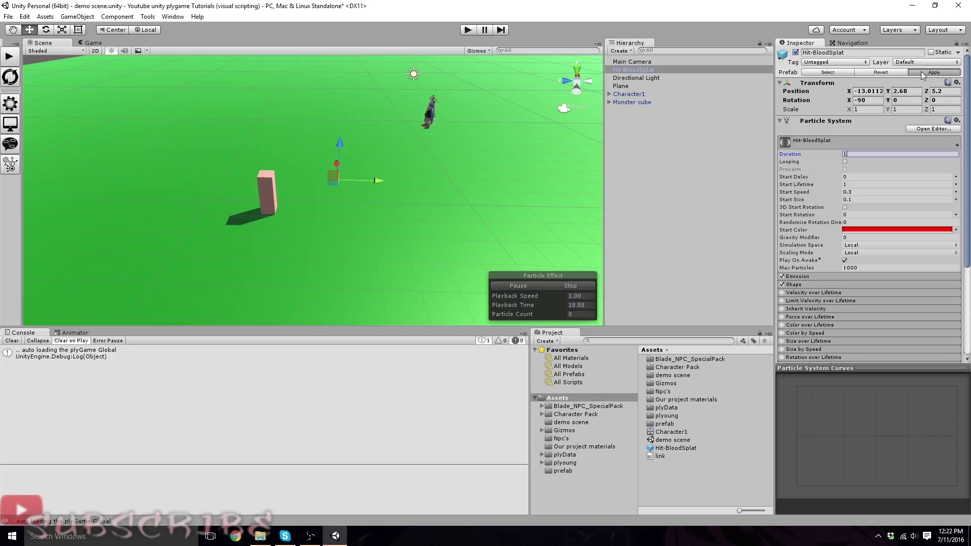
pyautogui.click(646, 71)
pyautogui.press('Delete')
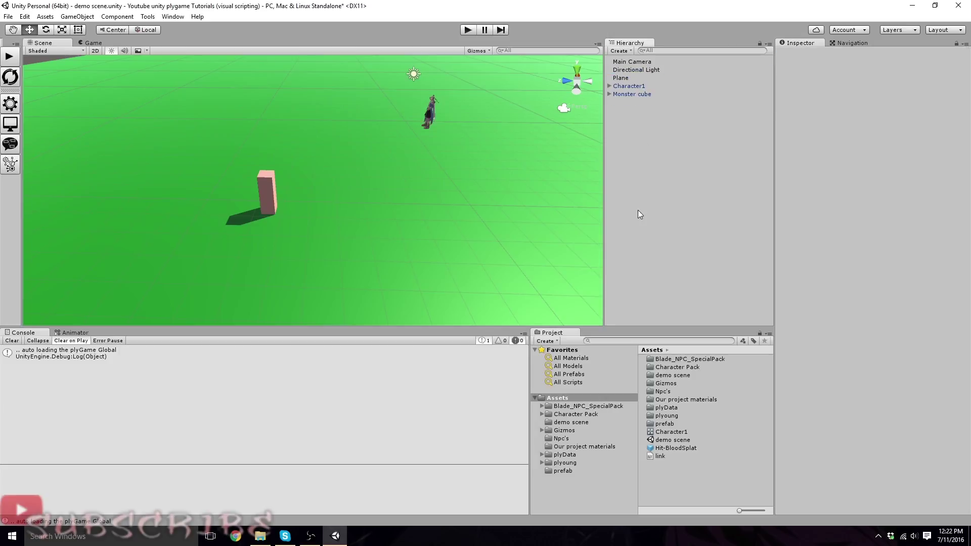
# Run the game, walk Character1 up to the Monster cube and attack it to test the longer blood splat
pyautogui.click(467, 30)
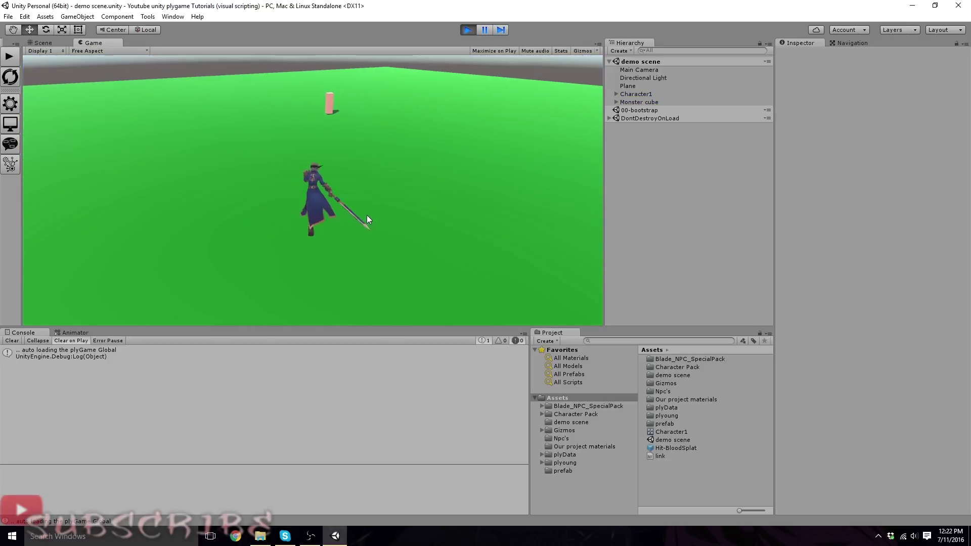
pyautogui.press('w')
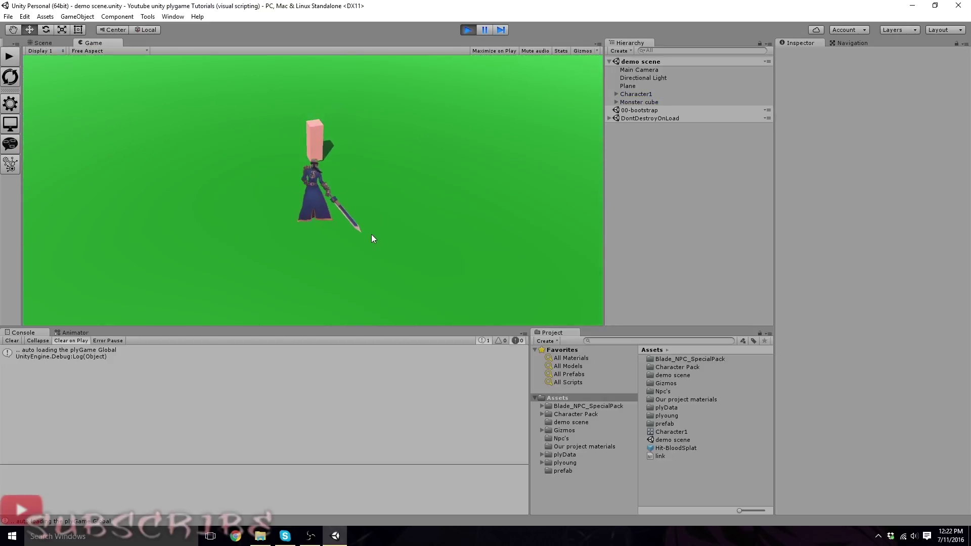
pyautogui.press('w')
pyautogui.click(363, 217)
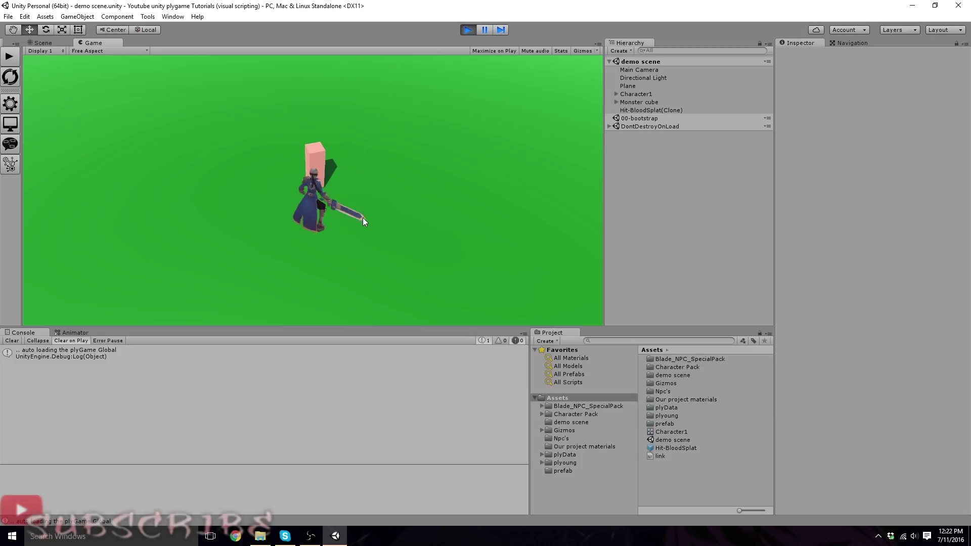
pyautogui.click(363, 217)
pyautogui.click(362, 217)
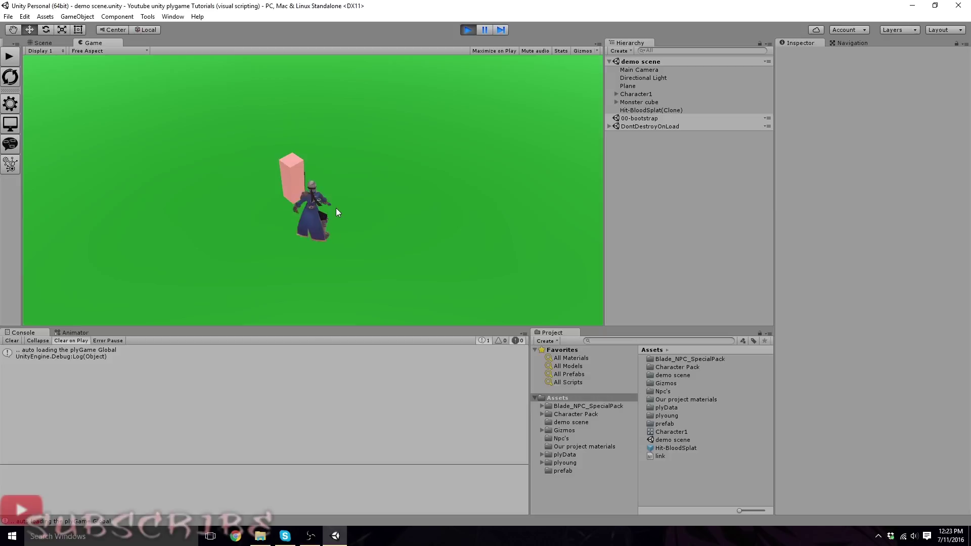
pyautogui.press('s')
pyautogui.press('w')
pyautogui.press('1')
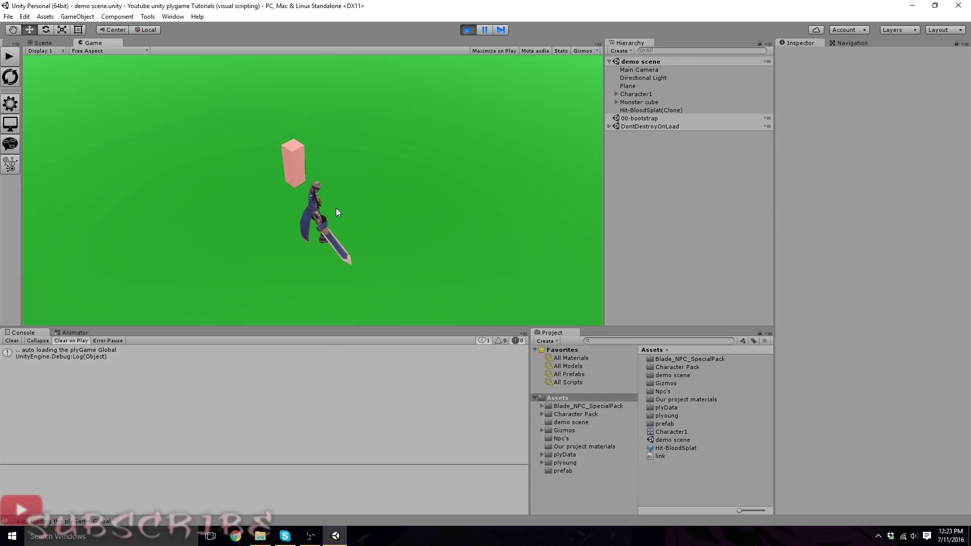
# Watch the attack on the Monster cube close up, look around the plane and stop the game
pyautogui.scroll(5, 336, 208)
pyautogui.moveTo(335, 208)
pyautogui.mouseDown(button='right')
pyautogui.moveTo(323, 200)
pyautogui.moveTo(326, 188)
pyautogui.moveTo(352, 198)
pyautogui.mouseUp(button='right')
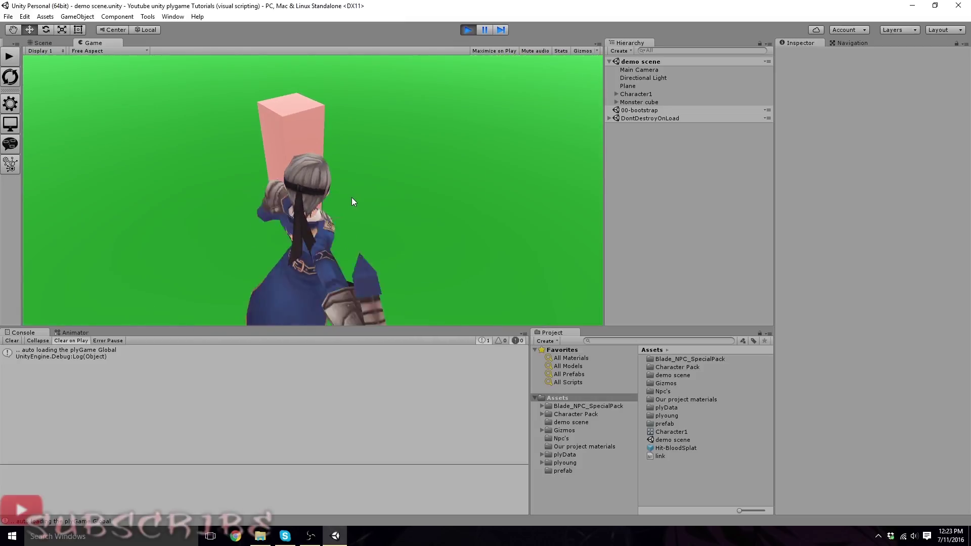
pyautogui.scroll(-5, 381, 205)
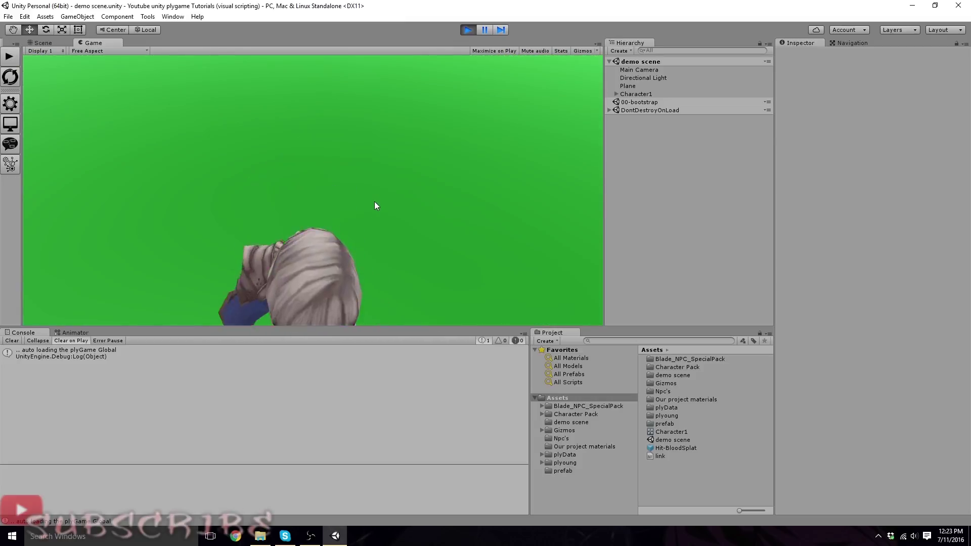
pyautogui.moveTo(374, 201); pyautogui.dragTo(319, 197, button='right')
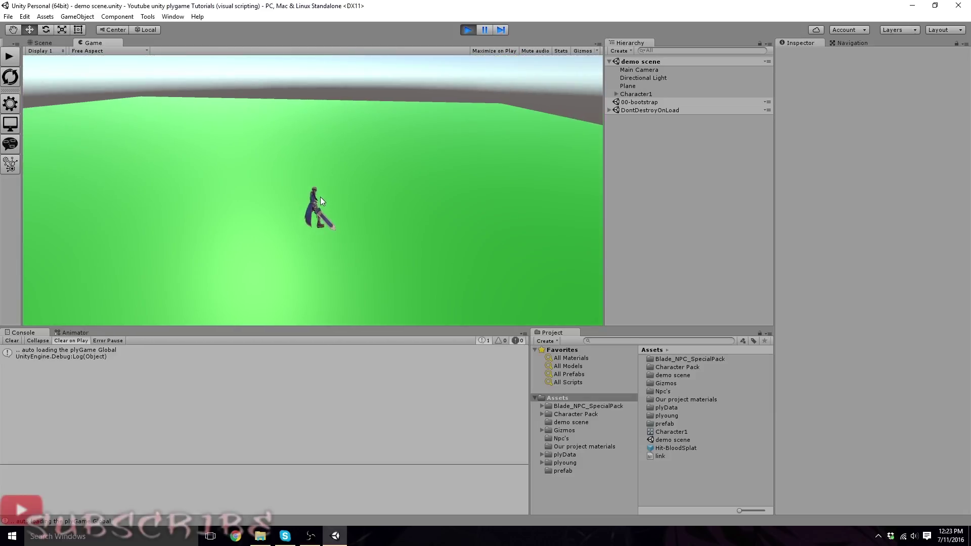
pyautogui.moveTo(320, 197)
pyautogui.mouseDown(button='right')
pyautogui.moveTo(249, 201)
pyautogui.moveTo(311, 198)
pyautogui.moveTo(293, 202)
pyautogui.mouseUp(button='right')
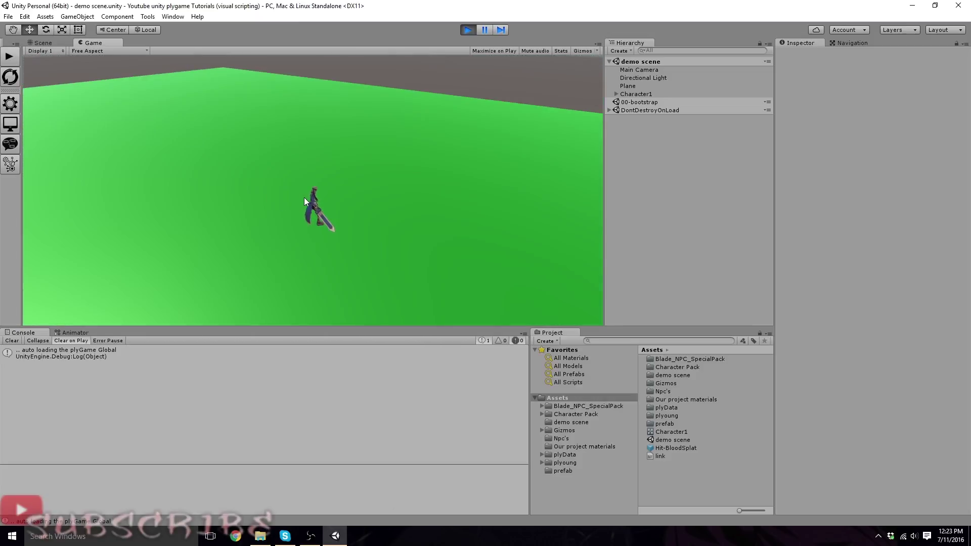
pyautogui.click(472, 29)
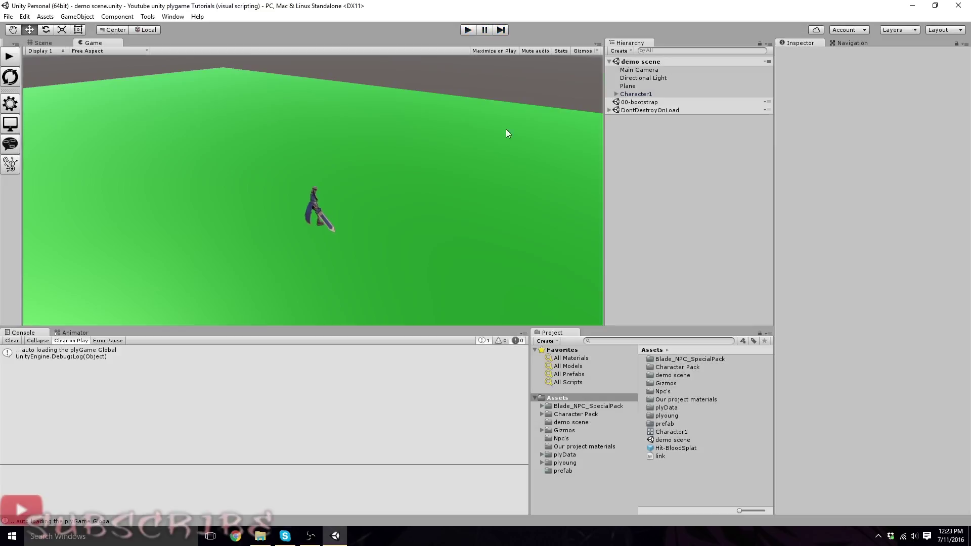
# Place an instance of the Hit-BloodSplat prefab in the scene at about X -13, Y 2.68, Z 5.2
pyautogui.moveTo(673, 448); pyautogui.dragTo(660, 241)
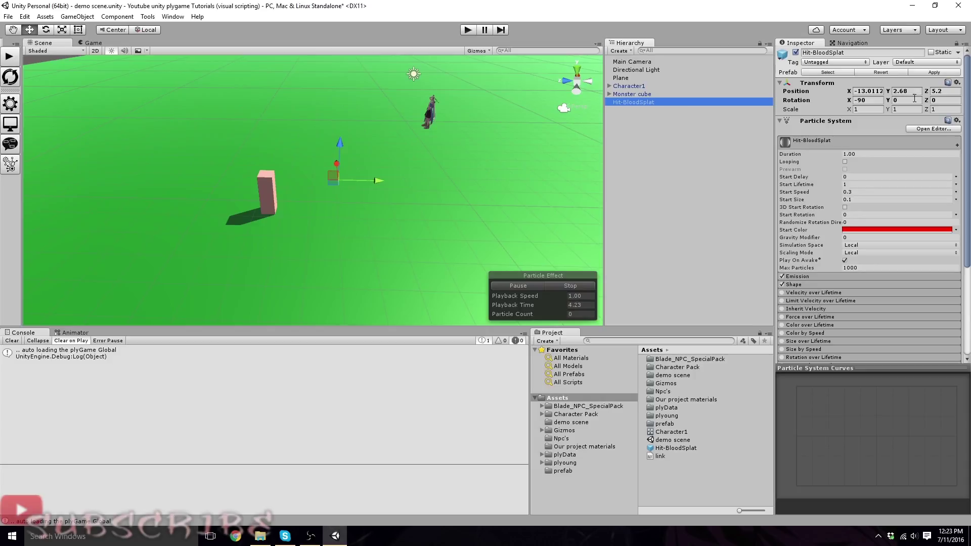
pyautogui.moveTo(291, 211); pyautogui.dragTo(398, 188, button='right')
pyautogui.scroll(5, 363, 208)
pyautogui.moveTo(363, 209); pyautogui.dragTo(472, 200, button='middle')
pyautogui.moveTo(472, 199); pyautogui.dragTo(475, 223, button='right')
# Create an empty GameObject at Hit-BloodSplat's location and make Hit-BloodSplat its child
pyautogui.click(641, 102)
pyautogui.rightClick(636, 148)
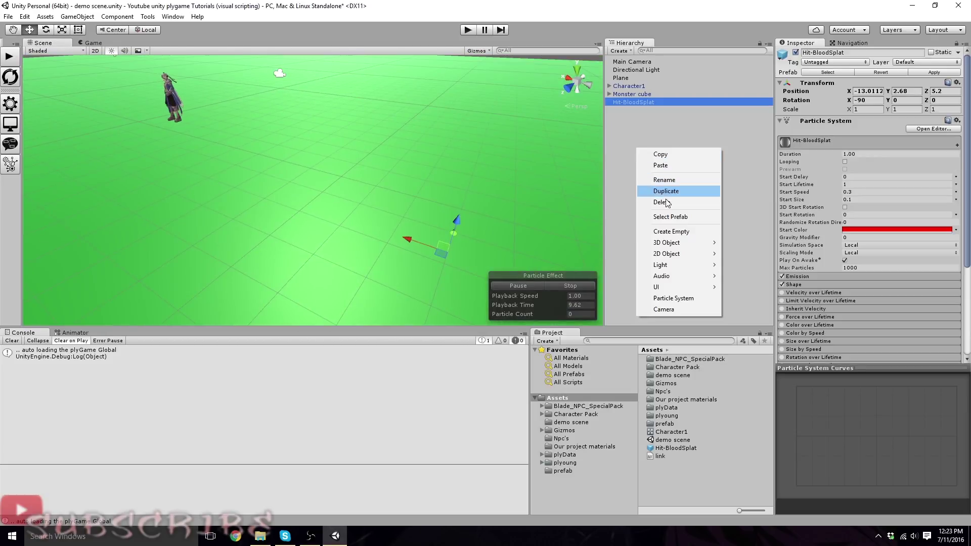
pyautogui.click(672, 230)
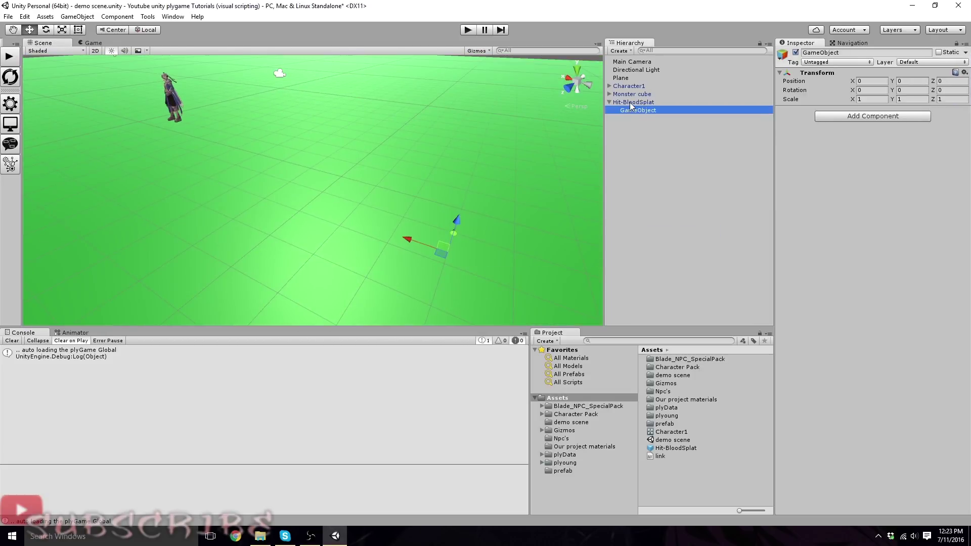
pyautogui.moveTo(631, 108)
pyautogui.mouseDown()
pyautogui.moveTo(641, 160)
pyautogui.moveTo(631, 110)
pyautogui.mouseUp()
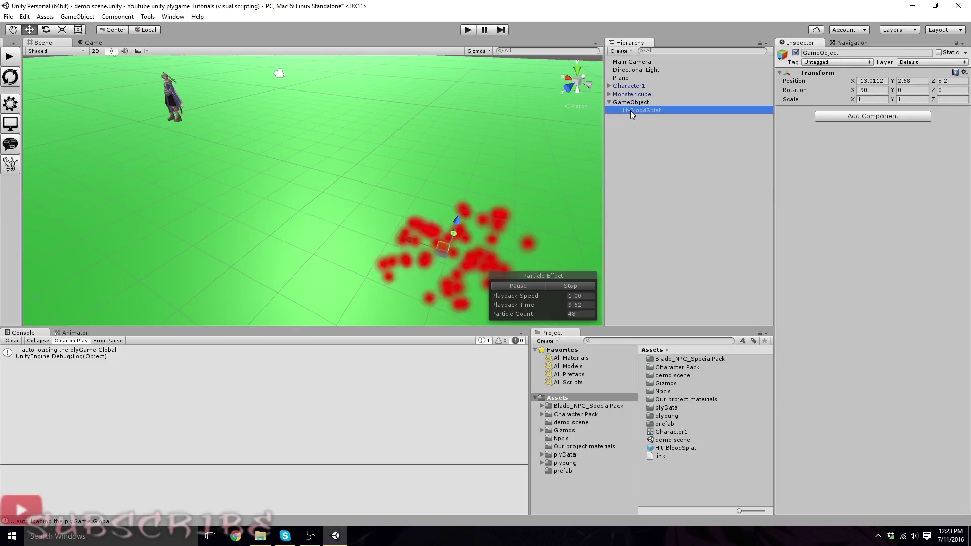
pyautogui.moveTo(487, 148); pyautogui.dragTo(521, 152, button='right')
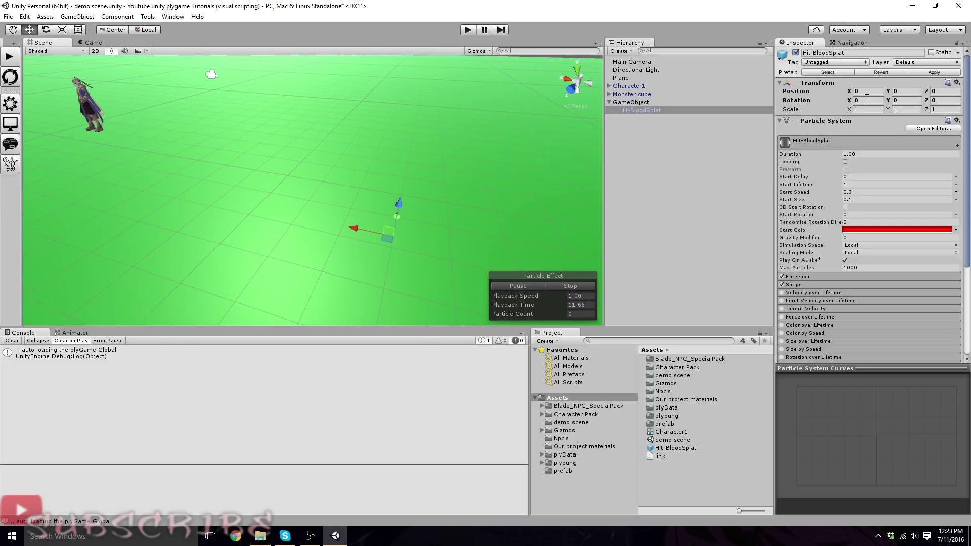
# Shift the Hit-BloodSplat child to about -0.08 on X and compare its position with that of its parent GameObject
pyautogui.click(651, 110)
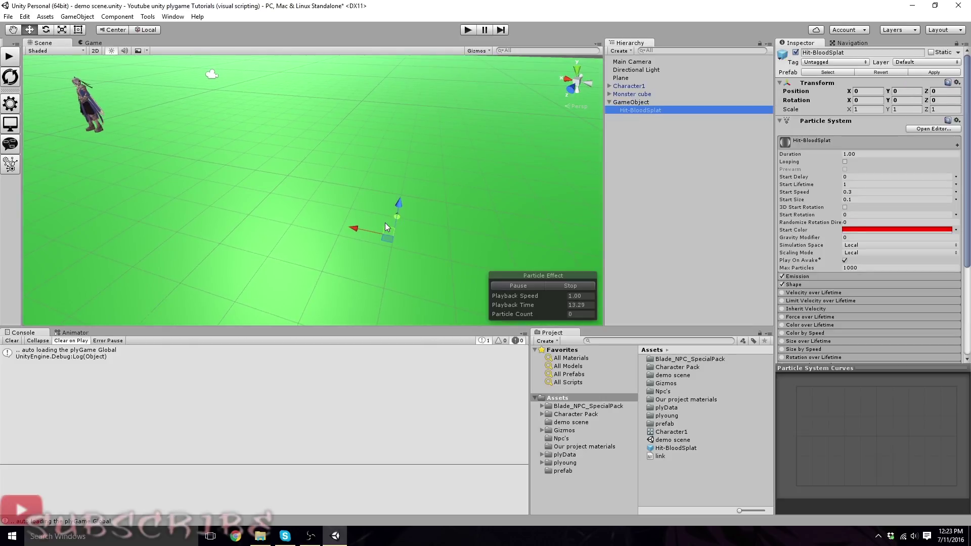
pyautogui.moveTo(360, 230); pyautogui.dragTo(375, 231)
pyautogui.click(627, 103)
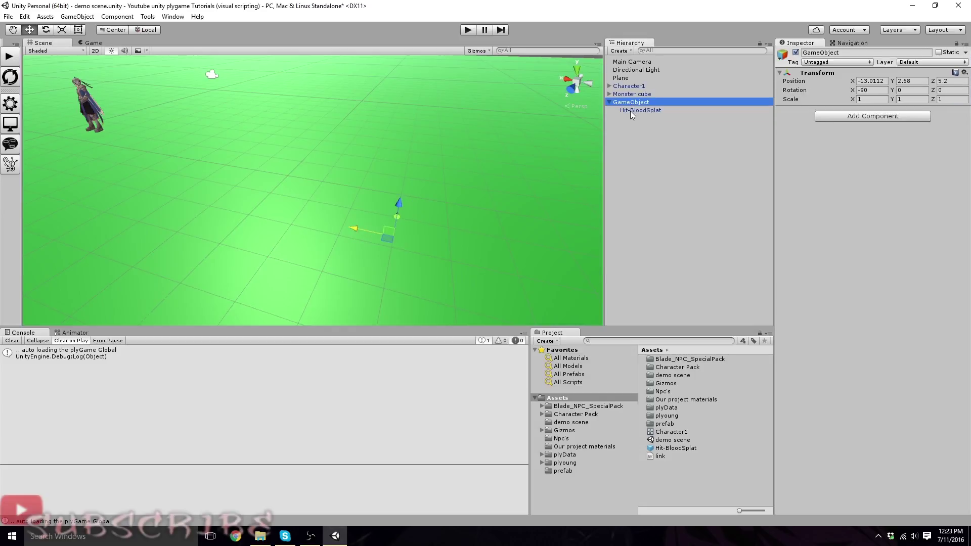
pyautogui.click(629, 108)
pyautogui.click(629, 104)
pyautogui.click(630, 111)
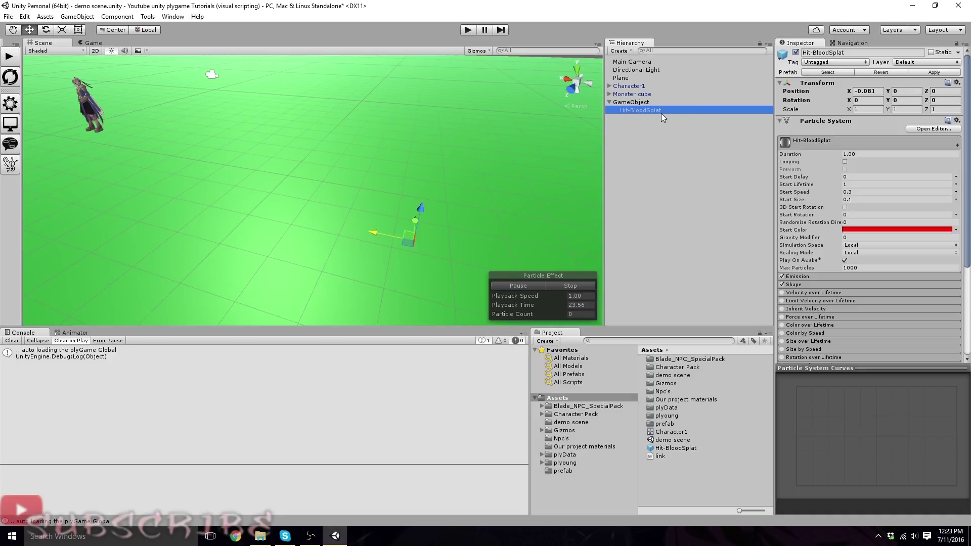
pyautogui.click(639, 103)
pyautogui.click(639, 111)
pyautogui.click(634, 102)
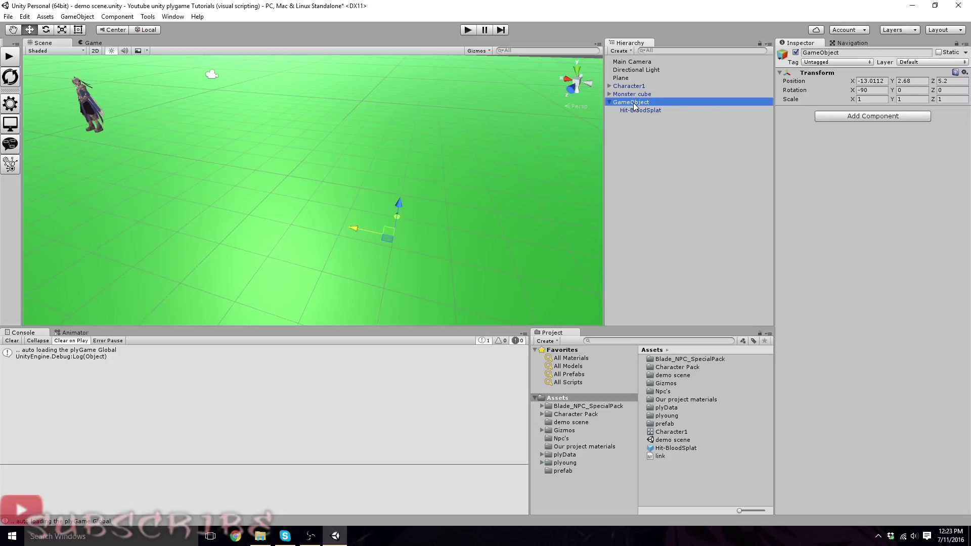
# Rename the parent GameObject Splat 2 and save it as a prefab in the Assets folder
pyautogui.click(845, 53)
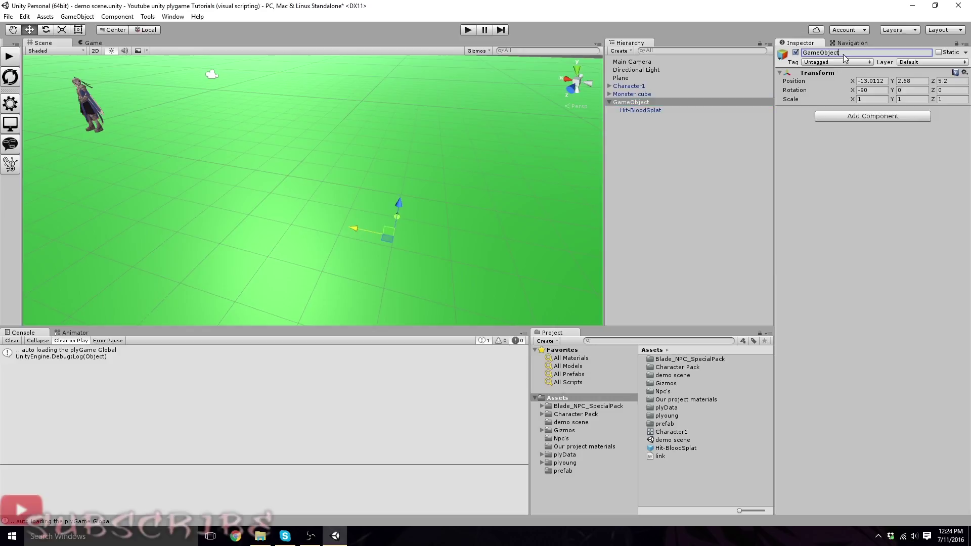
pyautogui.write('Splat 2')
pyautogui.press('Return')
pyautogui.moveTo(618, 102); pyautogui.dragTo(660, 486)
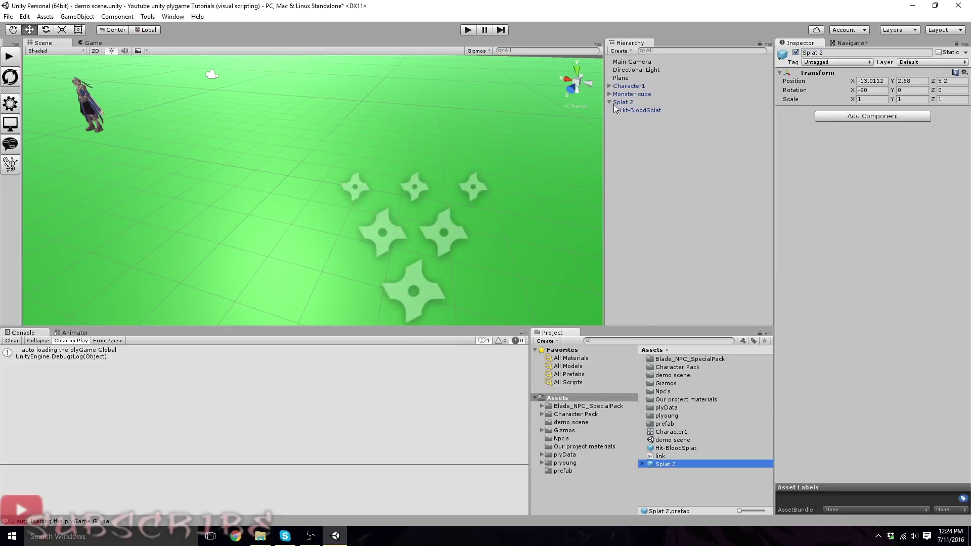
# Open the Slash skill's events in the plyGame settings and fit the BloxEd window so the project assets stay accessible
pyautogui.click(10, 104)
pyautogui.click(286, 42)
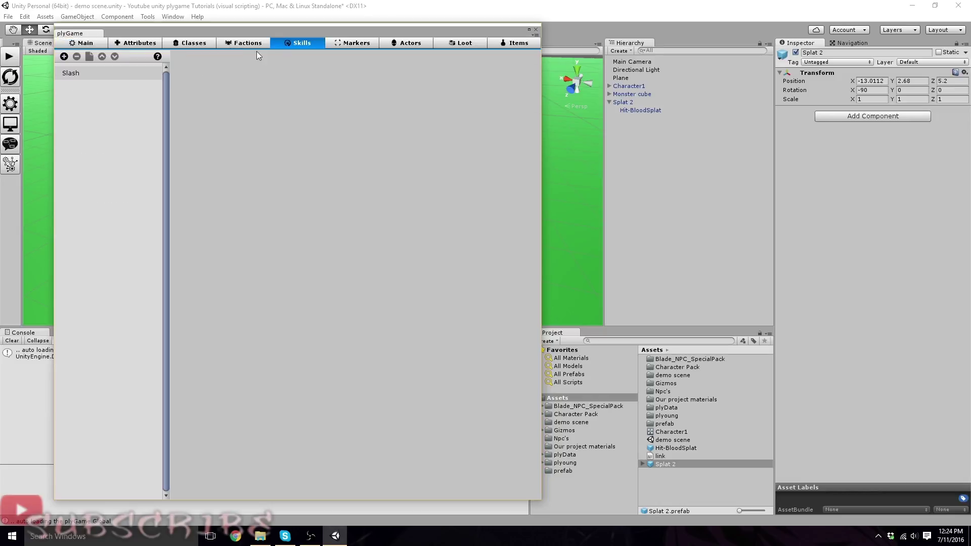
pyautogui.click(66, 73)
pyautogui.click(208, 164)
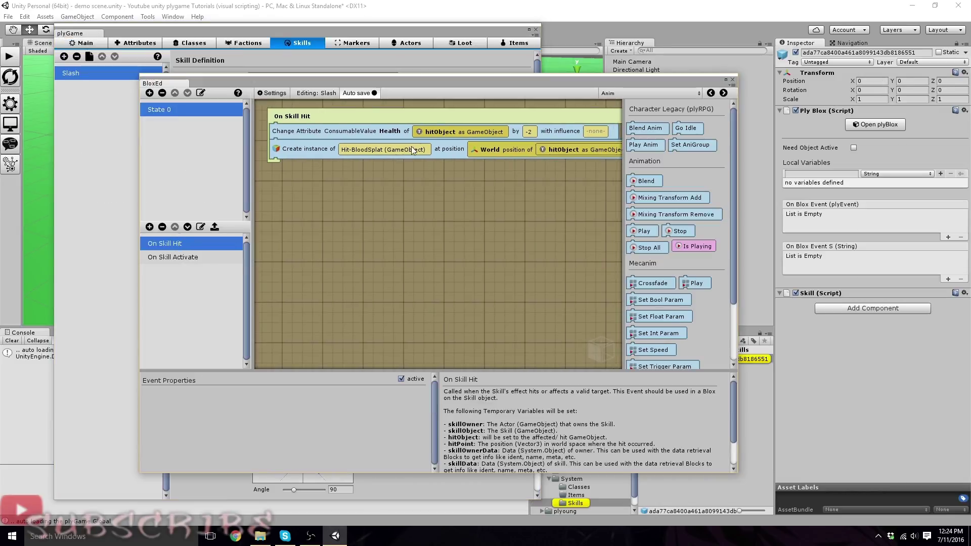
pyautogui.moveTo(438, 83); pyautogui.dragTo(316, 32)
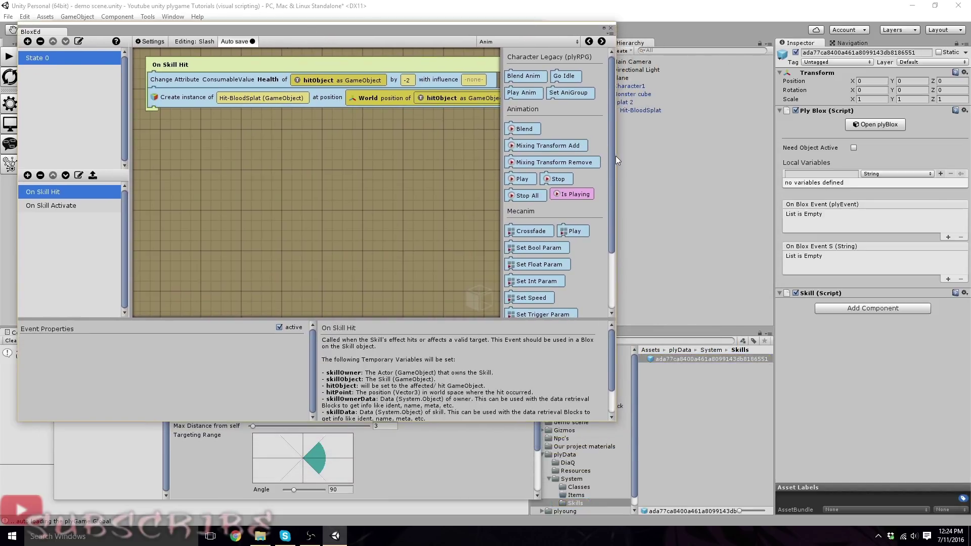
pyautogui.moveTo(615, 156); pyautogui.dragTo(546, 158)
# Replace Hit-BloodSplat with the Splat 2 prefab in On Skill Hit's Create instance block, close the editors and save the scene
pyautogui.click(564, 399)
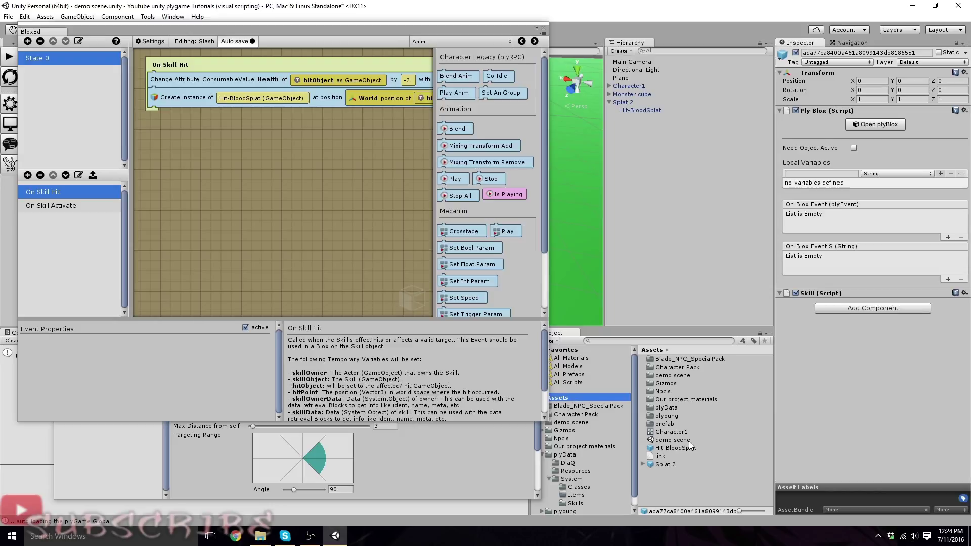
pyautogui.moveTo(661, 465); pyautogui.dragTo(261, 98)
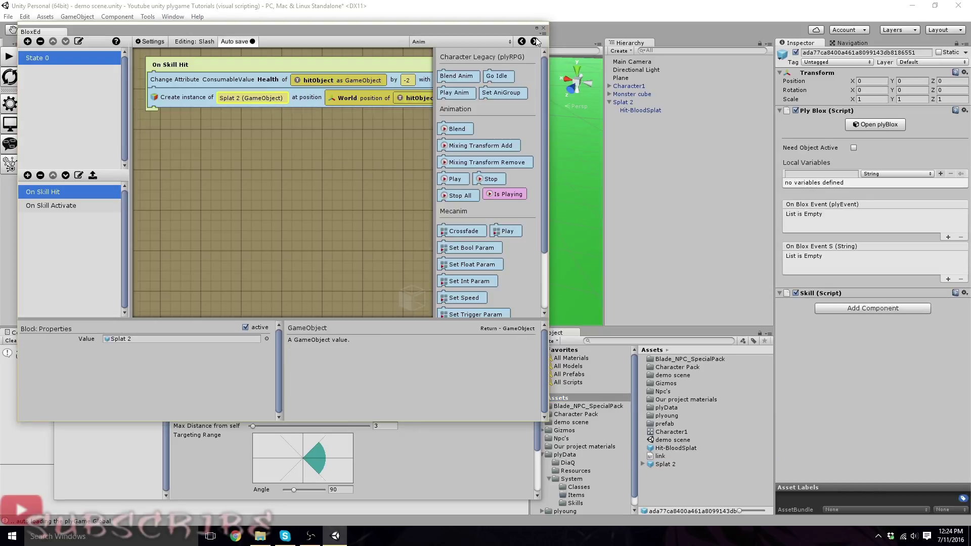
pyautogui.click(544, 28)
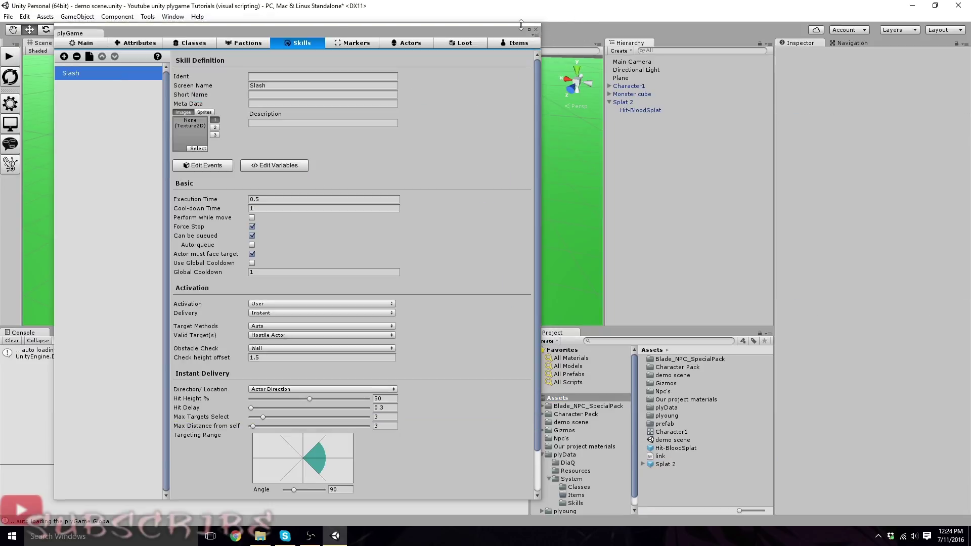
pyautogui.click(536, 29)
pyautogui.hotkey('ctrl', 's')
# Run the game, walk Character1 up to the Monster cube and attack it from several views to test the Splat 2 effect
pyautogui.scroll(-8, 358, 156)
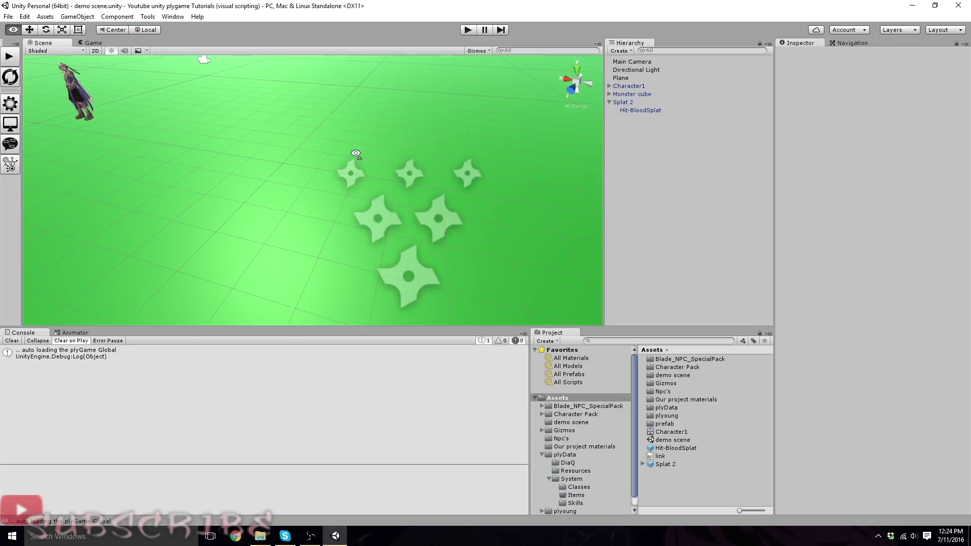
pyautogui.moveTo(295, 212); pyautogui.dragTo(278, 205, button='right')
pyautogui.keyDown('alt'); pyautogui.moveTo(279, 207); pyautogui.dragTo(350, 186); pyautogui.keyUp('alt')
pyautogui.click(468, 30)
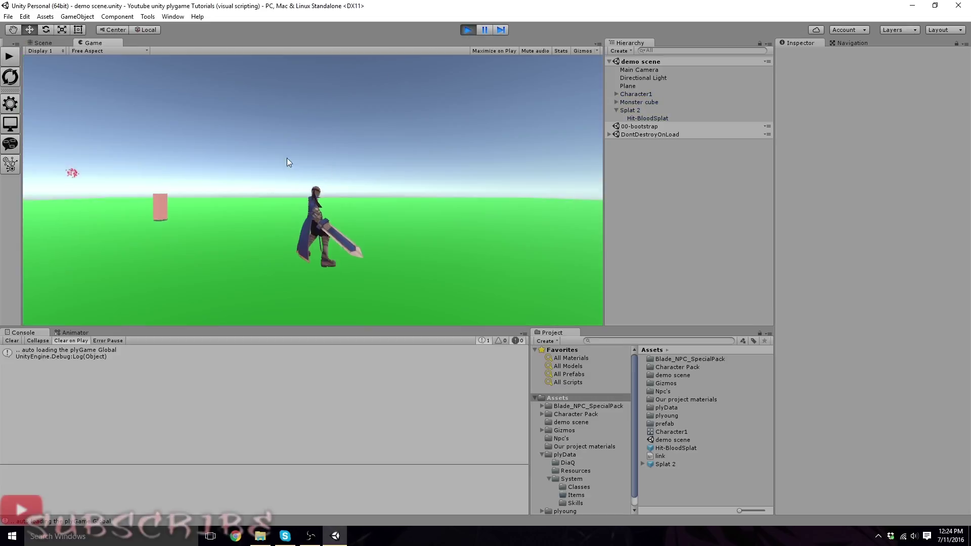
pyautogui.press('w')
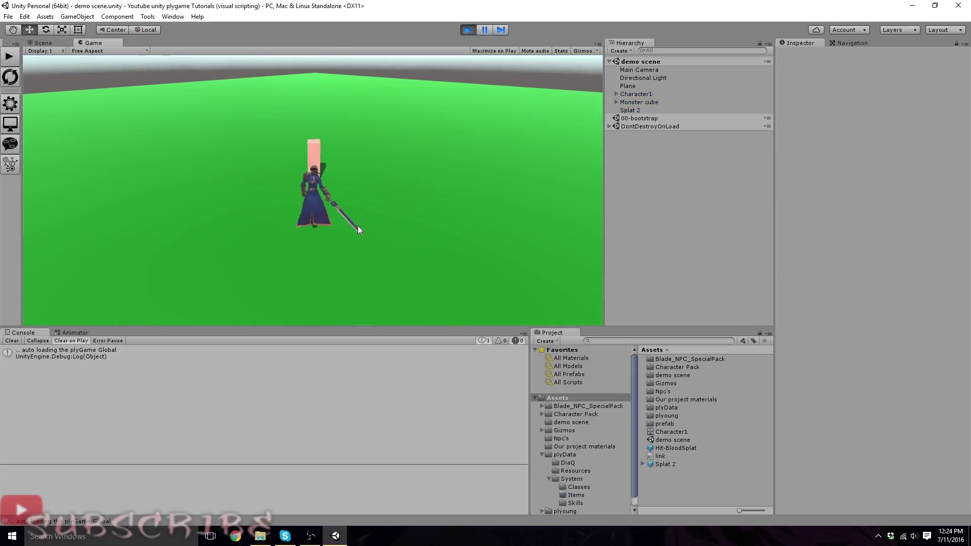
pyautogui.click(357, 225)
pyautogui.moveTo(348, 217)
pyautogui.mouseDown(button='right')
pyautogui.moveTo(352, 243)
pyautogui.moveTo(327, 222)
pyautogui.moveTo(628, 210)
pyautogui.mouseUp(button='right')
pyautogui.press('s')
pyautogui.click(353, 232)
pyautogui.click(322, 221)
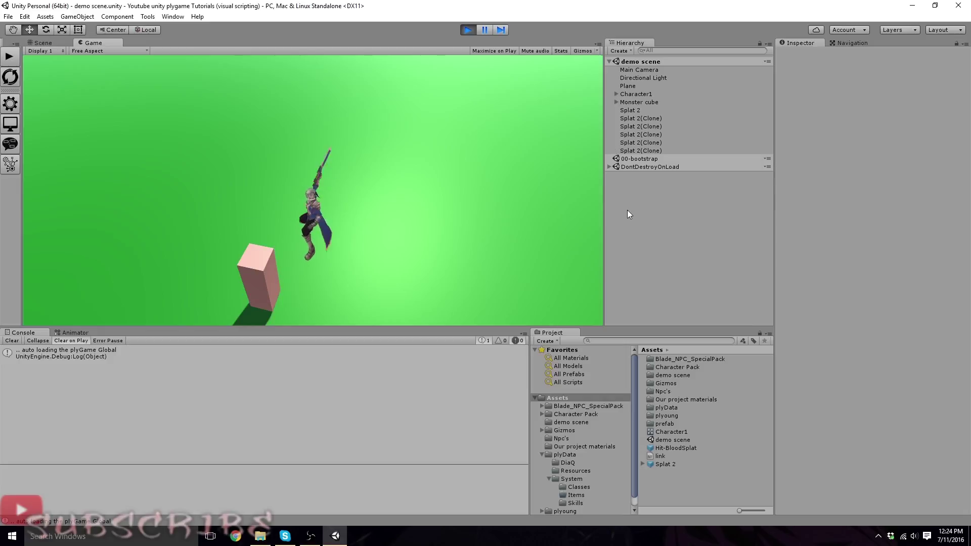
# Stop the game and delete the Splat 2 object from the scene
pyautogui.moveTo(627, 211); pyautogui.dragTo(474, 125, button='right')
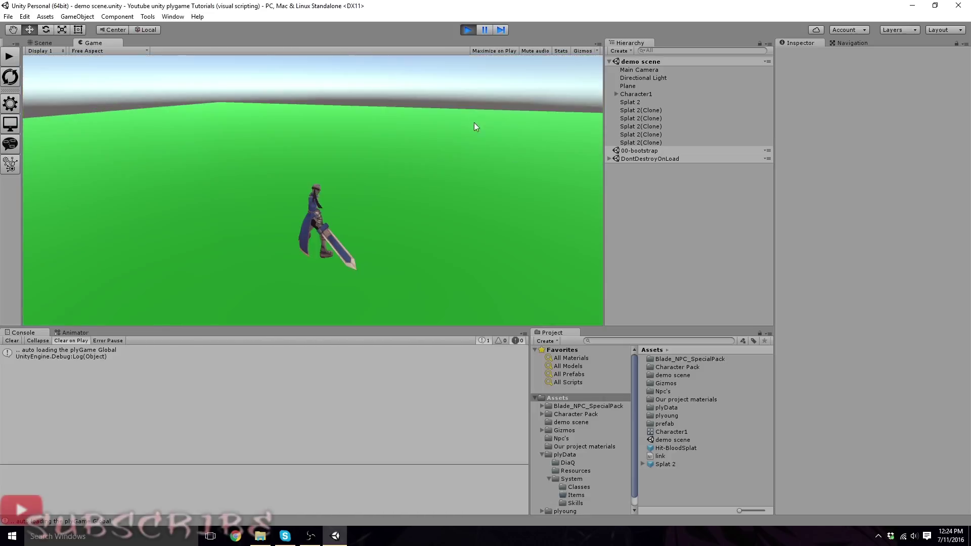
pyautogui.click(468, 30)
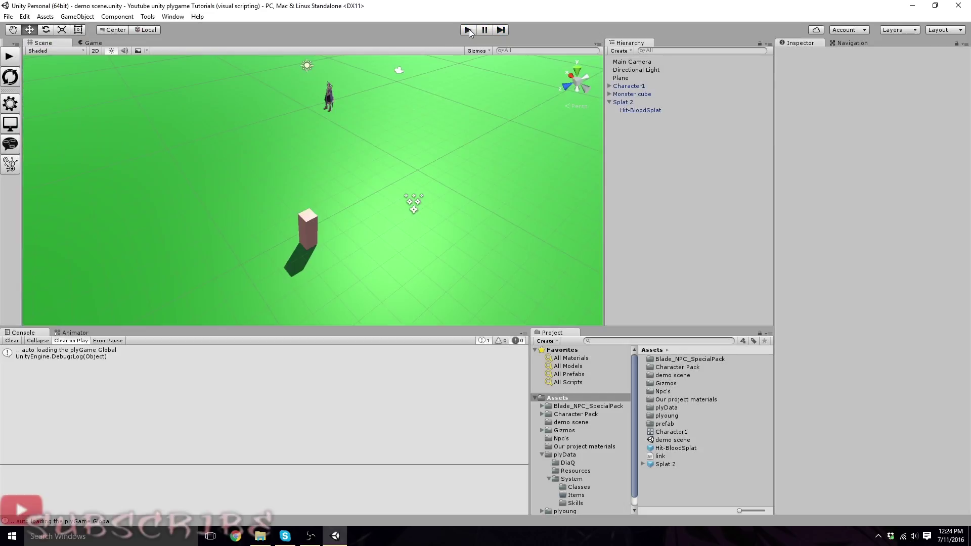
pyautogui.click(628, 105)
pyautogui.press('Delete')
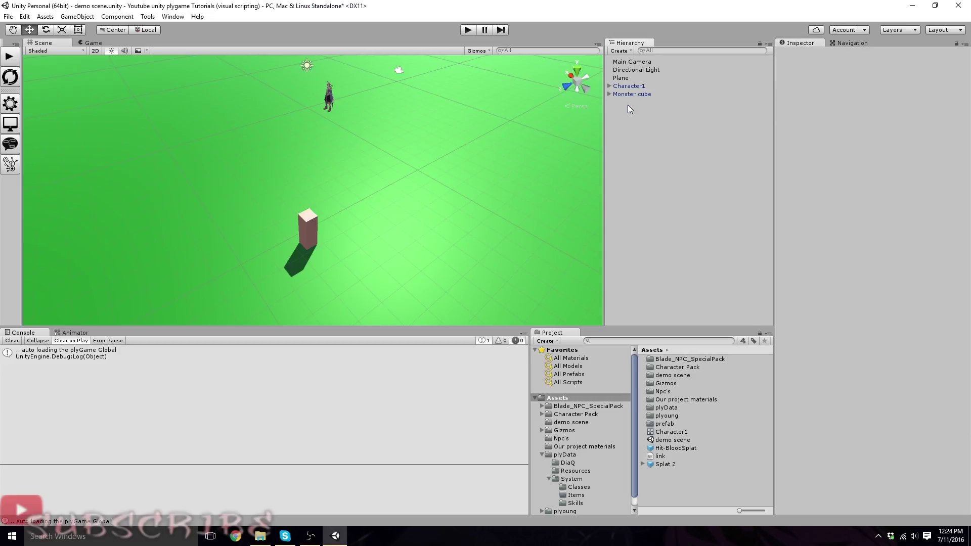